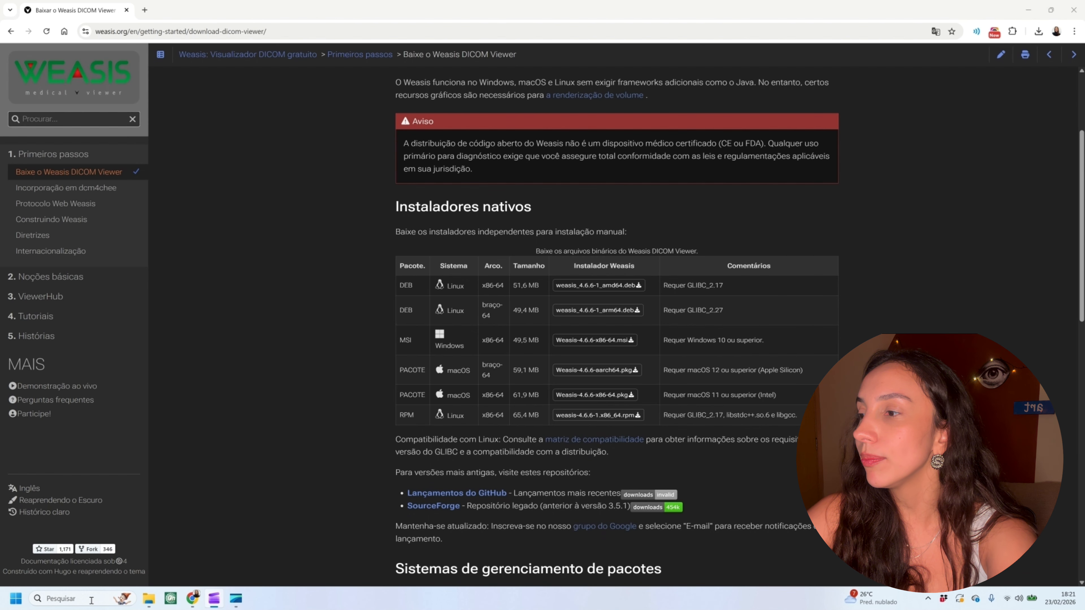
Step: Launch the Weasis application
{"action": "key", "text": "super+s"}
{"action": "type", "text": "wea"}
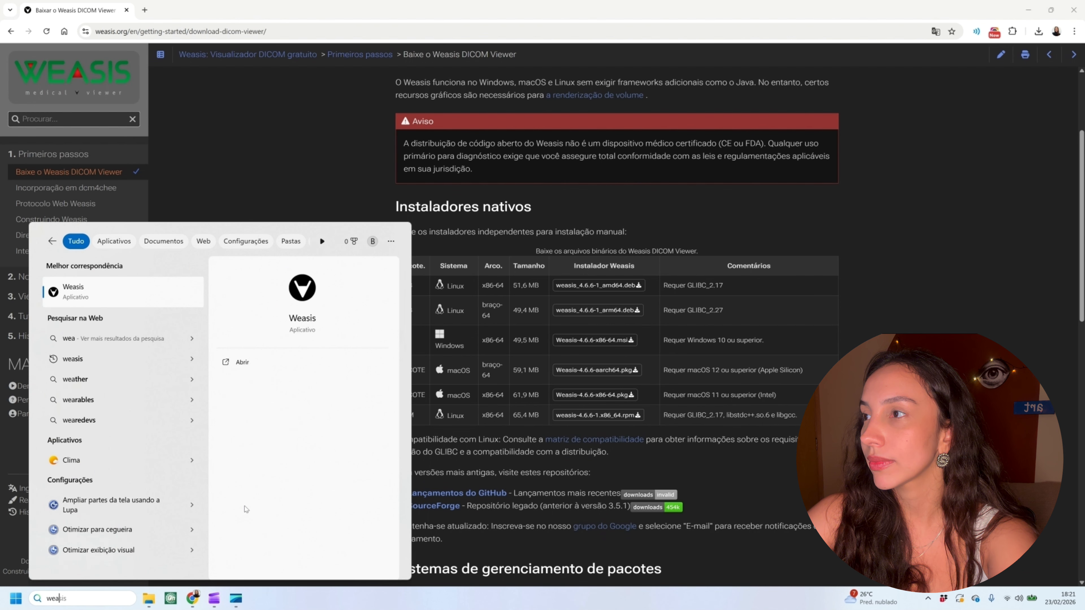
{"action": "key", "text": "Return"}
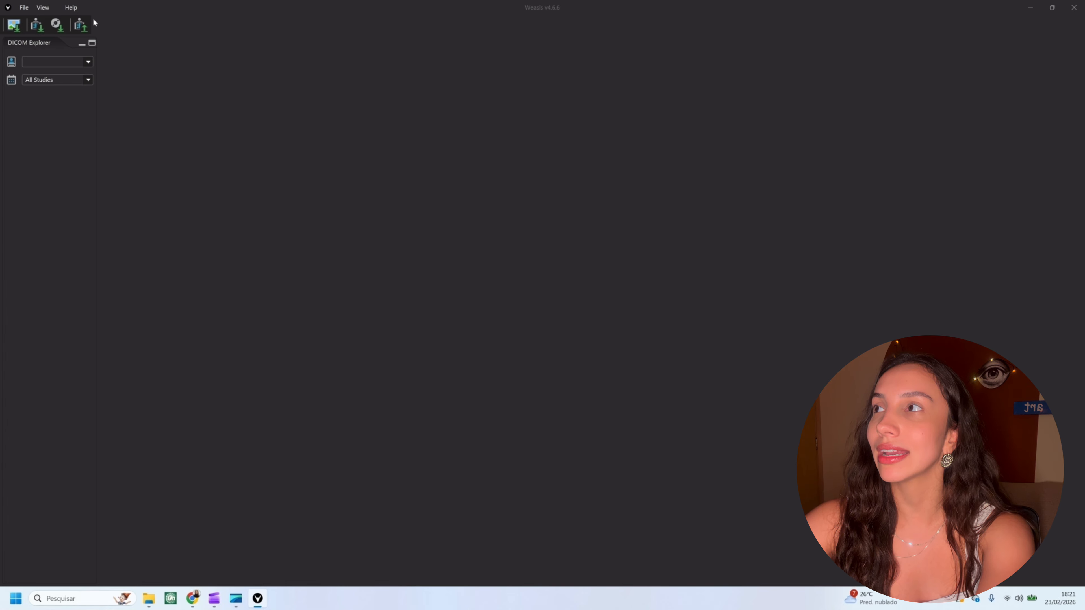
Step: Import all DICOM files from the patient's anatomical-slices exam folder on the local device and close the import dialog
{"action": "left_click", "coordinate": [37, 25]}
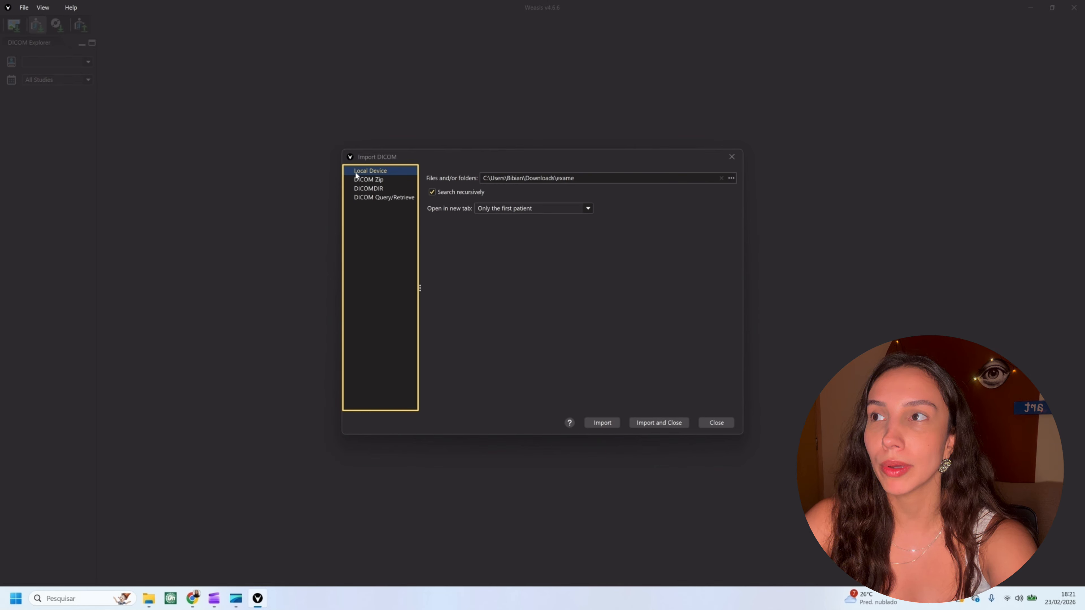
{"action": "left_click", "coordinate": [731, 178]}
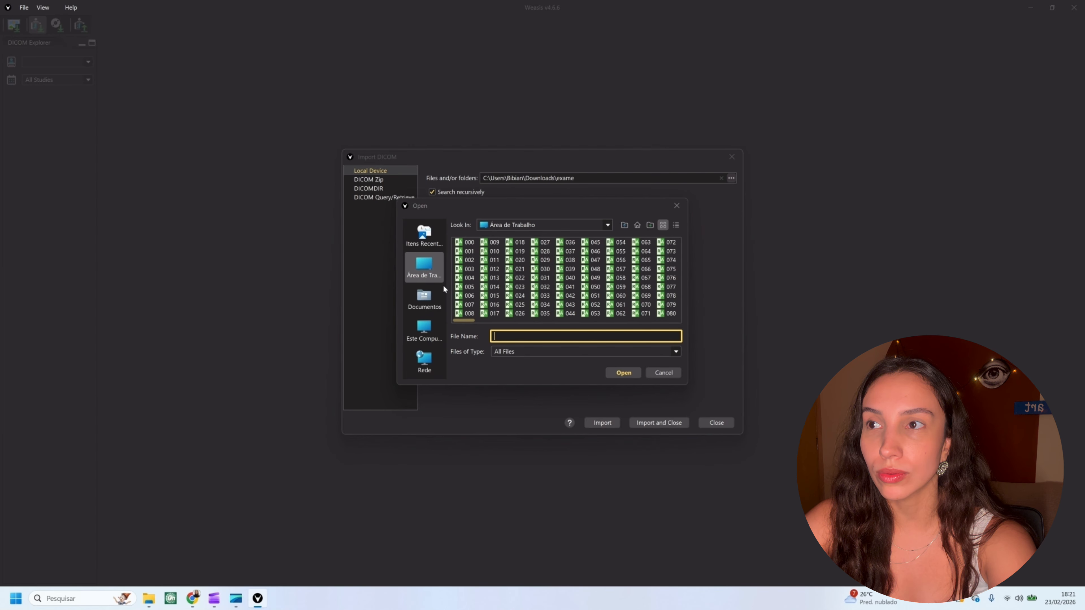
{"action": "left_click", "coordinate": [478, 284]}
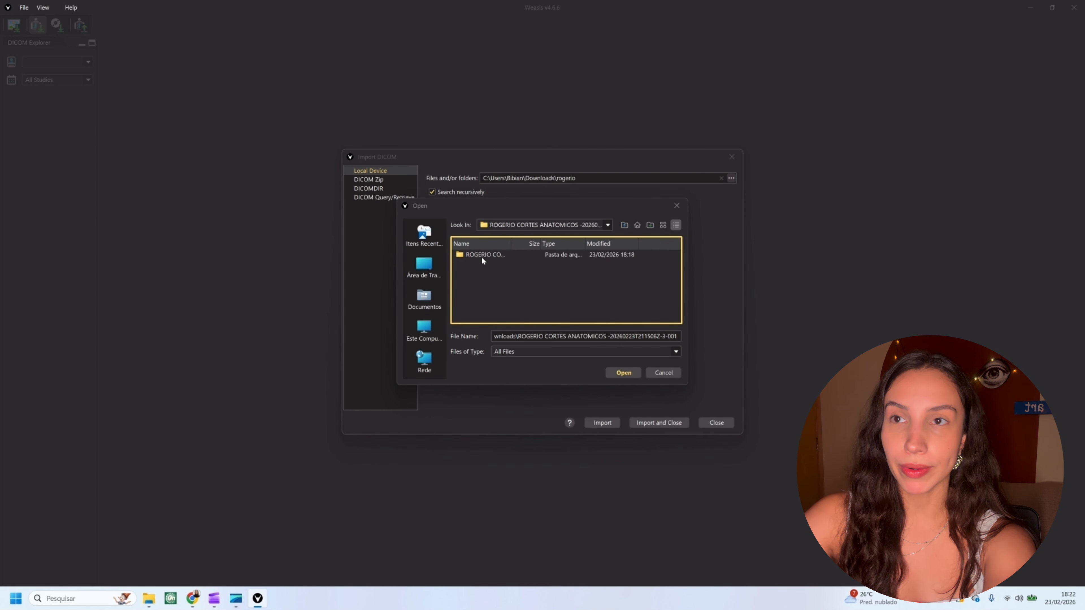
{"action": "double_click", "coordinate": [484, 255]}
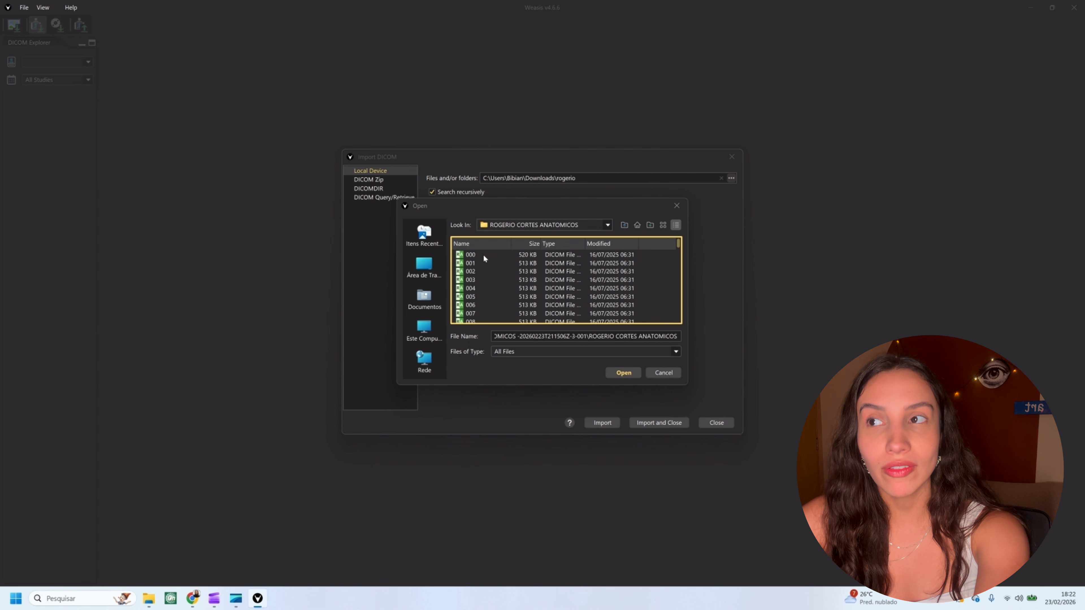
{"action": "left_click", "coordinate": [467, 255]}
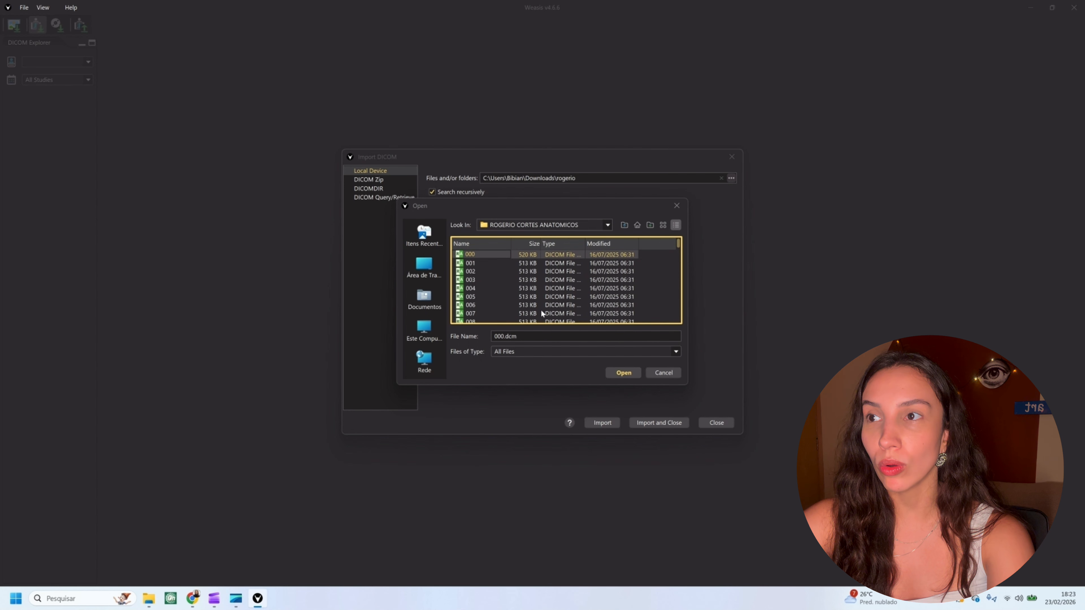
{"action": "key", "text": "ctrl+a"}
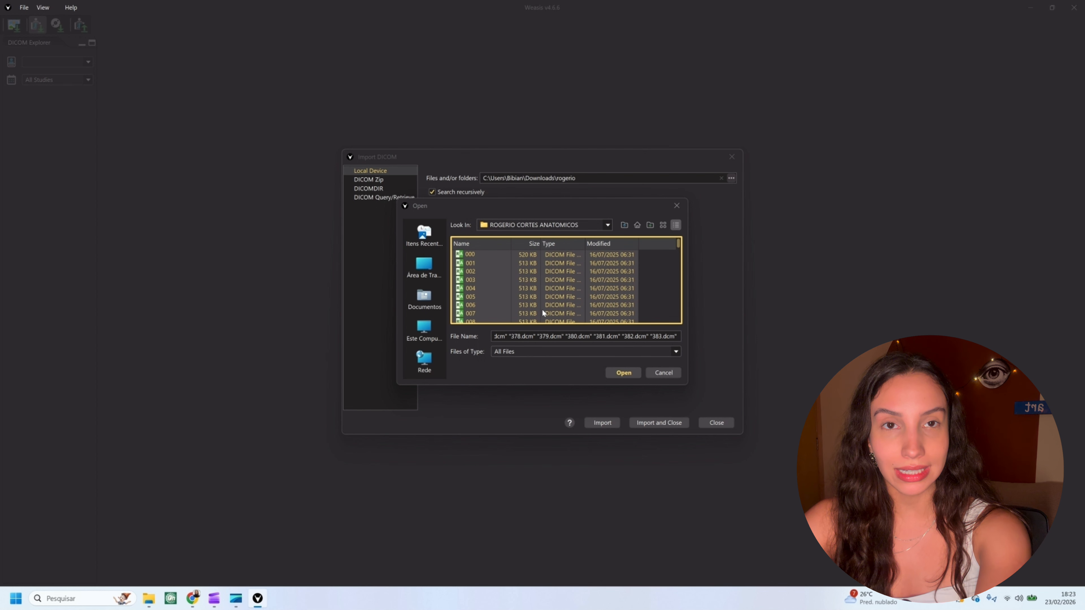
{"action": "left_click", "coordinate": [623, 373]}
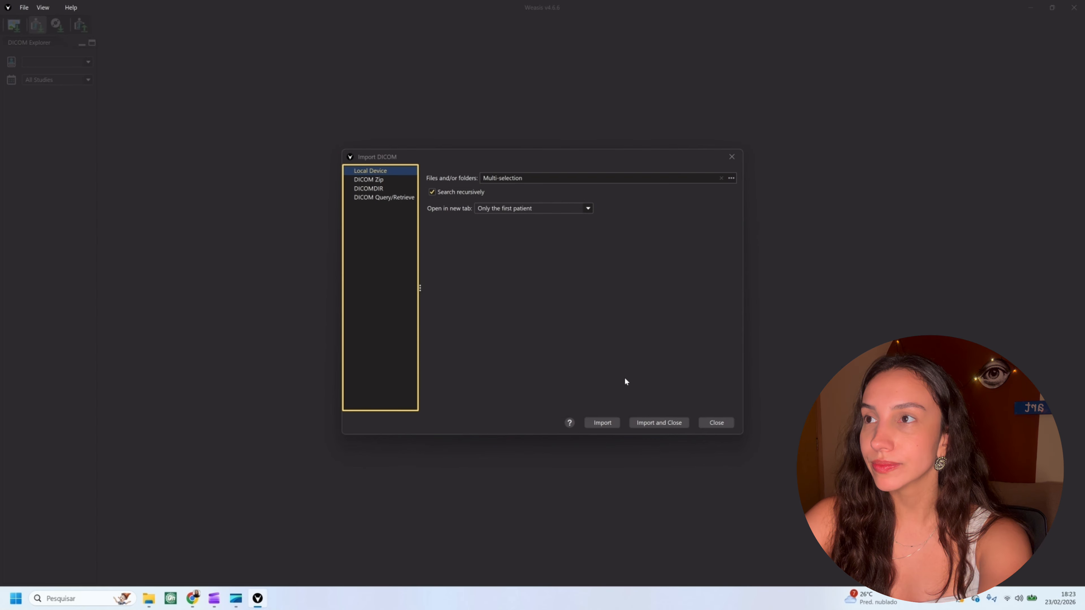
{"action": "left_click", "coordinate": [659, 426]}
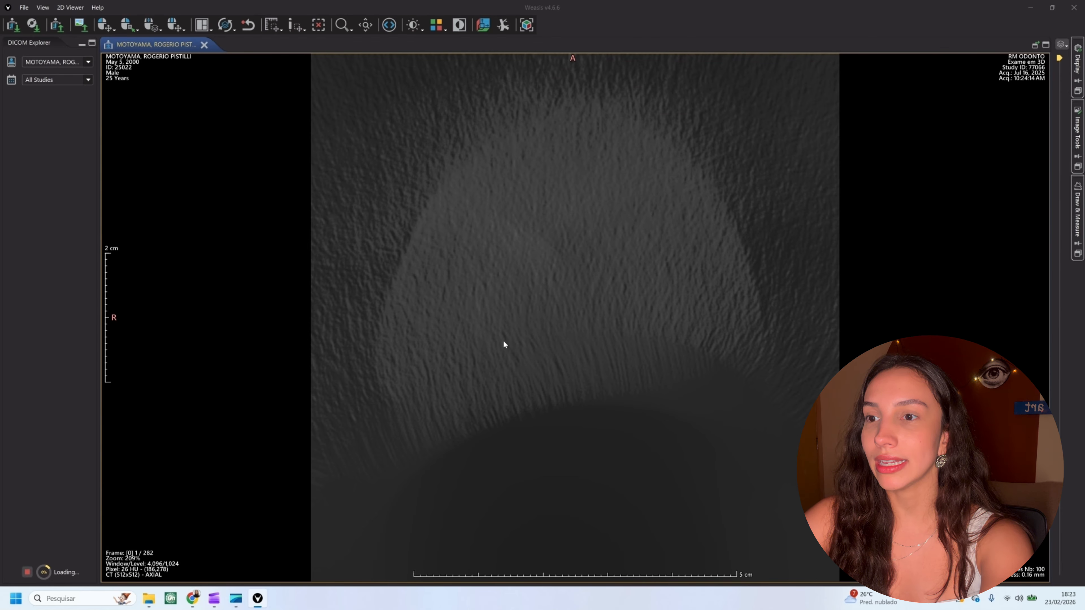
Step: Examine the axial CT slices from the lower jaw up to the upper dental arch
{"action": "scroll", "coordinate": [503, 340], "scroll_direction": "down", "scroll_amount": 20}
{"action": "scroll", "coordinate": [503, 340], "scroll_direction": "down", "scroll_amount": 20}
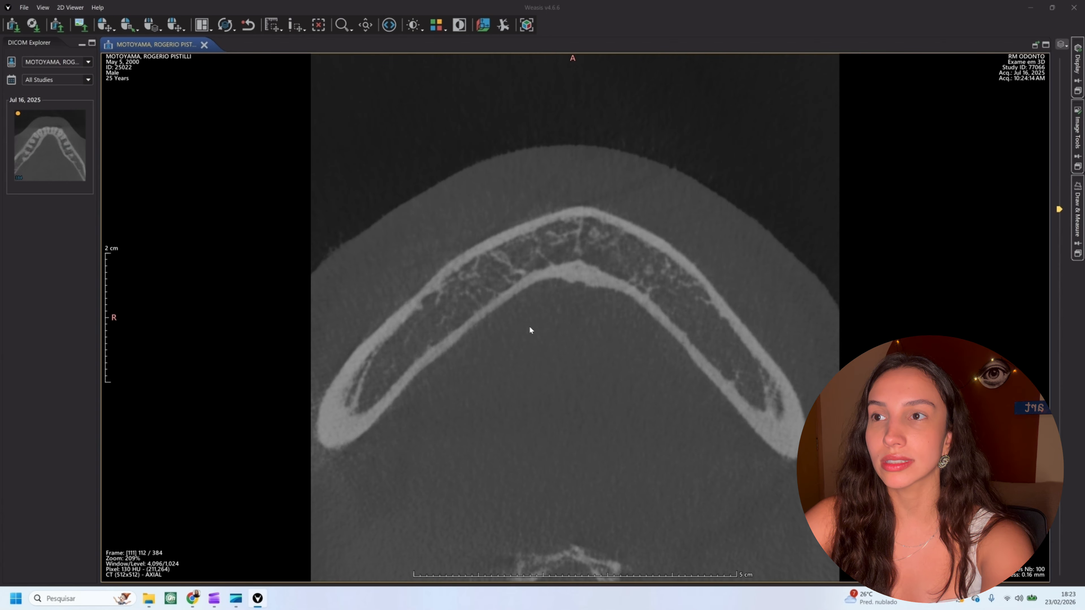
{"action": "scroll", "coordinate": [530, 322], "scroll_direction": "down", "scroll_amount": 20}
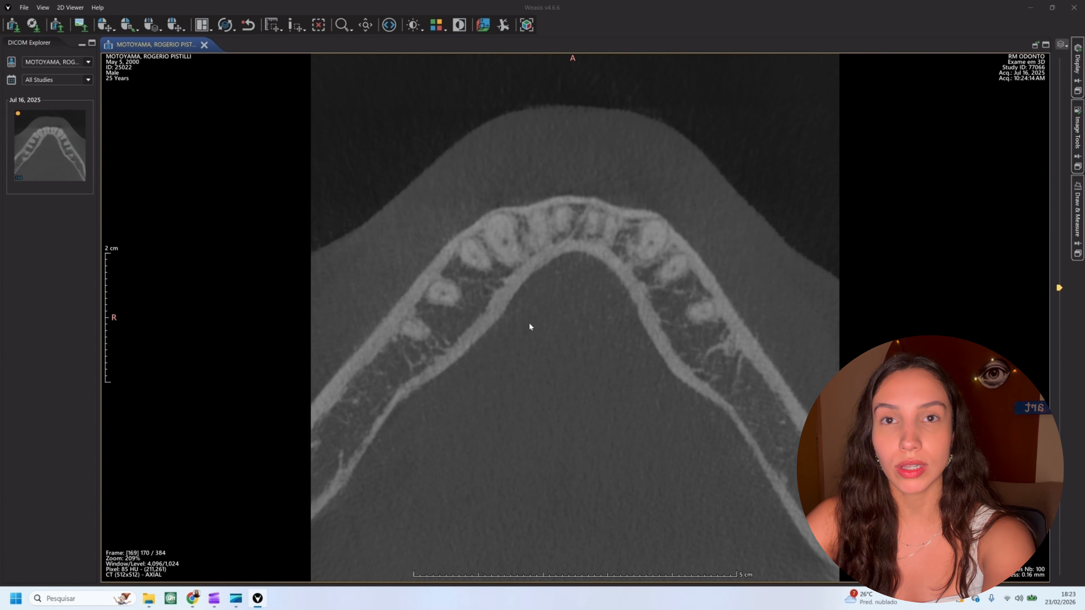
{"action": "scroll", "coordinate": [529, 327], "scroll_direction": "down", "scroll_amount": 20}
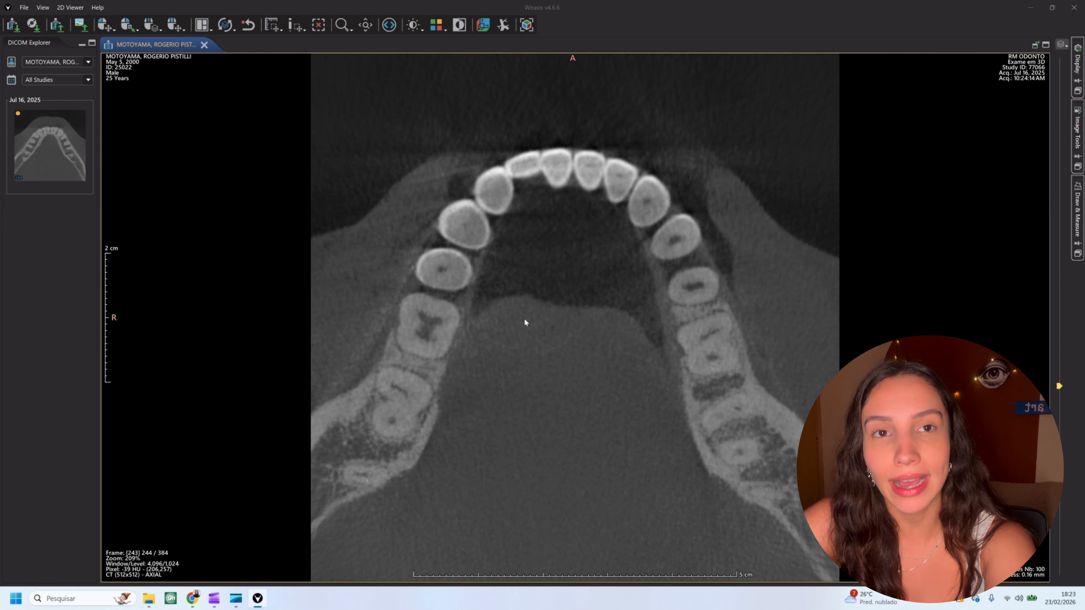
{"action": "scroll", "coordinate": [534, 325], "scroll_direction": "down", "scroll_amount": 20}
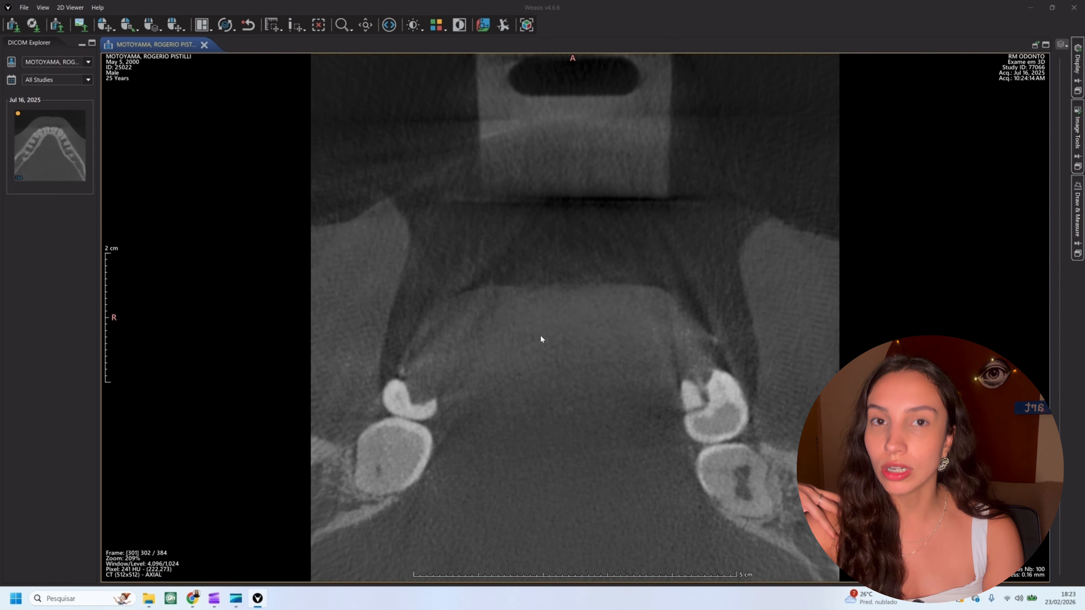
{"action": "scroll", "coordinate": [541, 339], "scroll_direction": "down", "scroll_amount": 20}
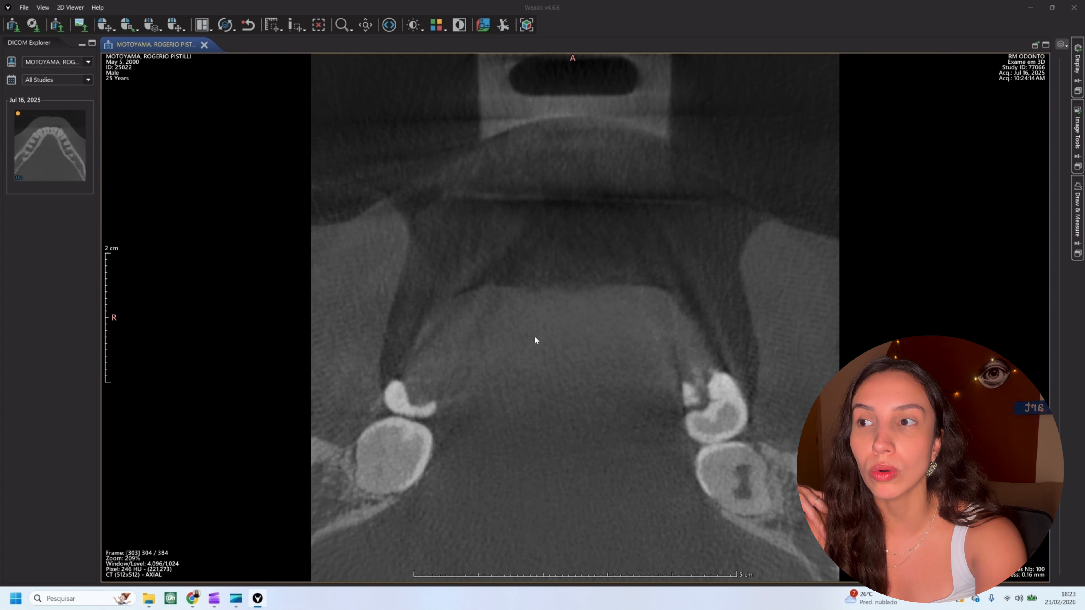
{"action": "scroll", "coordinate": [542, 342], "scroll_direction": "up", "scroll_amount": 10}
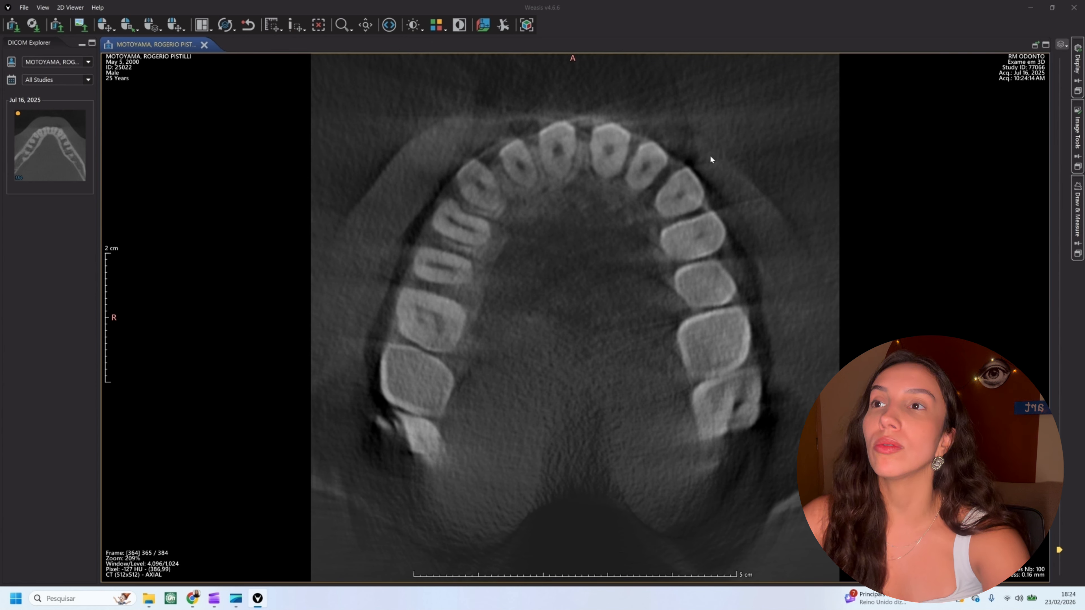
{"action": "scroll", "coordinate": [701, 290], "scroll_direction": "up", "scroll_amount": 5}
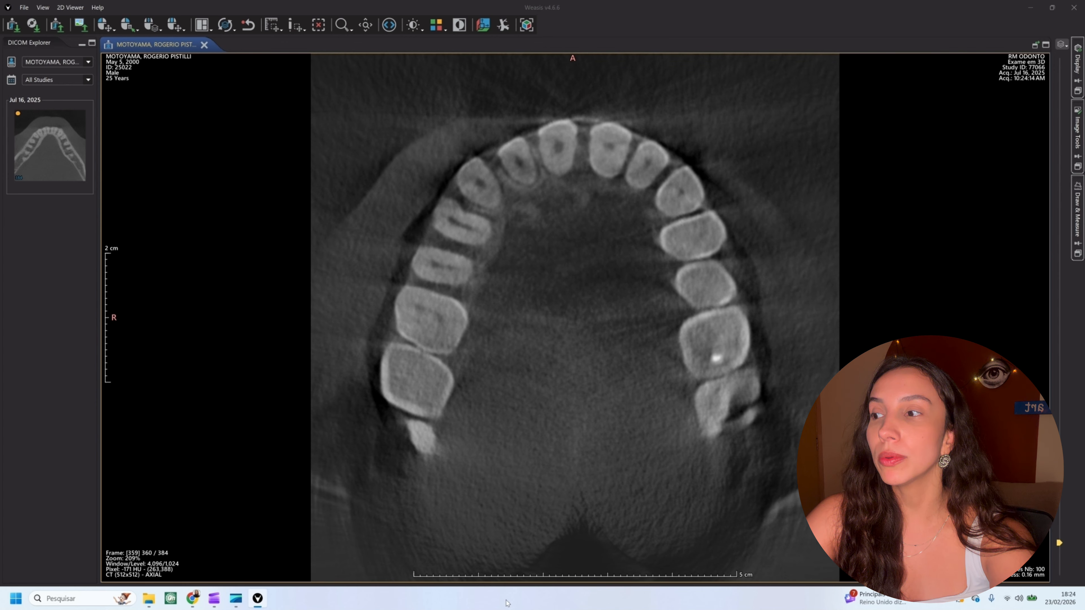
Step: Open the imported CT series in the Oblique MPR viewer
{"action": "right_click", "coordinate": [54, 153]}
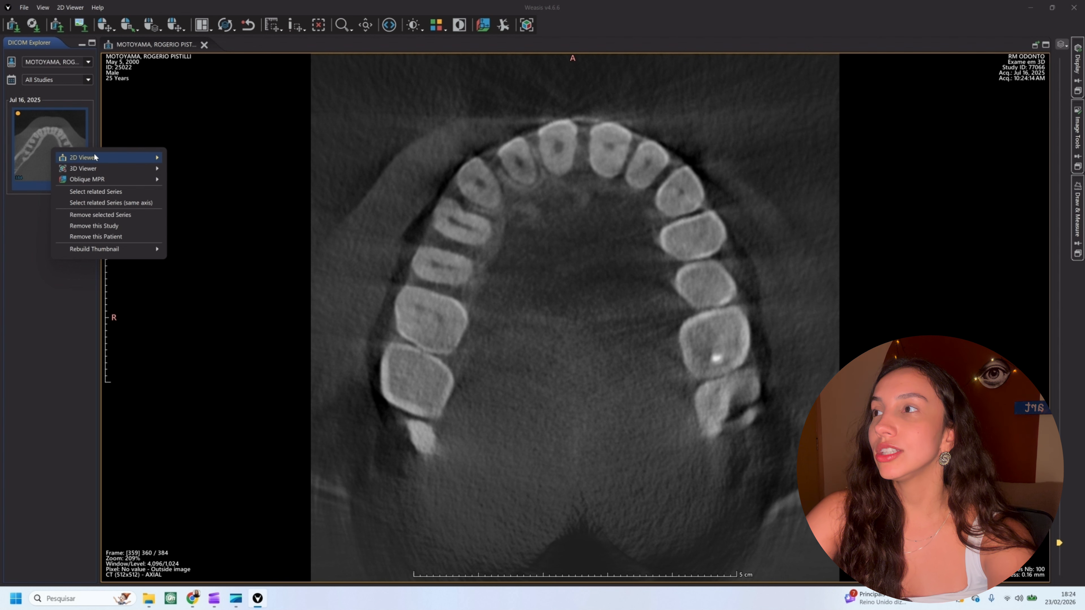
{"action": "mouse_move", "coordinate": [99, 182]}
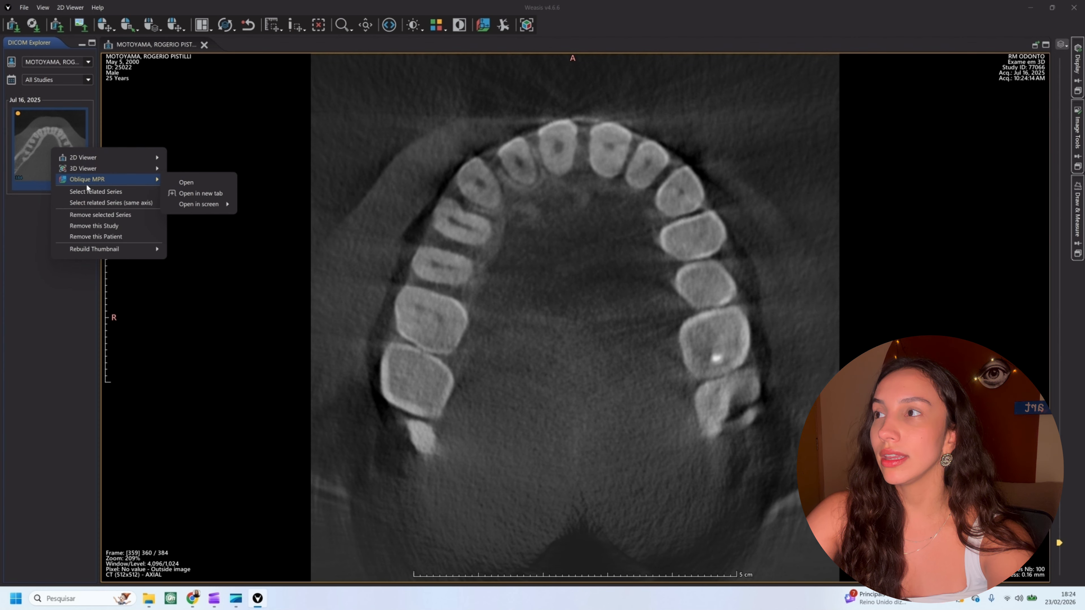
{"action": "left_click", "coordinate": [178, 183]}
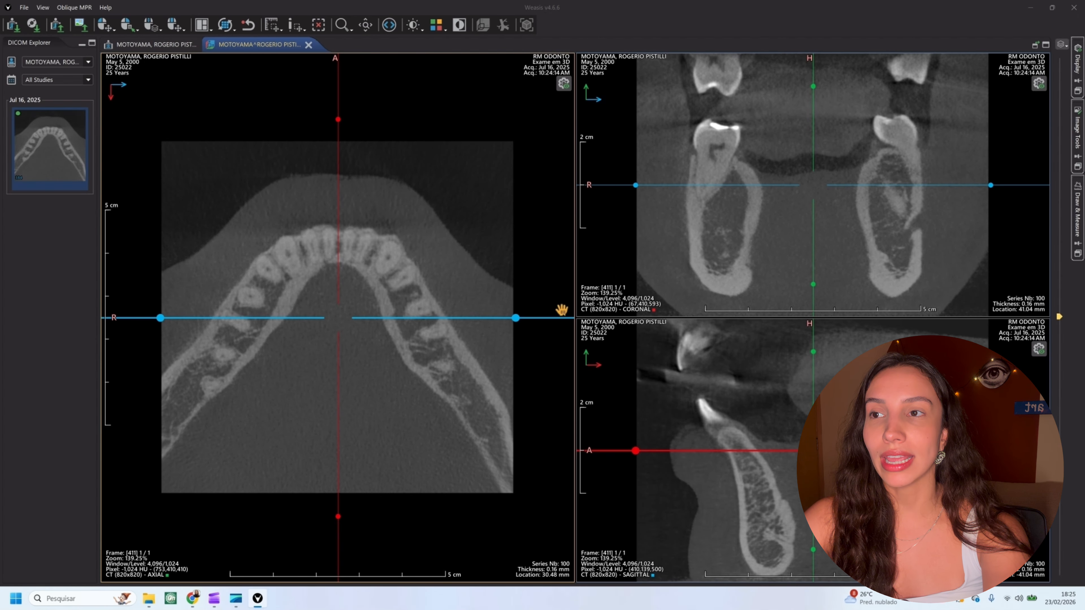
Step: Resize the MPR panes to enlarge the axial view and zoom in on the dental arch
{"action": "left_click_drag", "start_coordinate": [575, 310], "coordinate": [429, 309]}
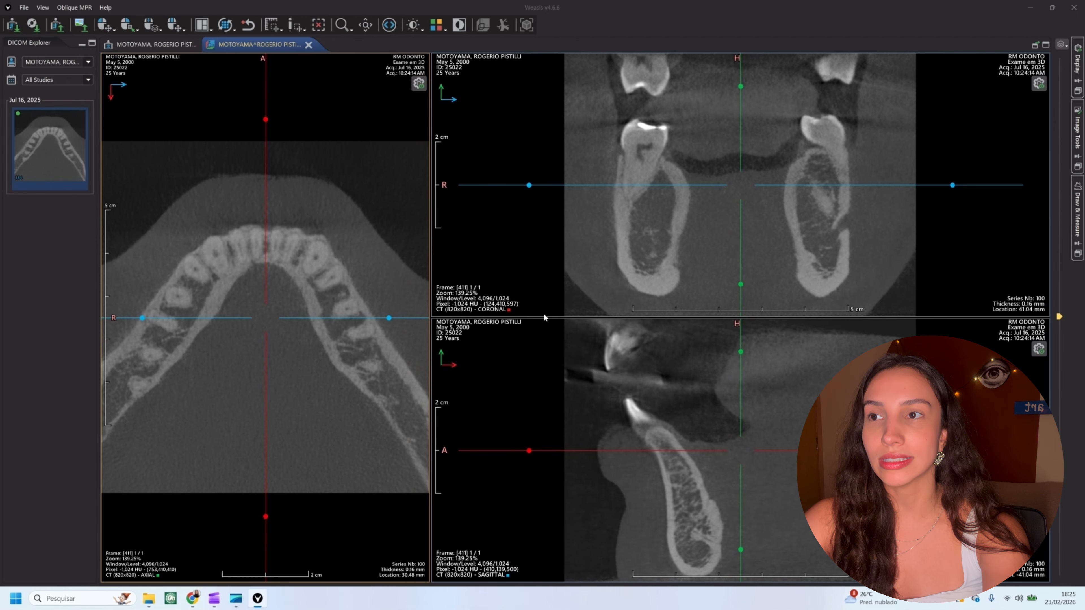
{"action": "left_click_drag", "start_coordinate": [530, 316], "coordinate": [637, 325]}
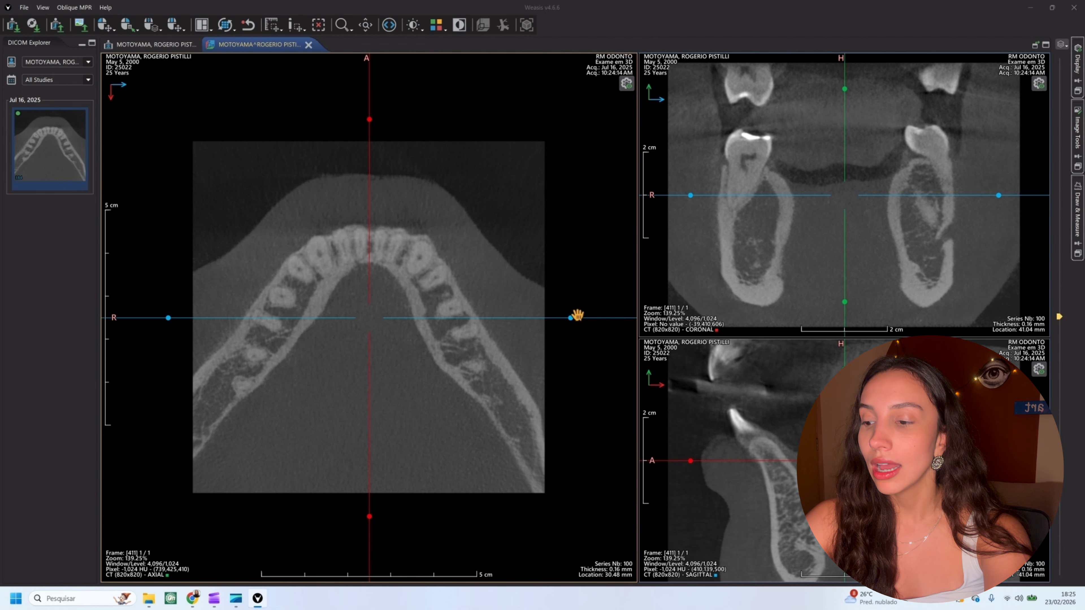
{"action": "left_click_drag", "start_coordinate": [470, 261], "coordinate": [496, 467]}
{"action": "key", "text": "z"}
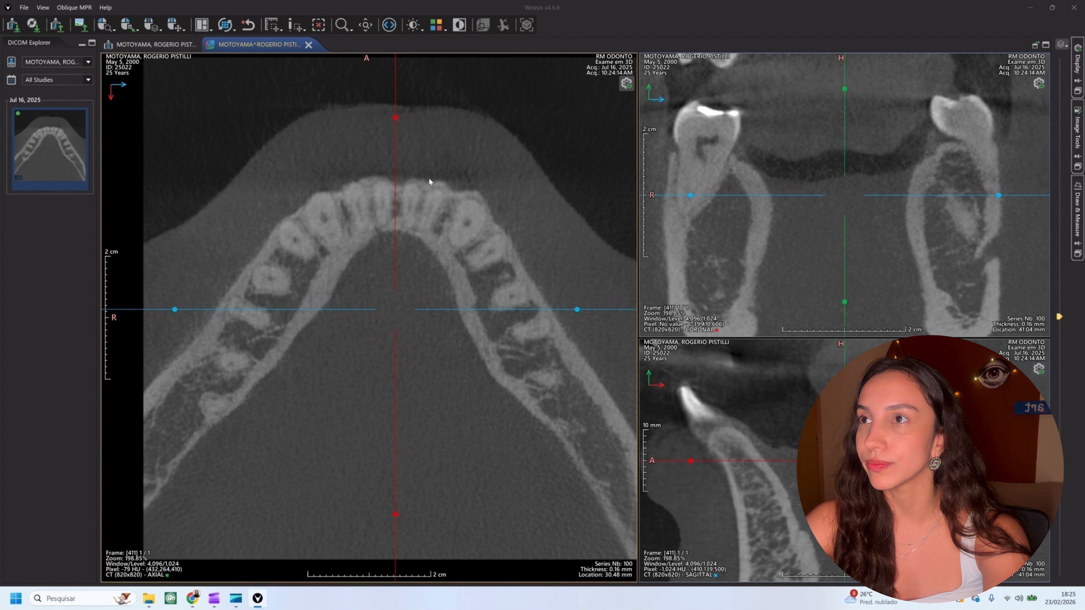
{"action": "scroll", "coordinate": [456, 206], "scroll_direction": "up", "scroll_amount": 1}
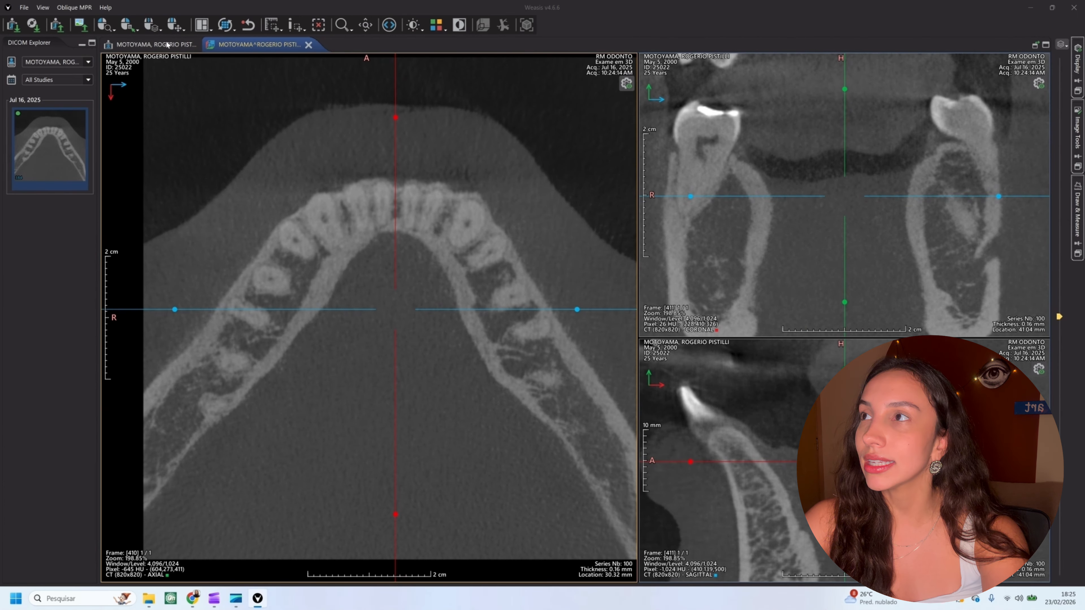
Step: Try the MPR (col 2,1) and MPR (col 1,1,1) layouts, return to MPR (col 1,2), and narrow the axial pane
{"action": "left_click", "coordinate": [211, 31]}
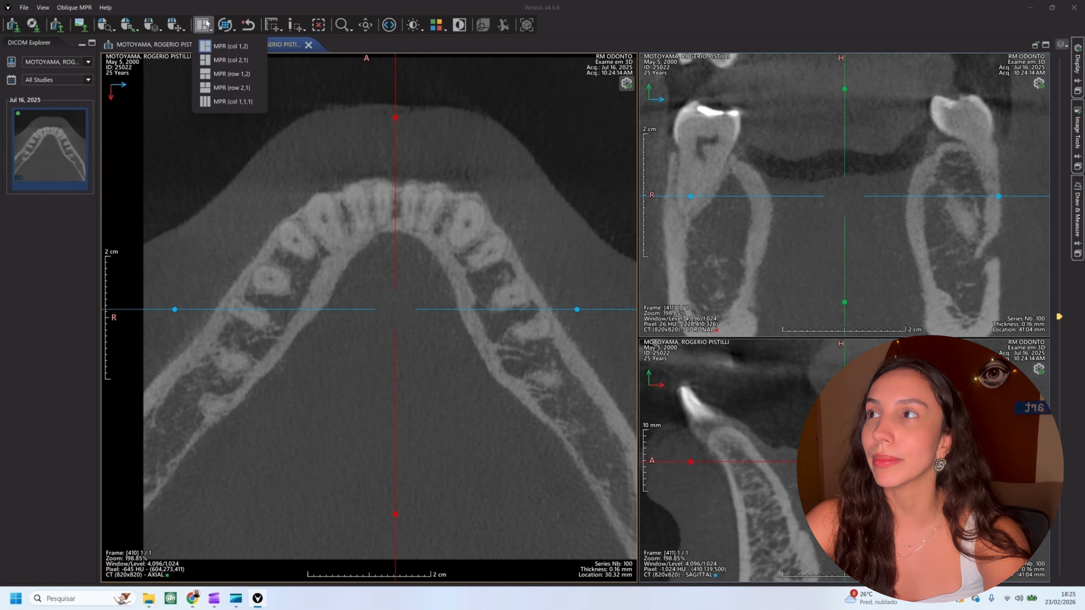
{"action": "left_click", "coordinate": [218, 59]}
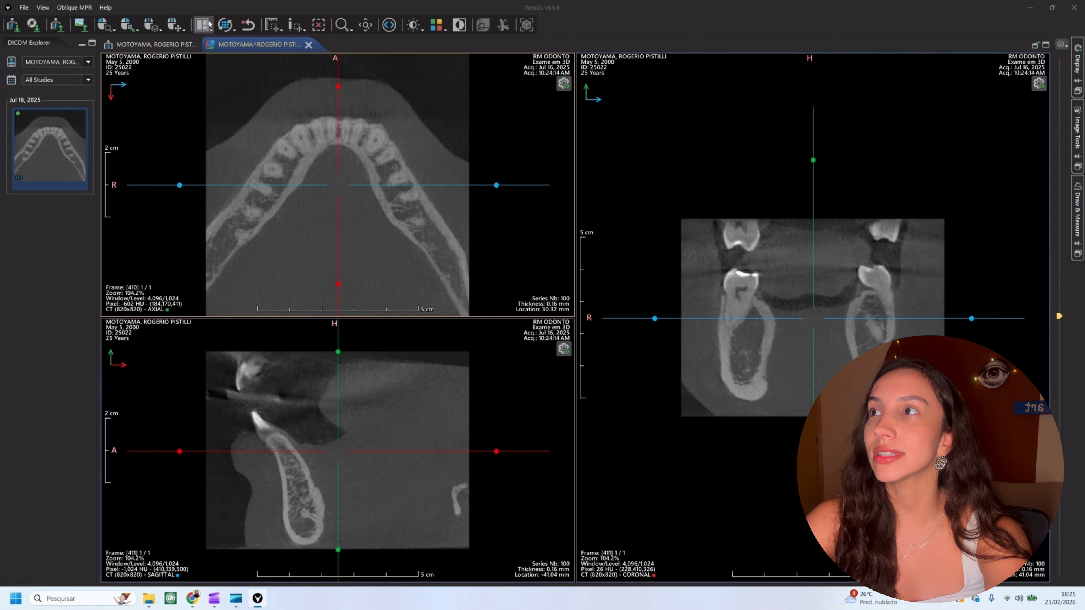
{"action": "left_click", "coordinate": [210, 27]}
{"action": "left_click", "coordinate": [218, 96]}
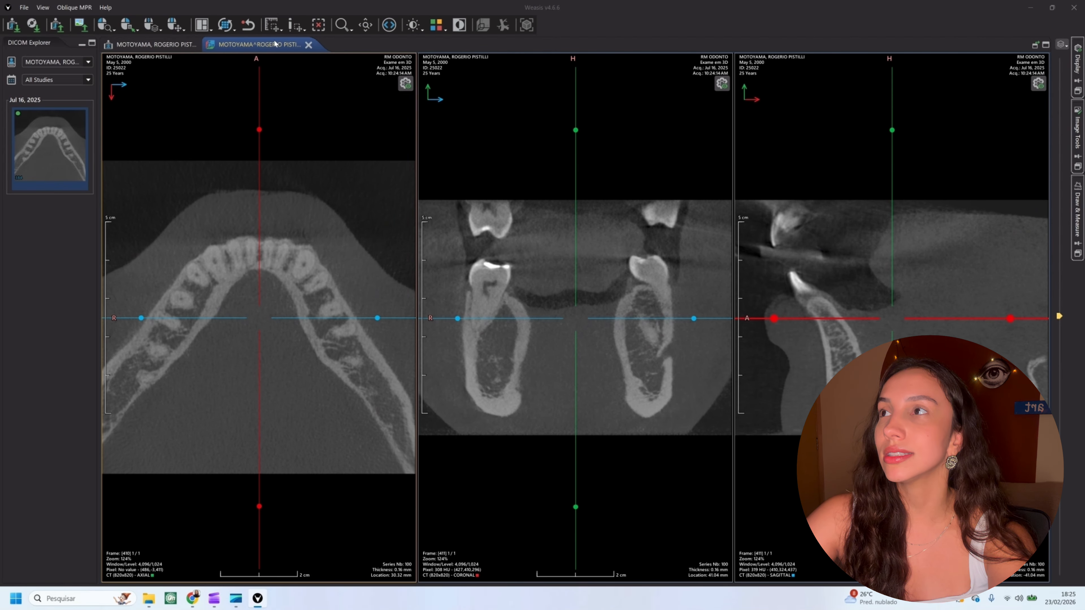
{"action": "left_click", "coordinate": [209, 27]}
{"action": "left_click", "coordinate": [217, 49]}
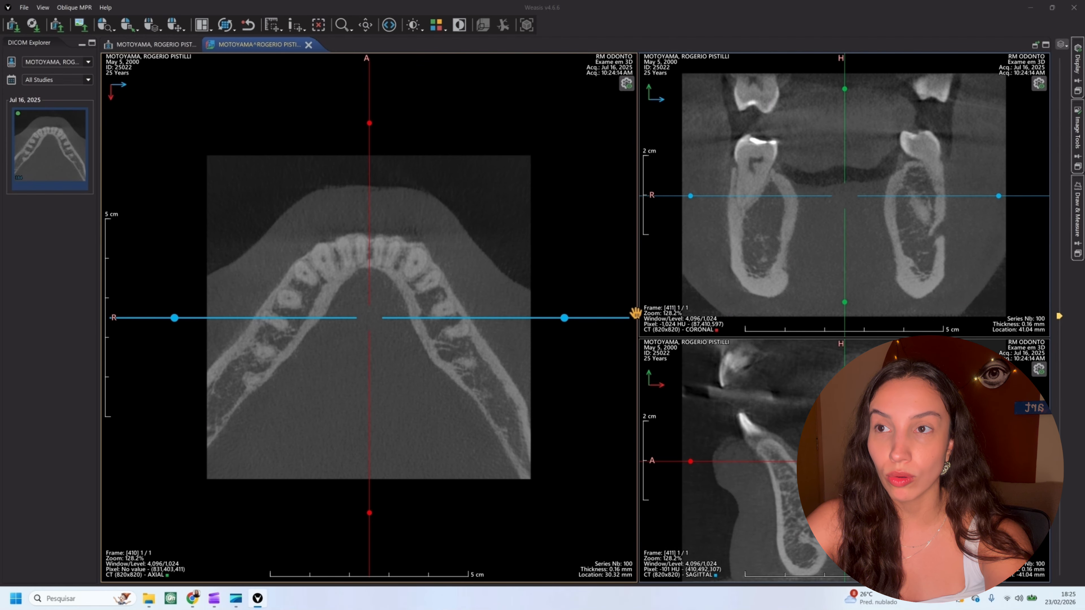
{"action": "left_click_drag", "start_coordinate": [635, 313], "coordinate": [511, 308]}
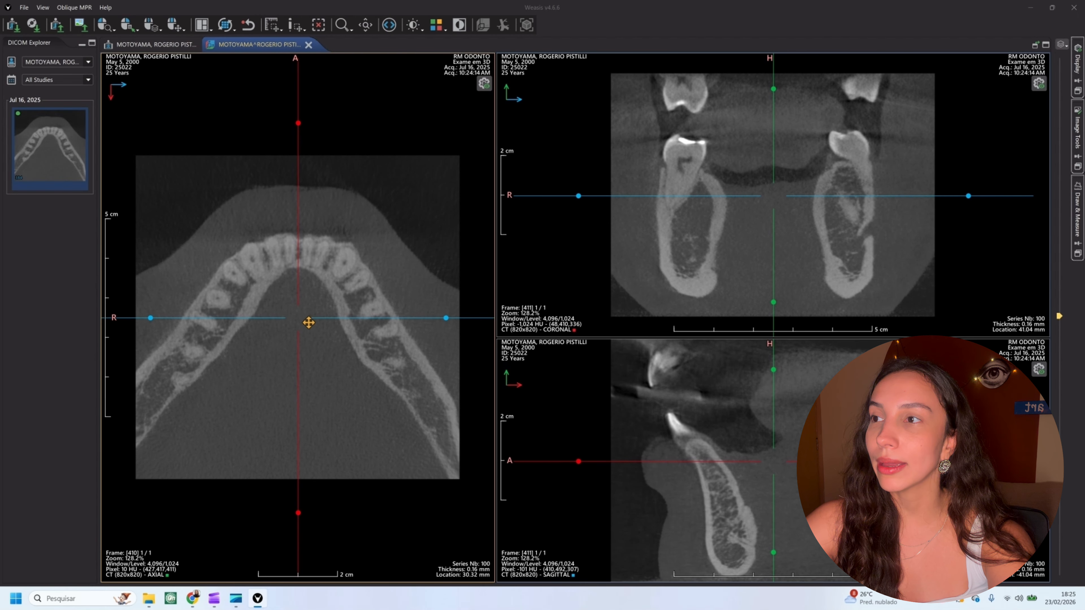
Step: Place the axial crosshair on the lower incisors and tilt the sagittal and coronal axes to follow the tooth inclination
{"action": "left_click_drag", "start_coordinate": [305, 318], "coordinate": [317, 309]}
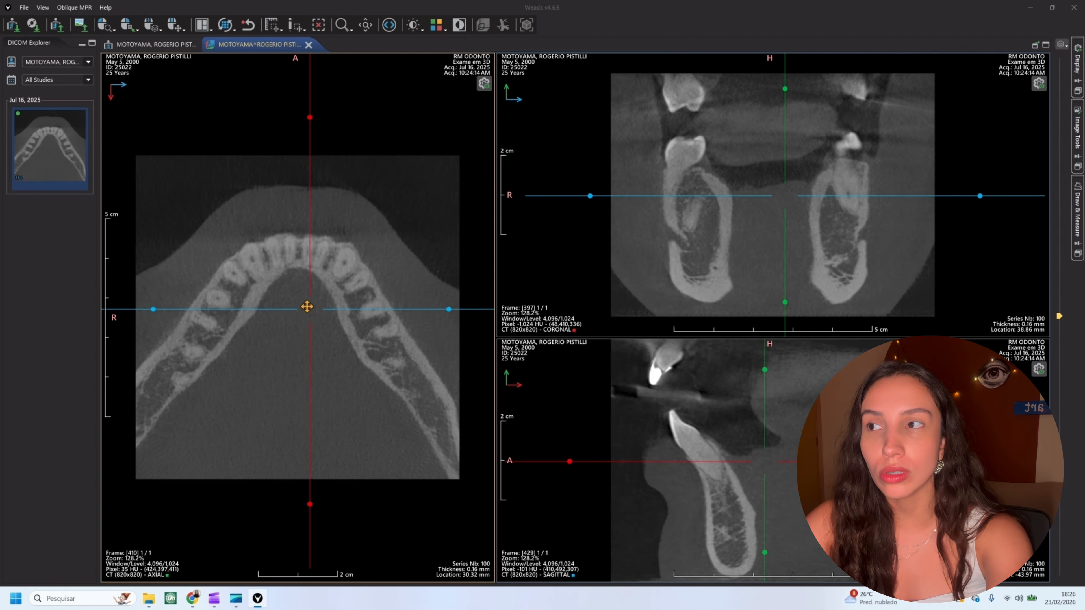
{"action": "left_click_drag", "start_coordinate": [306, 306], "coordinate": [289, 251]}
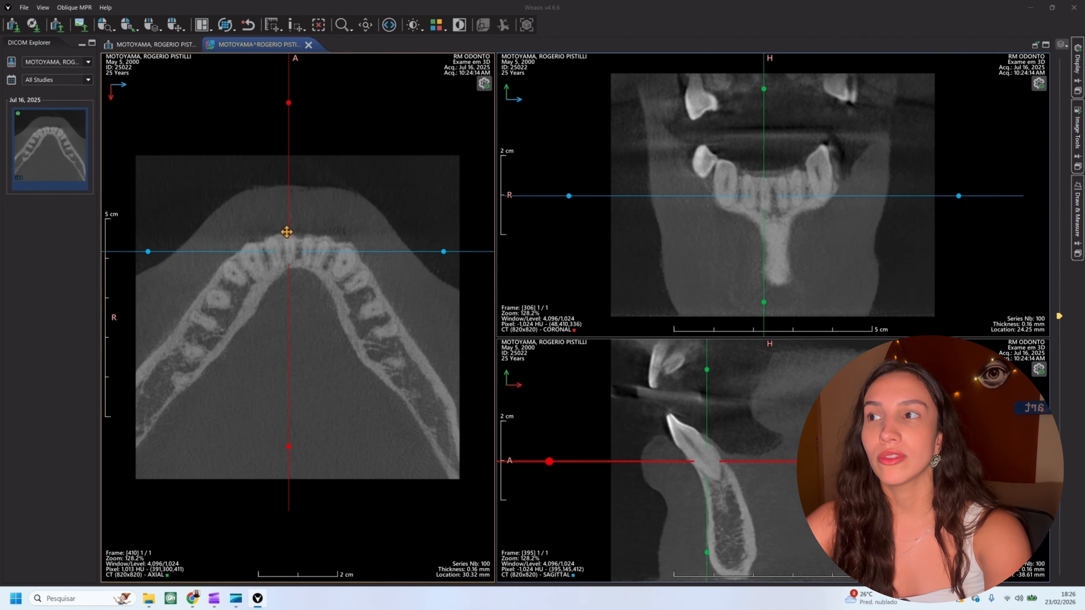
{"action": "left_click_drag", "start_coordinate": [702, 369], "coordinate": [632, 387]}
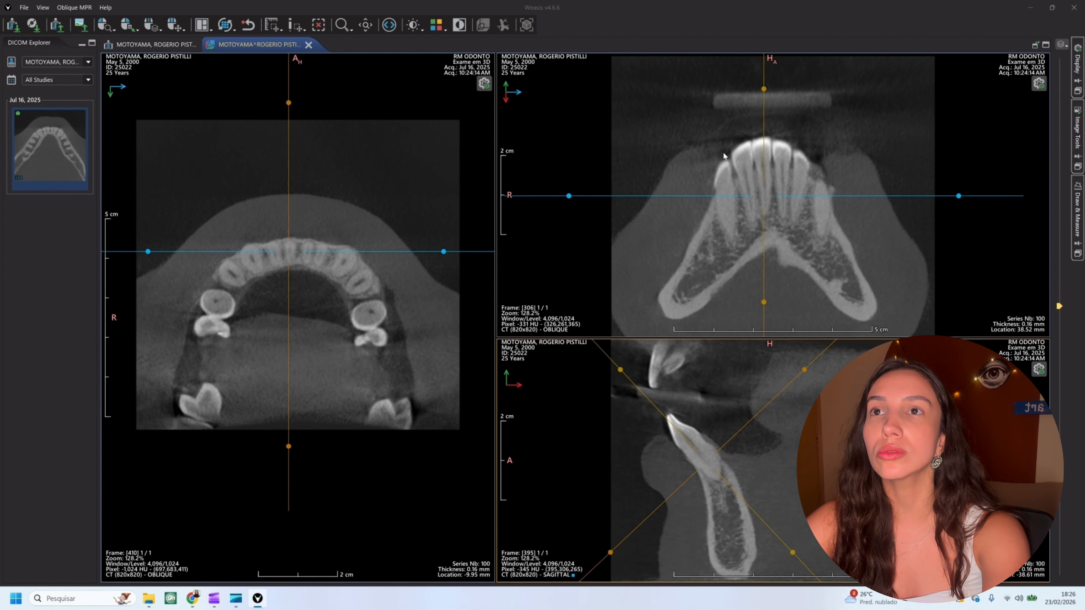
{"action": "left_click_drag", "start_coordinate": [764, 88], "coordinate": [758, 88]}
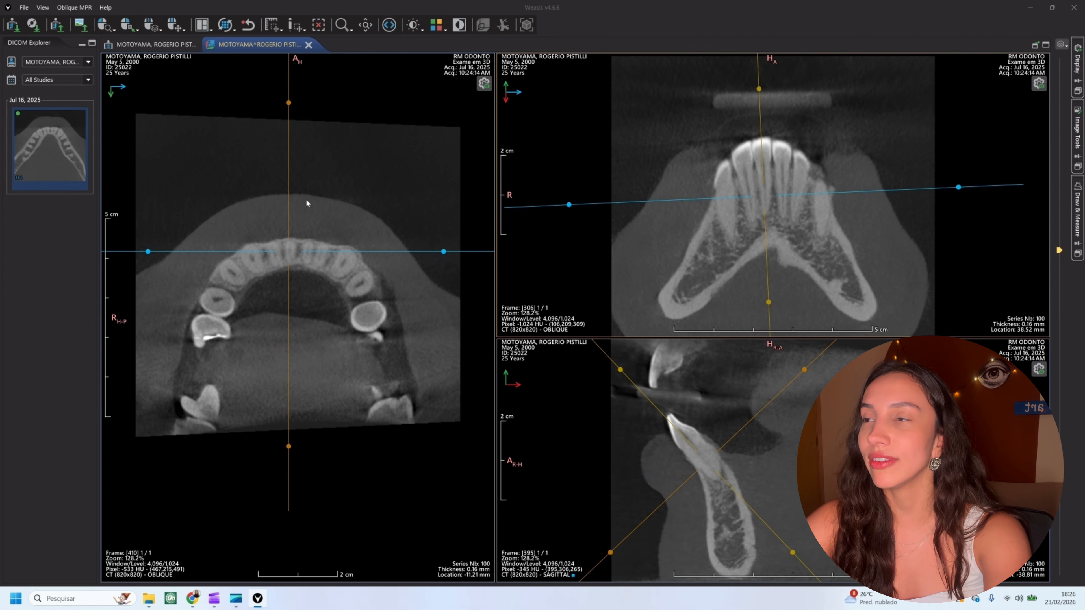
Step: Move the axial crosshair to a posterior tooth on the patient's right side and rotate the axes to follow the dental arch
{"action": "left_click_drag", "start_coordinate": [286, 252], "coordinate": [211, 308]}
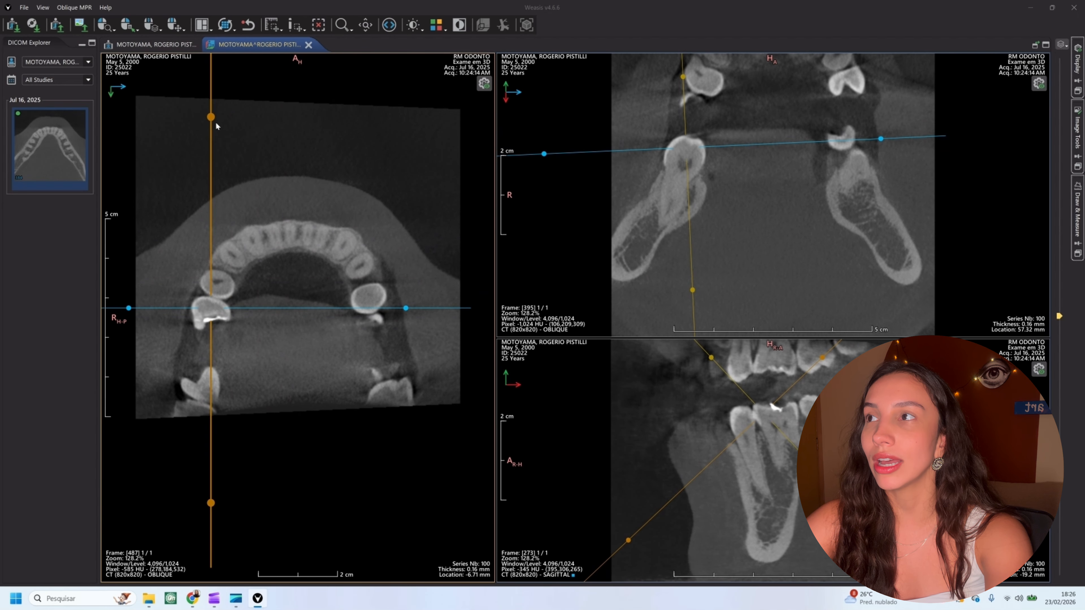
{"action": "left_click_drag", "start_coordinate": [216, 126], "coordinate": [88, 270]}
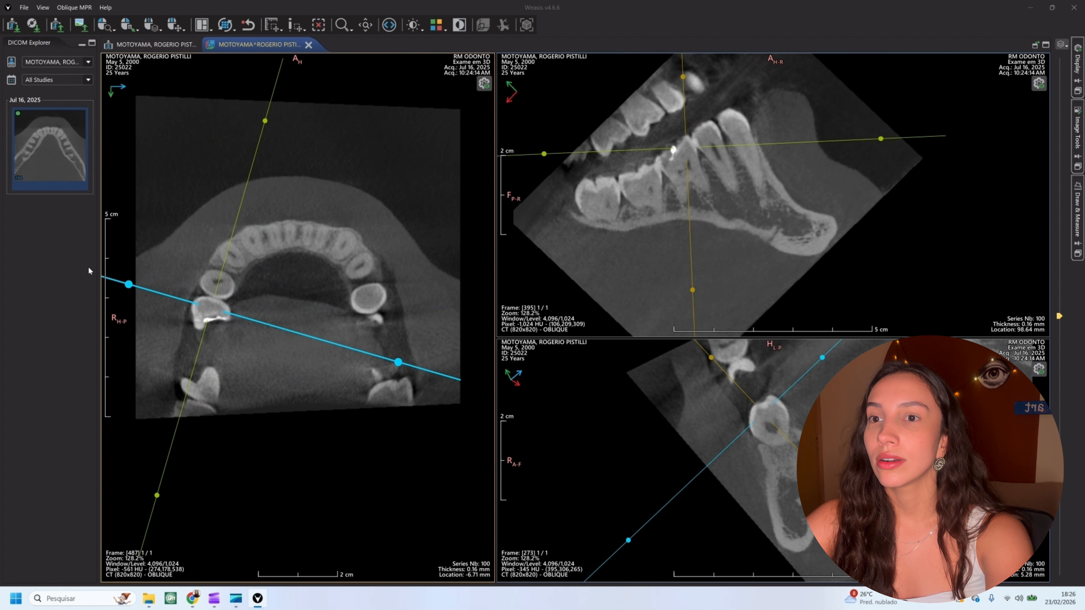
Step: Try other axis angles in the sagittal view and a small crosshair shift in the coronal view, and reset all MPR views
{"action": "left_click_drag", "start_coordinate": [628, 540], "coordinate": [568, 407]}
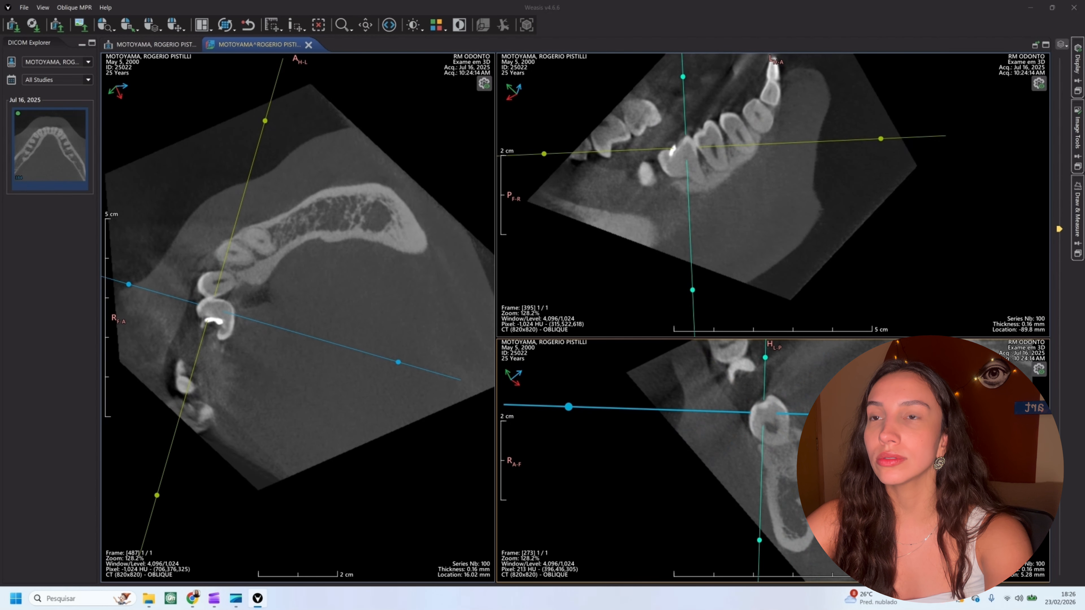
{"action": "left_click_drag", "start_coordinate": [830, 415], "coordinate": [823, 387]}
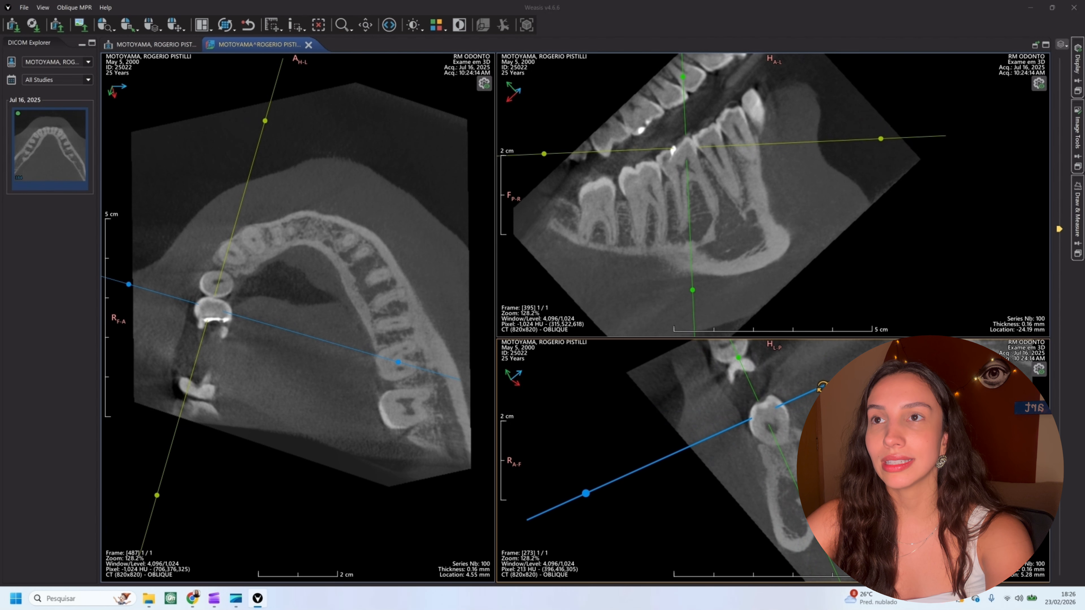
{"action": "mouse_move", "coordinate": [689, 165]}
{"action": "left_mouse_down"}
{"action": "mouse_move", "coordinate": [673, 158]}
{"action": "mouse_move", "coordinate": [679, 171]}
{"action": "left_mouse_up"}
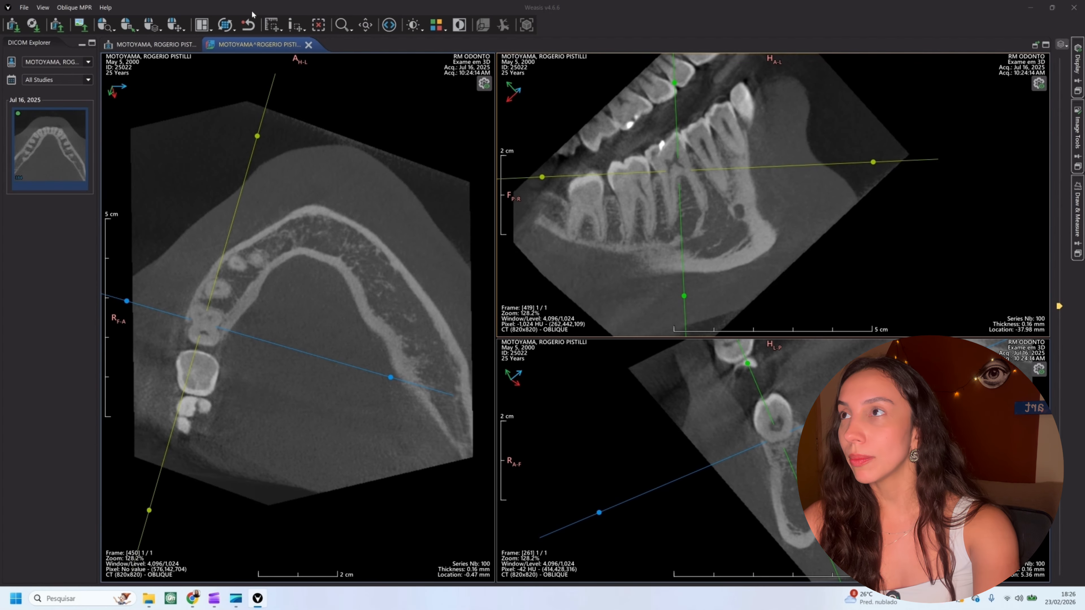
{"action": "left_click", "coordinate": [250, 29]}
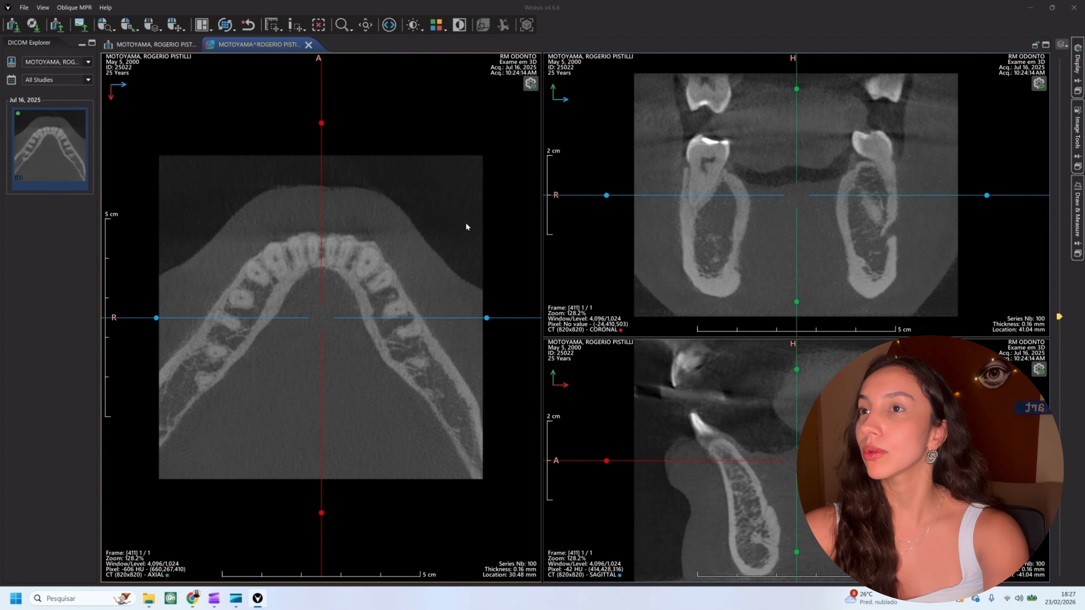
Step: Assign Window/Level to the left mouse action and adjust the views to a window/level of 3,804.1/1,253
{"action": "right_click", "coordinate": [685, 152]}
{"action": "right_click", "coordinate": [441, 209]}
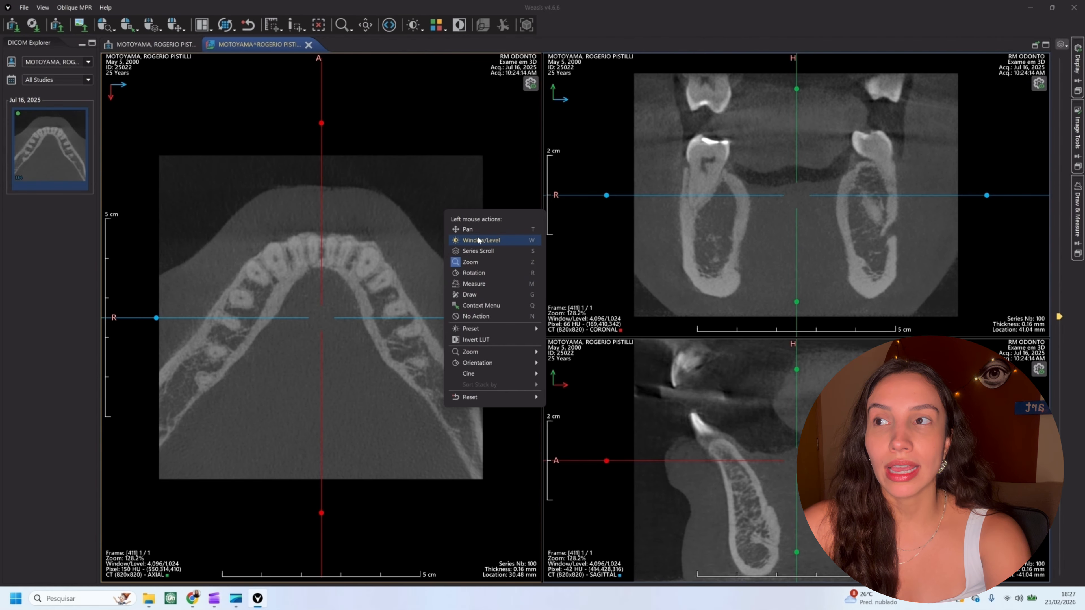
{"action": "left_click", "coordinate": [371, 239]}
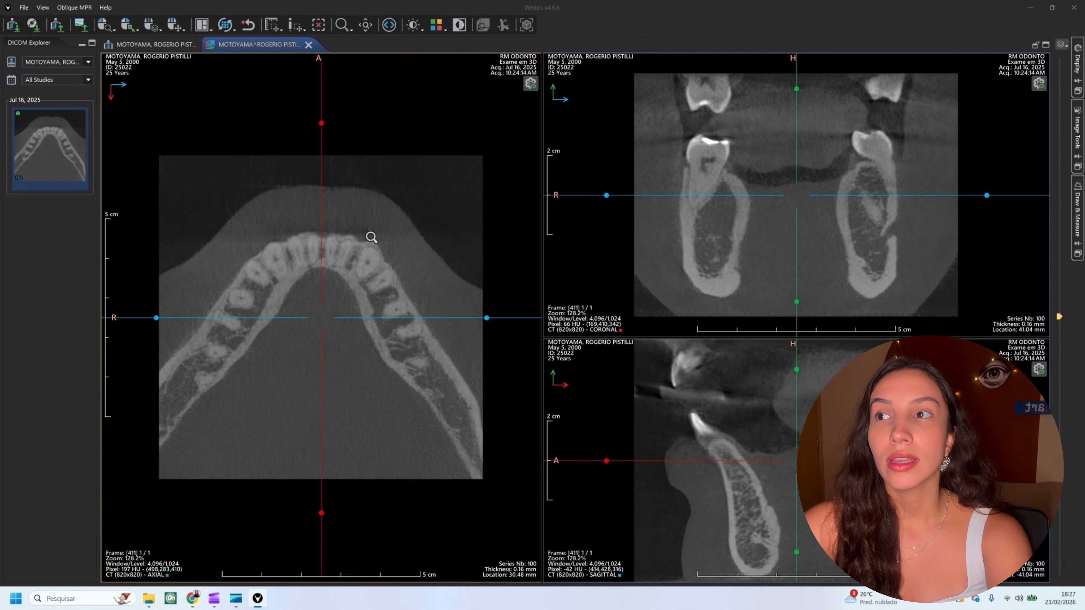
{"action": "right_click", "coordinate": [370, 242]}
{"action": "left_click", "coordinate": [408, 273]}
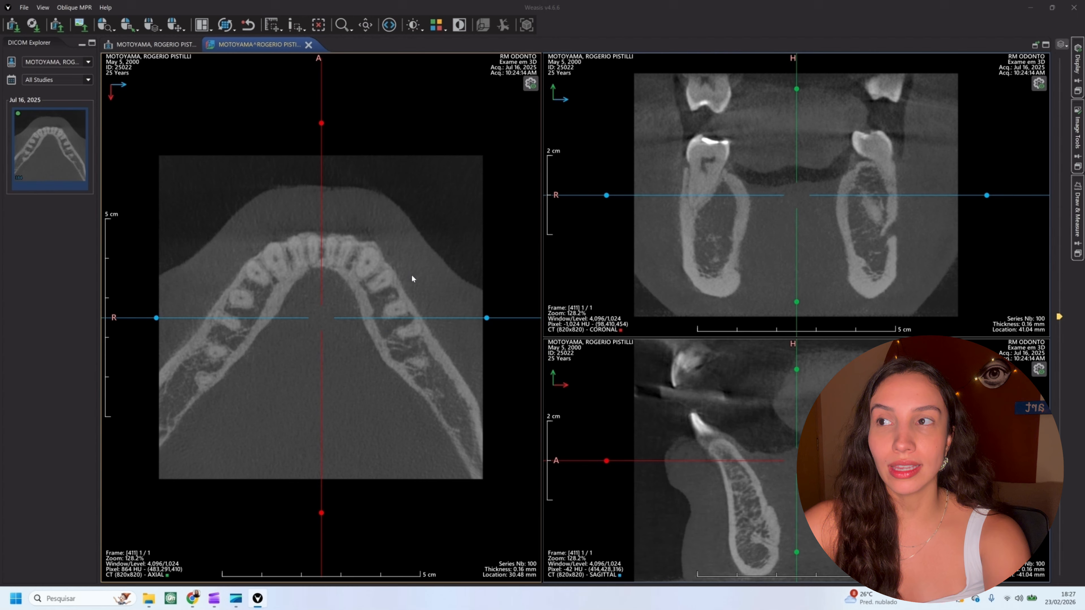
{"action": "right_click", "coordinate": [441, 234]}
{"action": "left_click", "coordinate": [362, 257]}
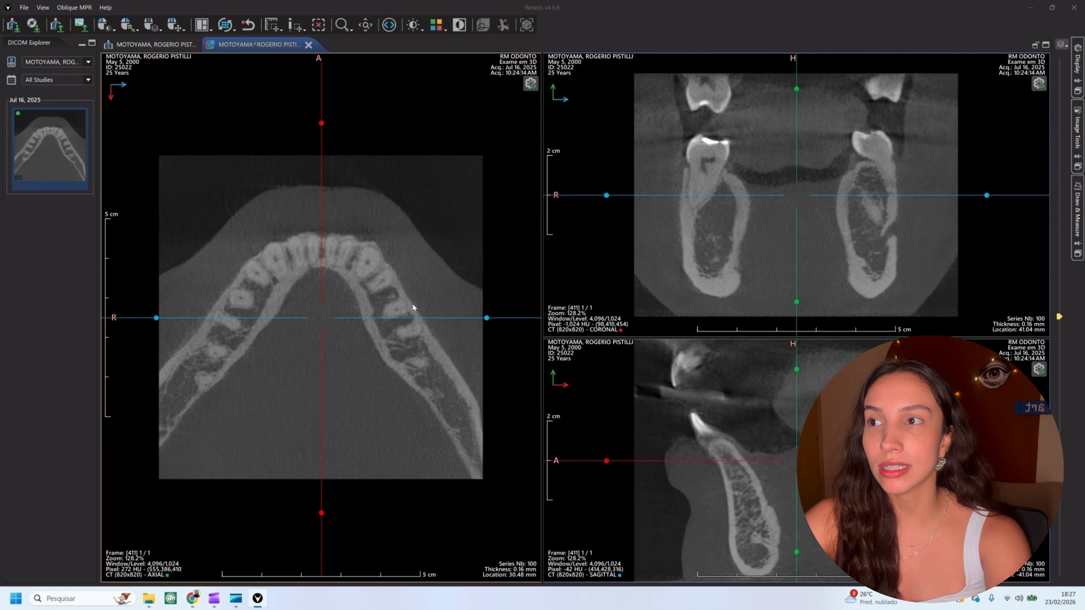
{"action": "left_click_drag", "start_coordinate": [424, 307], "coordinate": [431, 356]}
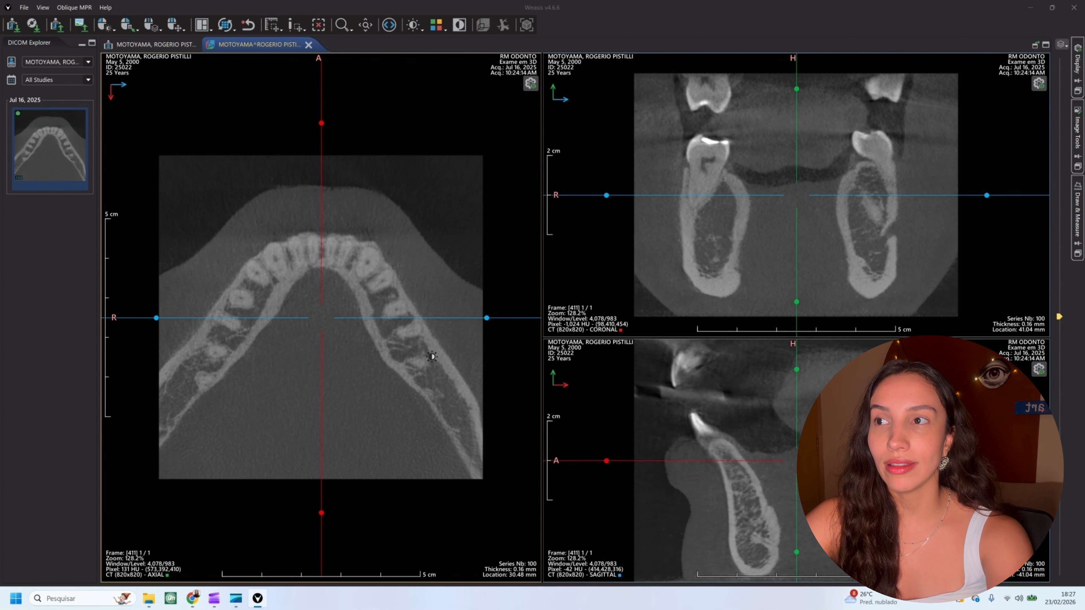
{"action": "left_click_drag", "start_coordinate": [436, 439], "coordinate": [438, 283]}
Step: Switch the left mouse action to Zoom and enlarge the MPR views to 141.6%
{"action": "right_click", "coordinate": [396, 281]}
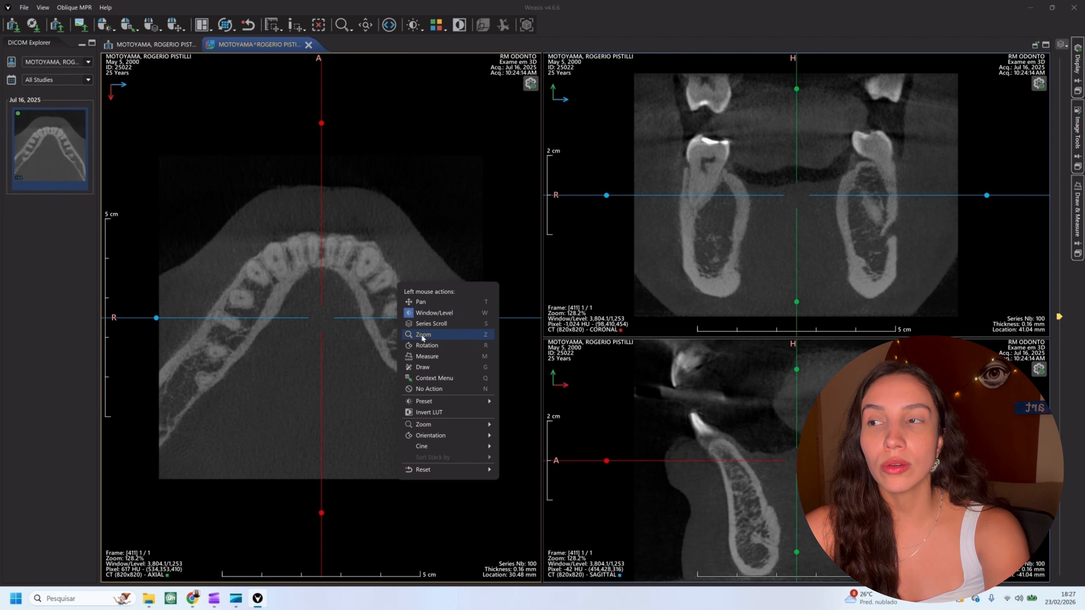
{"action": "right_click", "coordinate": [373, 167]}
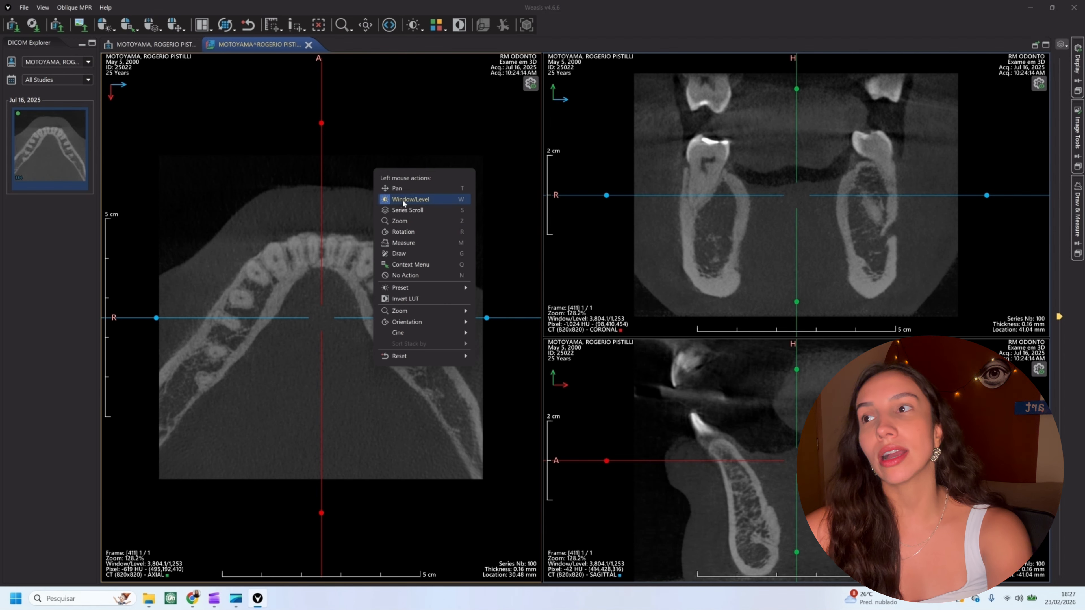
{"action": "left_click", "coordinate": [419, 242]}
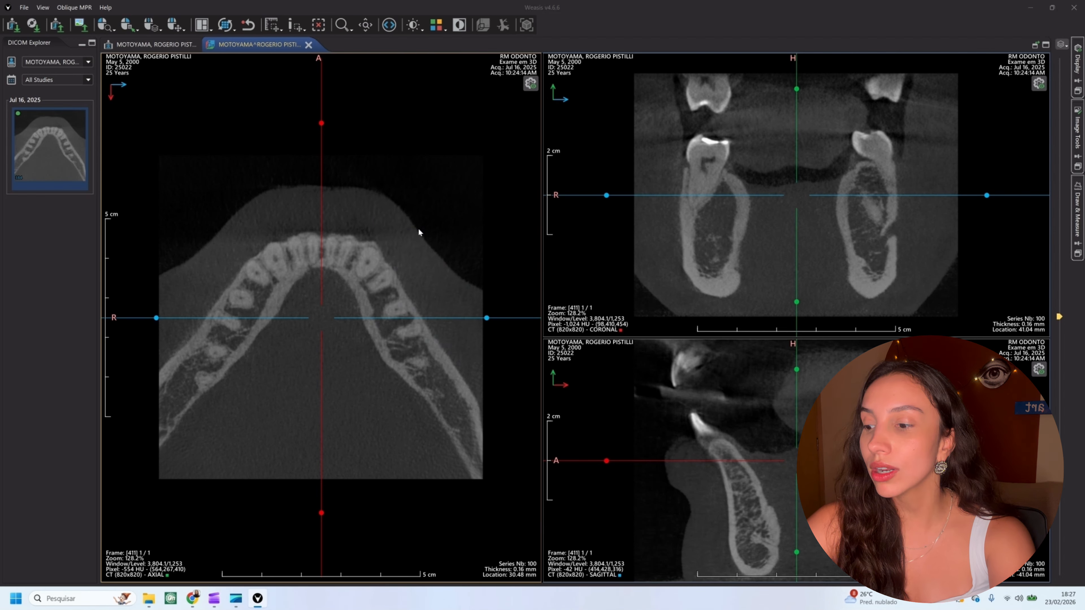
{"action": "left_click_drag", "start_coordinate": [431, 275], "coordinate": [439, 325]}
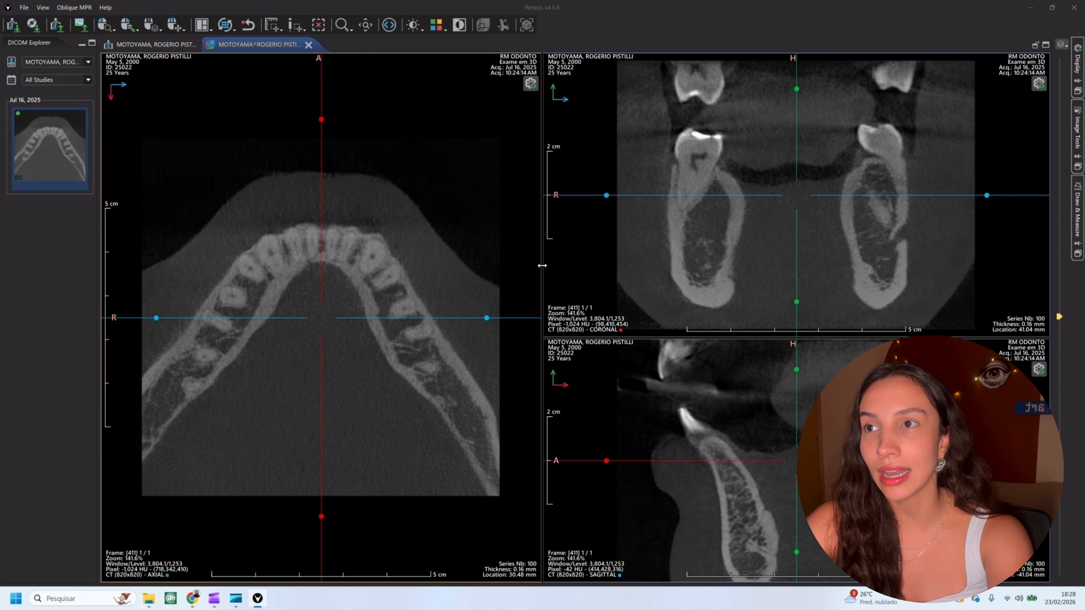
Step: Widen the axial pane, zoom in on the dental arch to 236.65%, and narrow the pane to roughly half the viewer
{"action": "left_click_drag", "start_coordinate": [545, 264], "coordinate": [782, 259]}
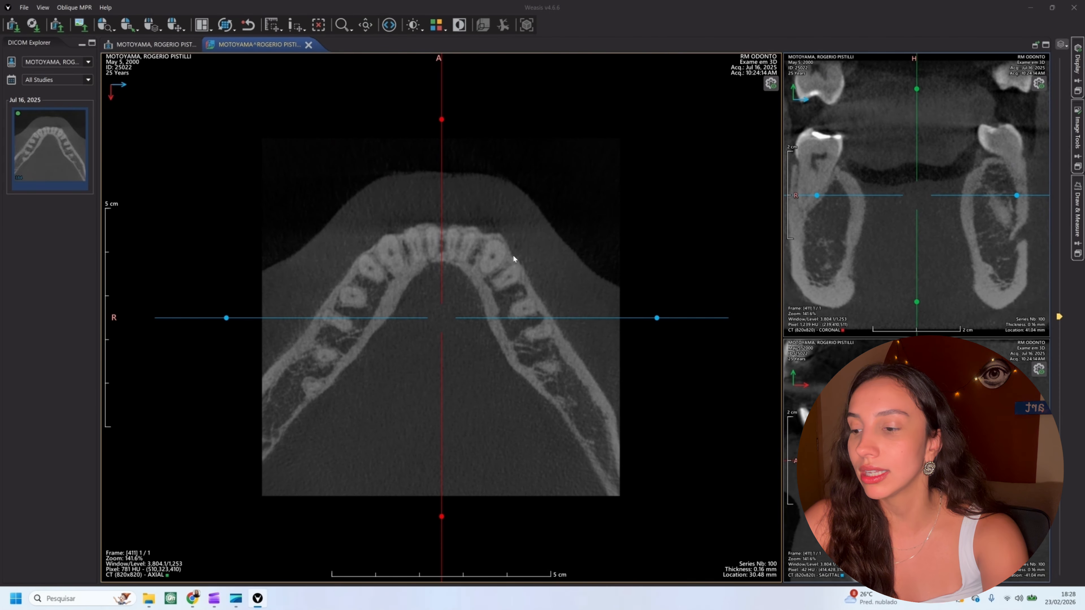
{"action": "left_click_drag", "start_coordinate": [783, 294], "coordinate": [812, 293]}
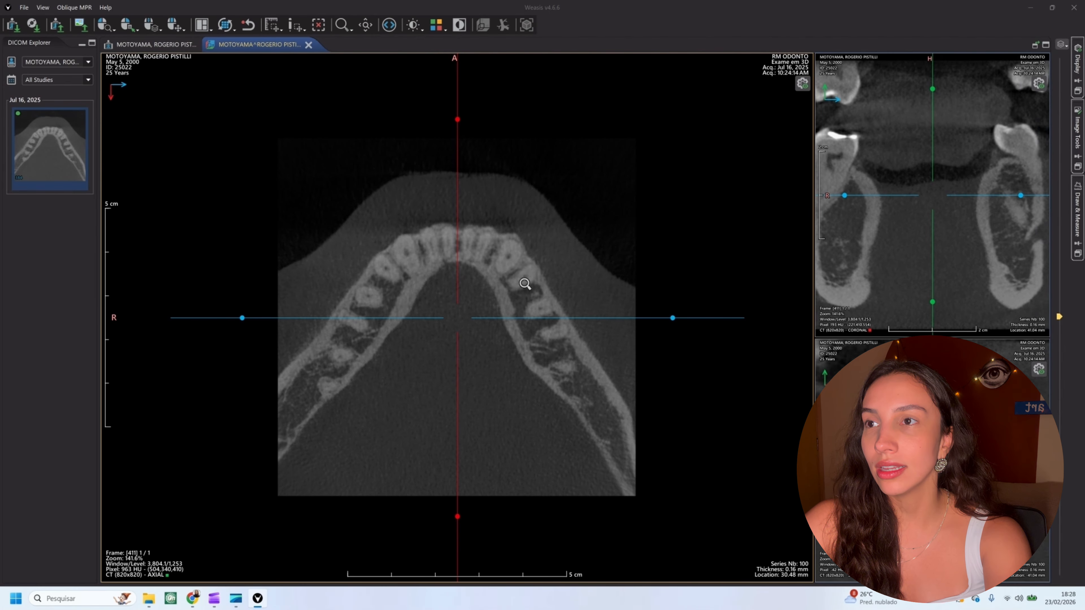
{"action": "left_click_drag", "start_coordinate": [526, 286], "coordinate": [632, 570]}
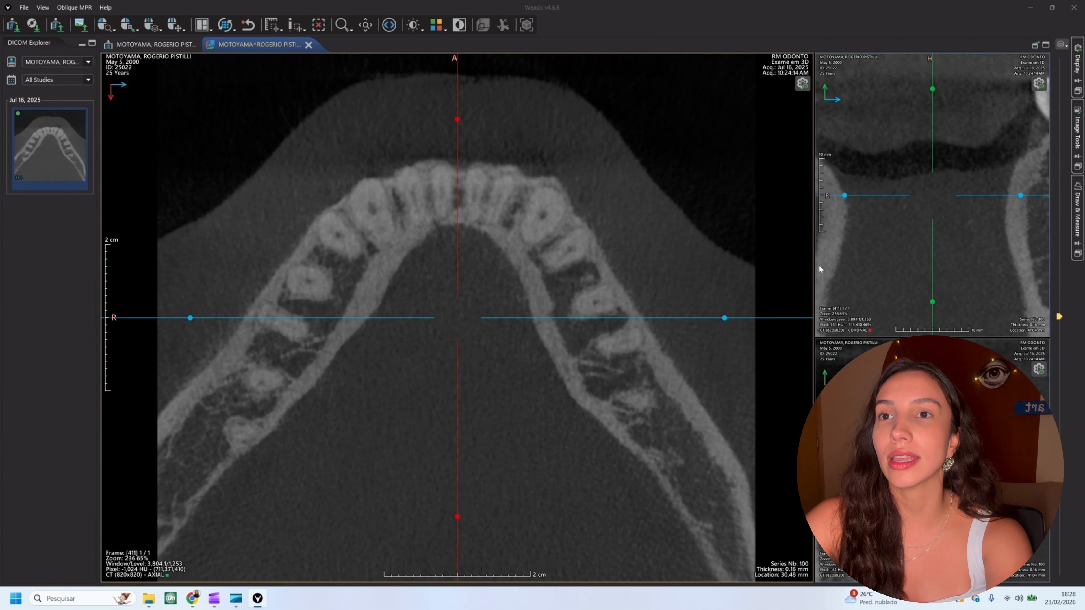
{"action": "left_click_drag", "start_coordinate": [743, 266], "coordinate": [575, 281]}
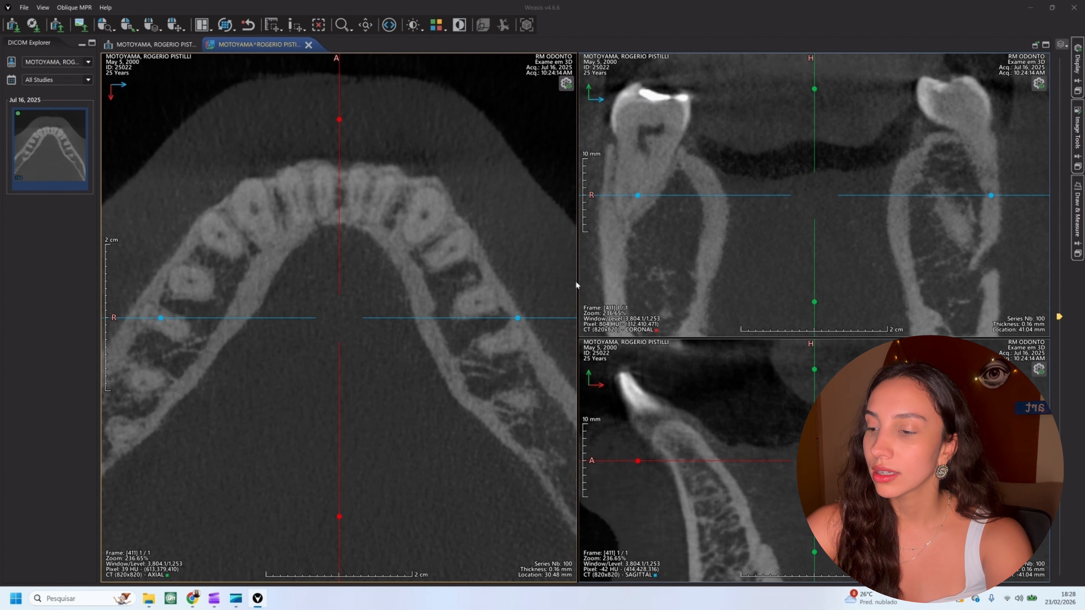
Step: Zoom the MPR views out to 148.8% and reset their display to the defaults
{"action": "left_click_drag", "start_coordinate": [451, 244], "coordinate": [497, 42]}
{"action": "left_click_drag", "start_coordinate": [438, 304], "coordinate": [435, 228]}
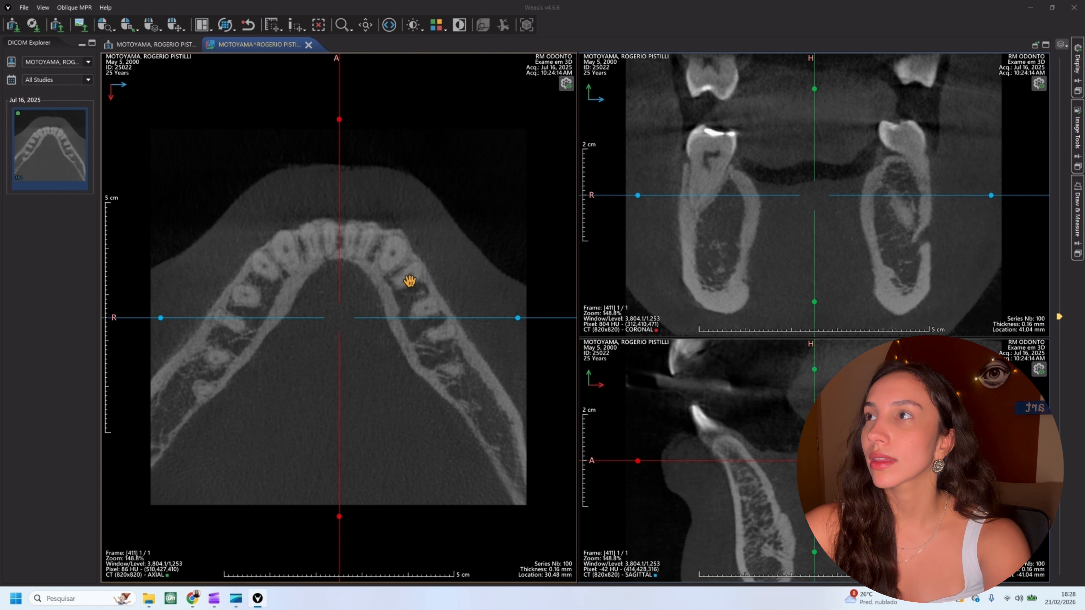
{"action": "left_click", "coordinate": [250, 25]}
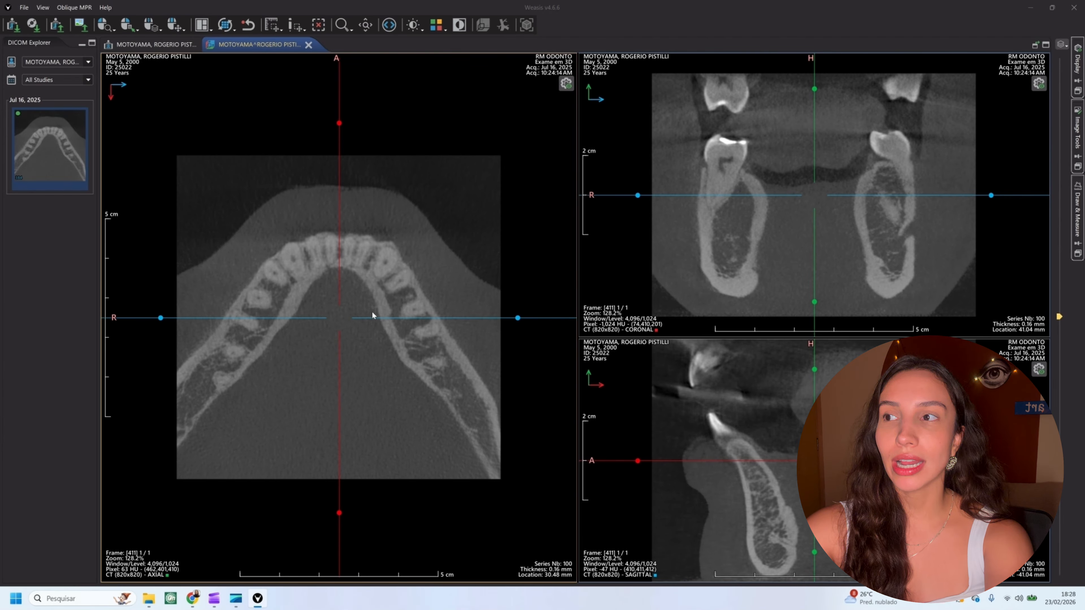
Step: Move the coronal crosshair toward the patient's right side, and hide and restore the crosshair in the axial view only
{"action": "left_click_drag", "start_coordinate": [815, 195], "coordinate": [770, 188]}
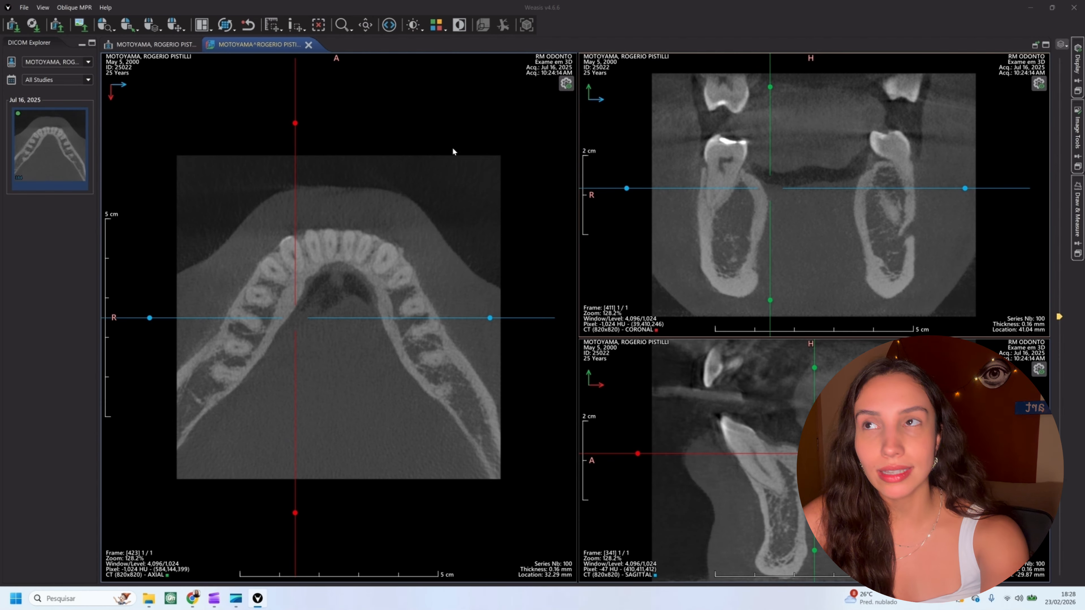
{"action": "left_click", "coordinate": [564, 83]}
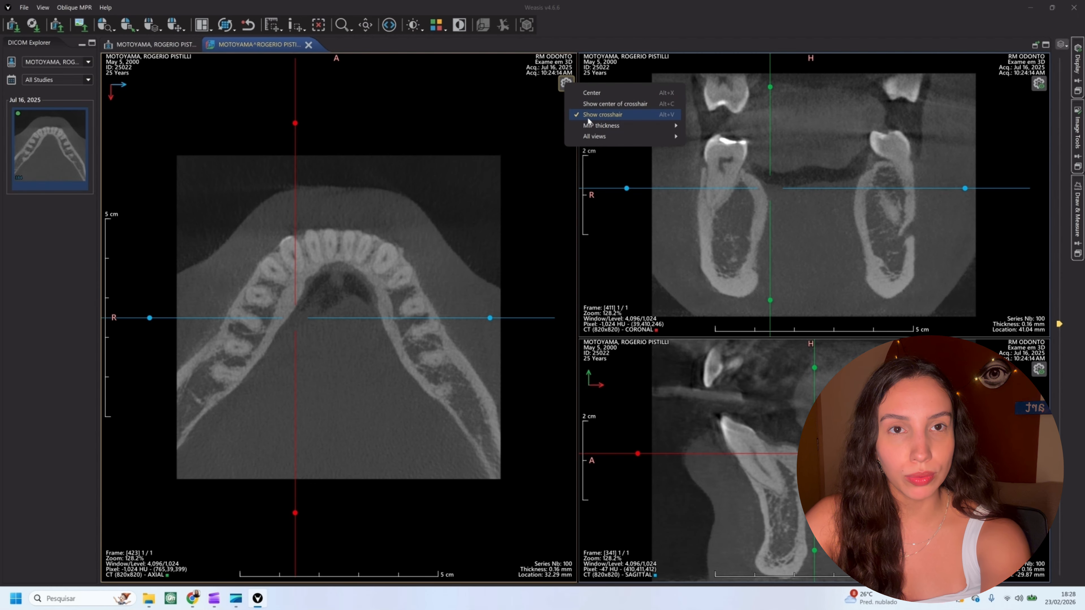
{"action": "left_click", "coordinate": [631, 116]}
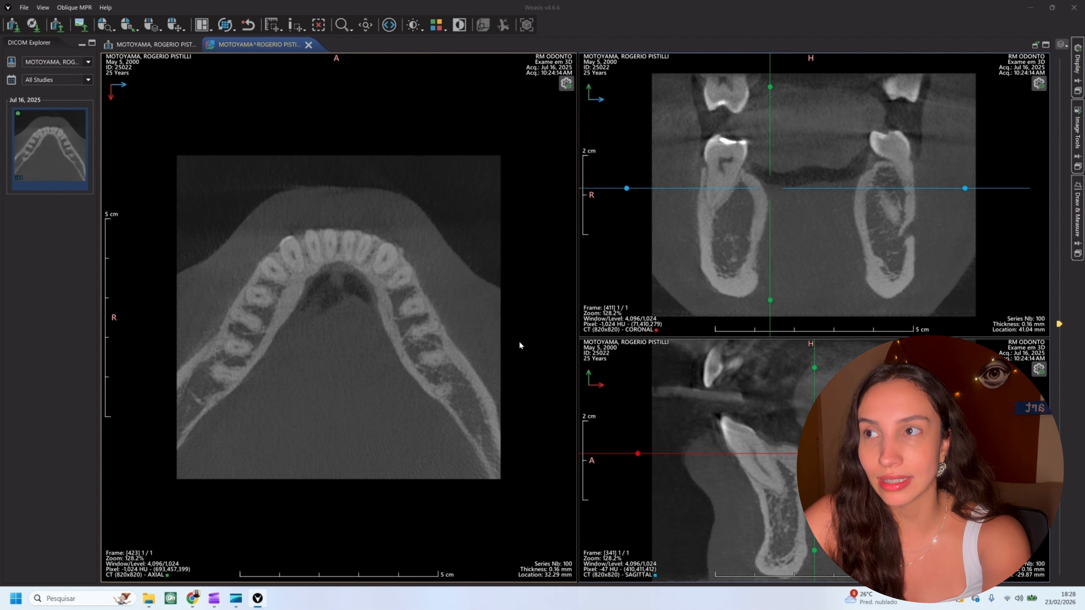
{"action": "left_click", "coordinate": [566, 84]}
{"action": "left_click", "coordinate": [592, 116]}
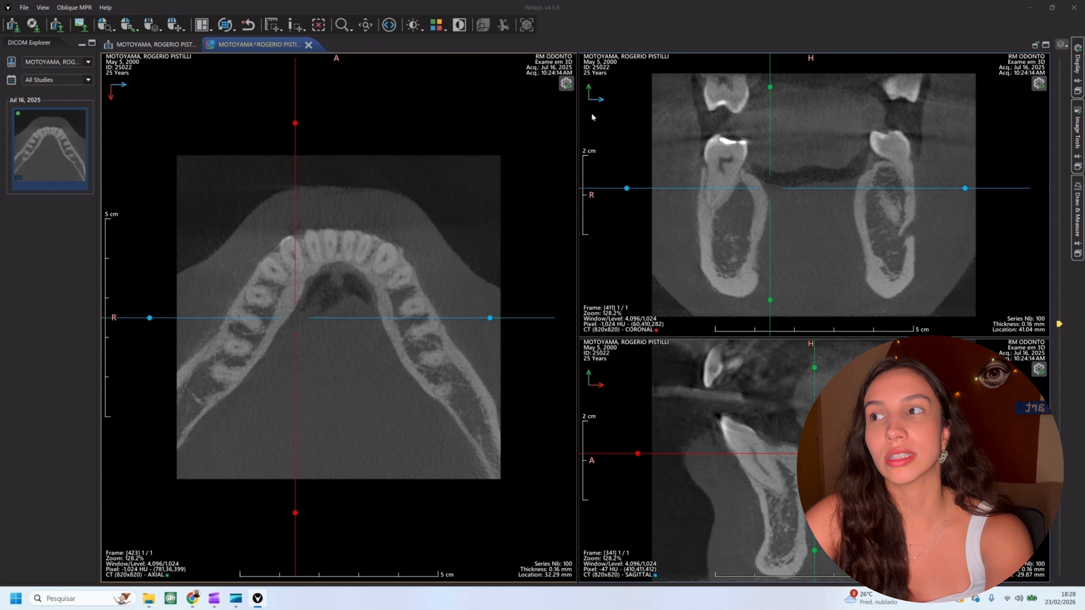
Step: Hide the crosshair in all views and show it again in all of them
{"action": "left_click", "coordinate": [568, 85]}
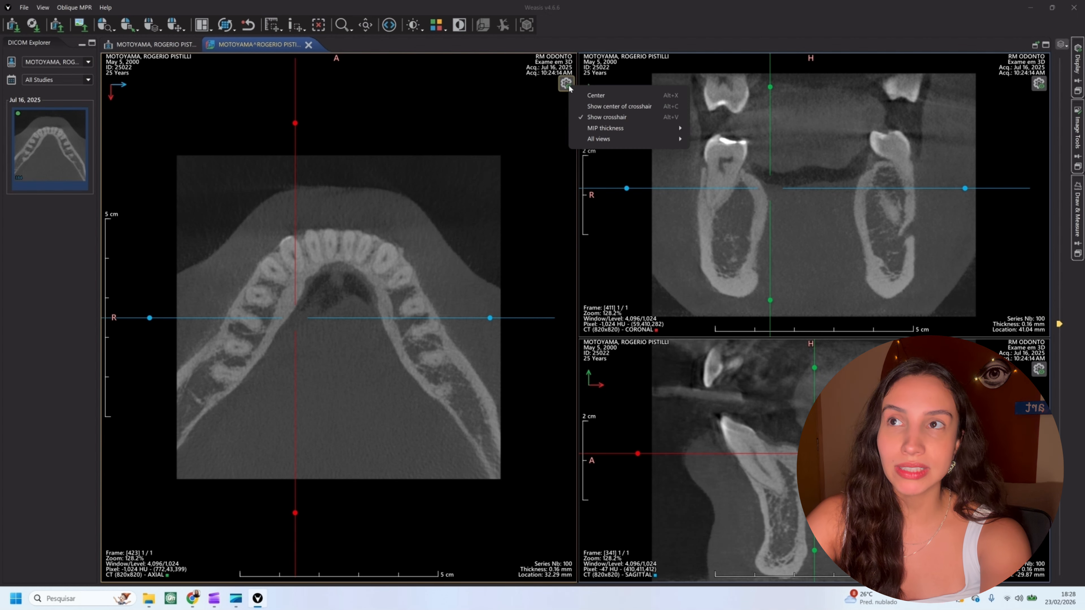
{"action": "mouse_move", "coordinate": [587, 139]}
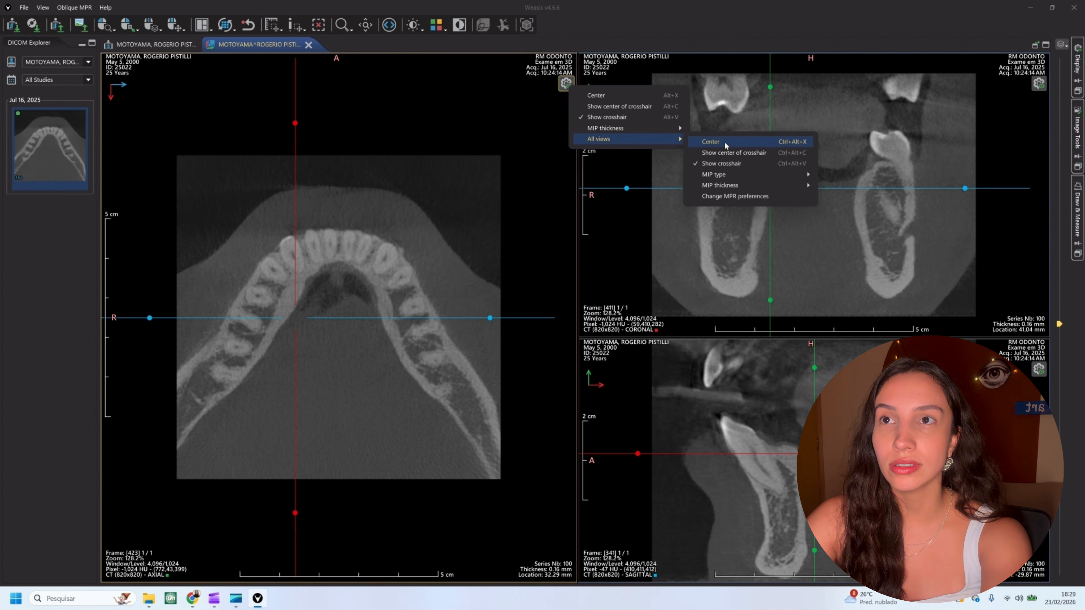
{"action": "left_click", "coordinate": [711, 165]}
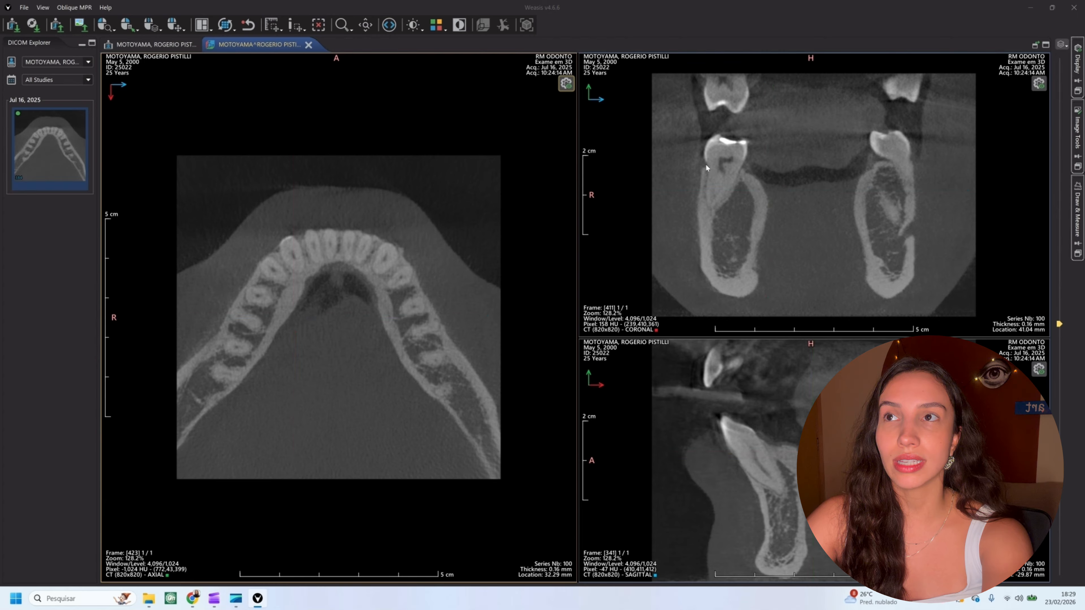
{"action": "left_click", "coordinate": [565, 83]}
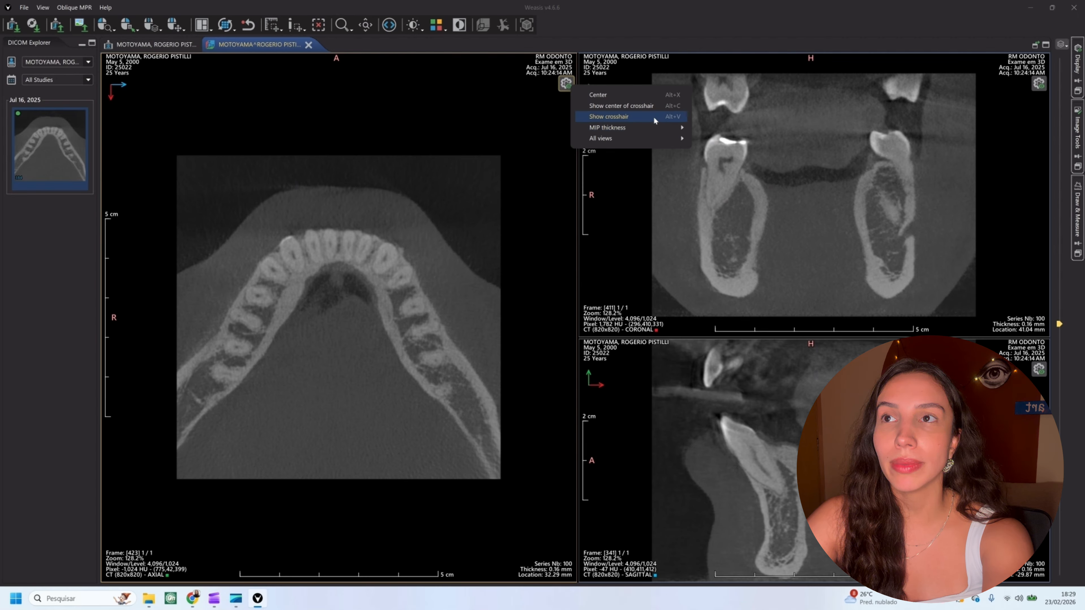
{"action": "mouse_move", "coordinate": [647, 137]}
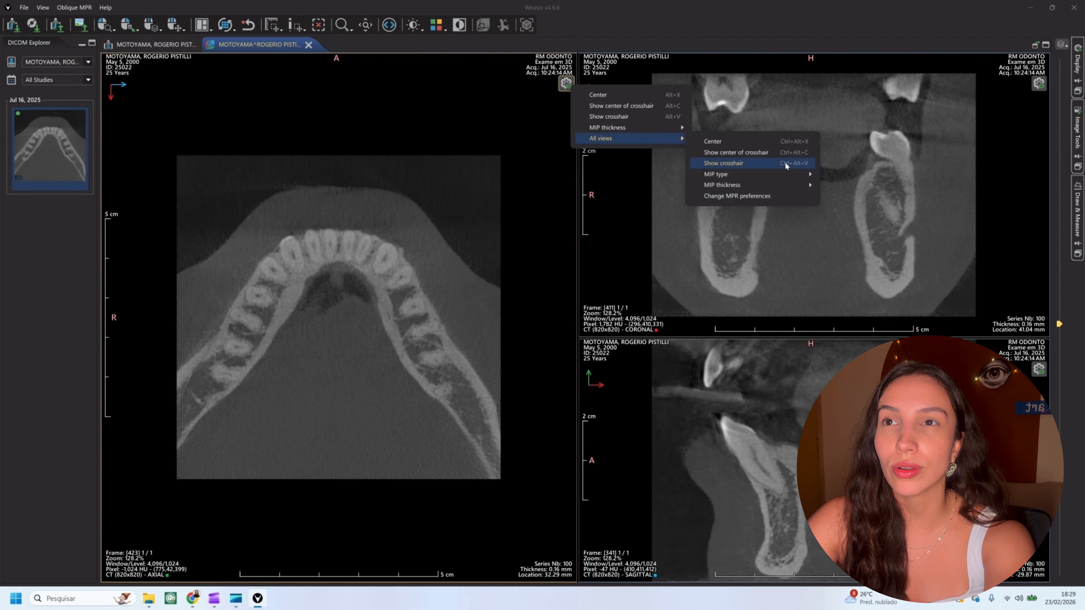
{"action": "left_click", "coordinate": [794, 163]}
Step: Scroll the axial view through distant slices, such as frame 97, and reset the MPR views
{"action": "right_click", "coordinate": [410, 227]}
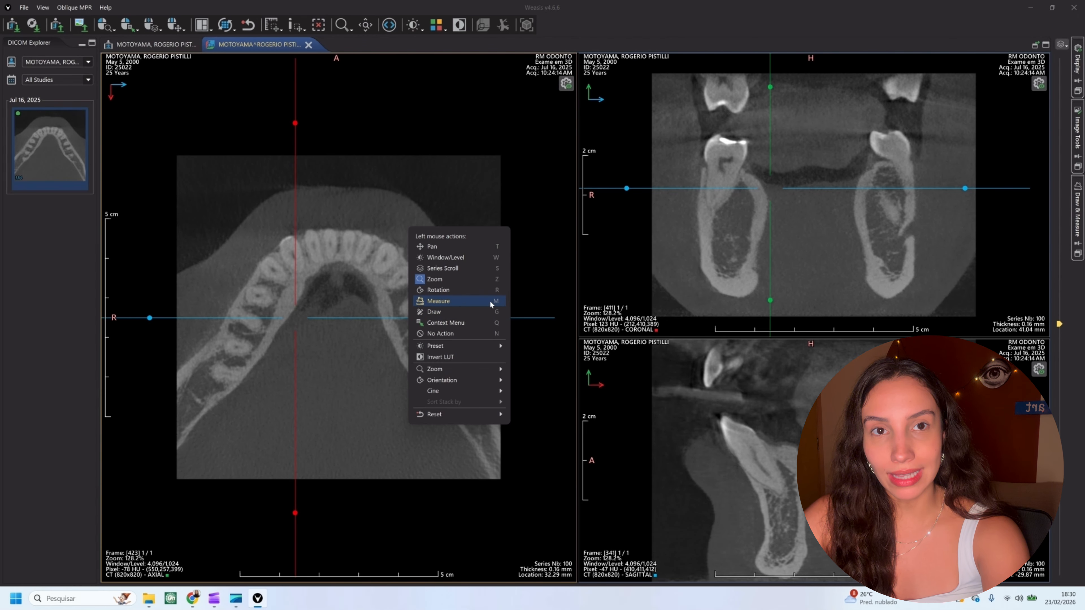
{"action": "left_click", "coordinate": [1063, 121]}
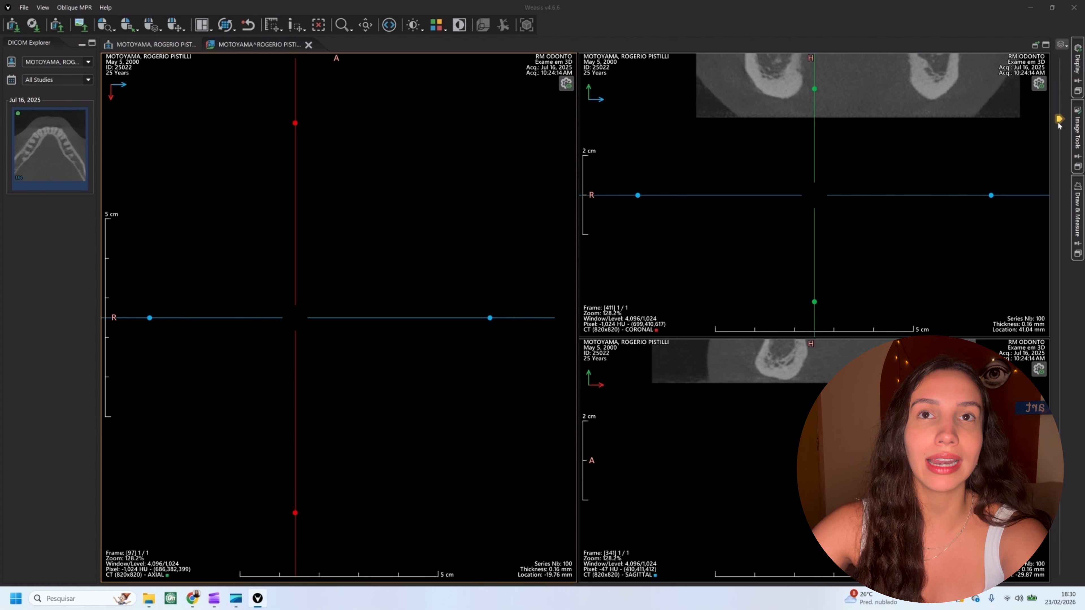
{"action": "mouse_move", "coordinate": [1065, 101]}
{"action": "left_mouse_down"}
{"action": "mouse_move", "coordinate": [1064, 90]}
{"action": "mouse_move", "coordinate": [1062, 137]}
{"action": "left_mouse_up"}
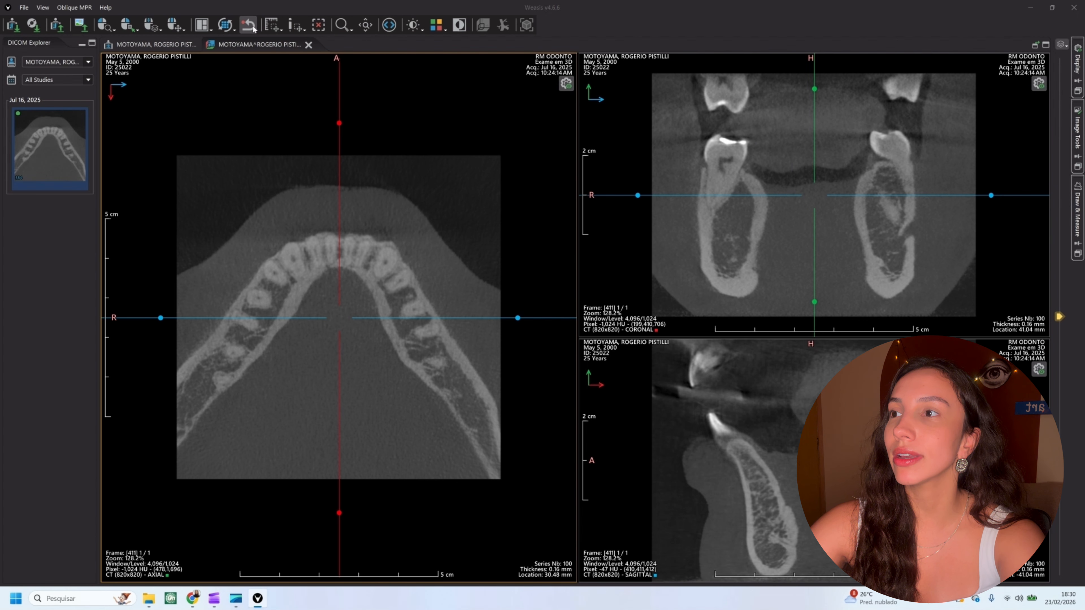
{"action": "left_click", "coordinate": [249, 25]}
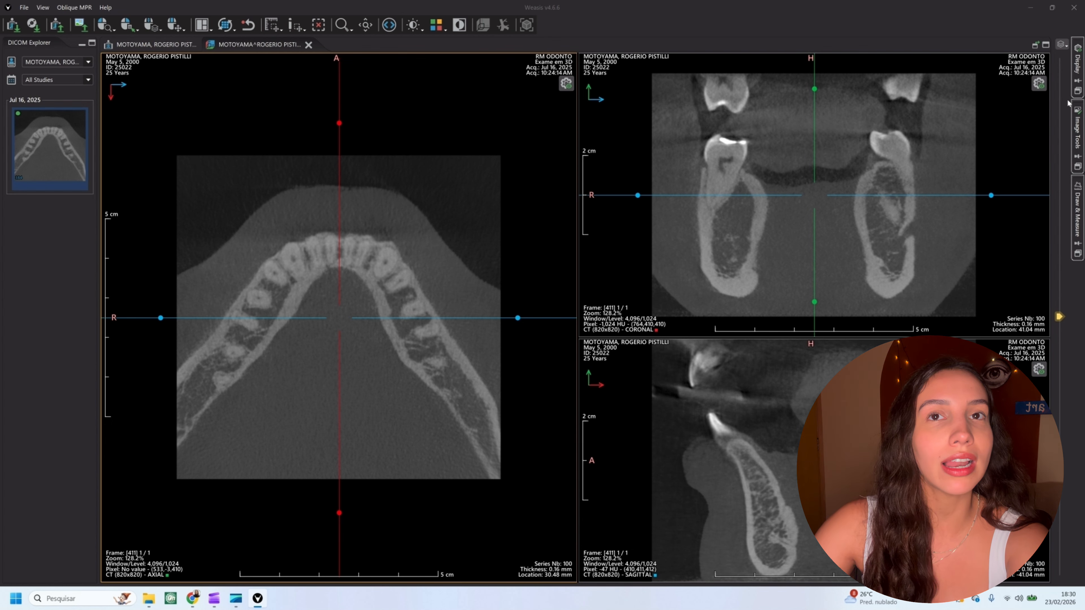
Step: Set the MPR window to about 2,897 and level to 1,124, and apply the Sharpen more (3x3) filter
{"action": "left_click", "coordinate": [1077, 141]}
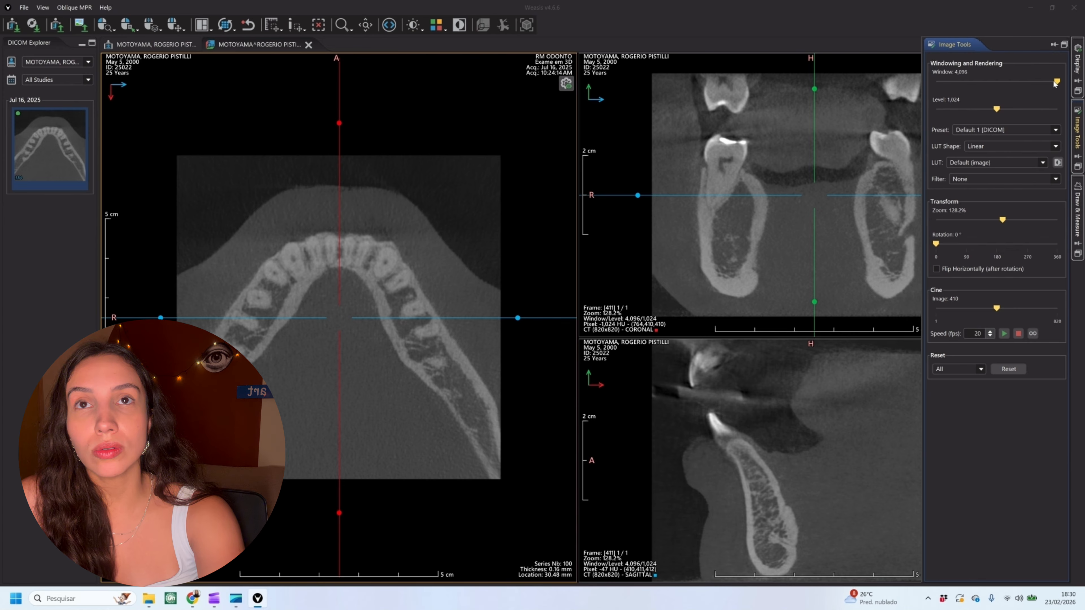
{"action": "left_click_drag", "start_coordinate": [1054, 83], "coordinate": [1020, 82]}
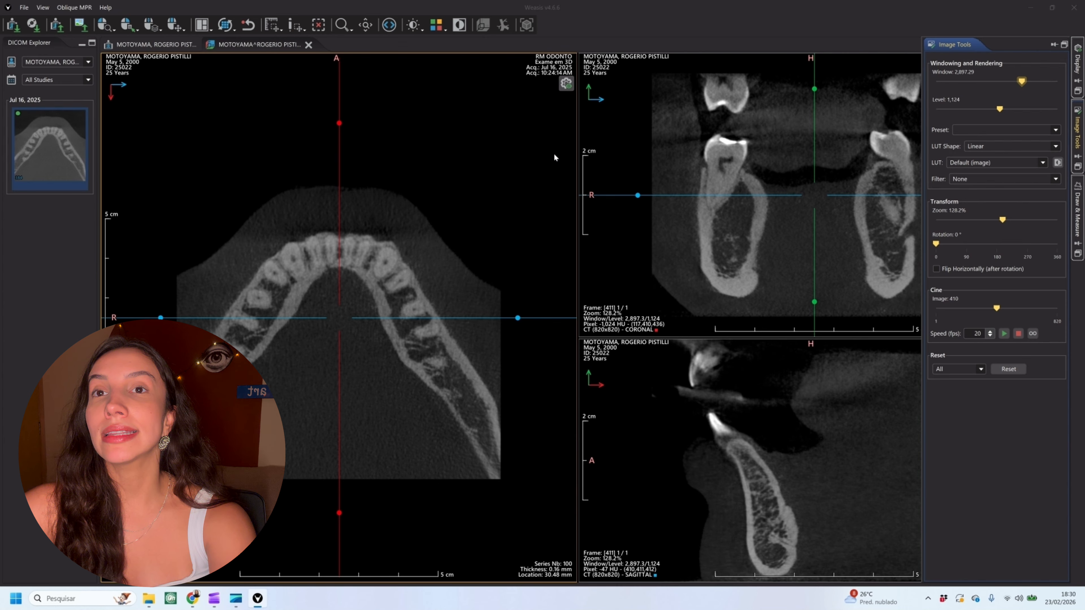
{"action": "left_click", "coordinate": [974, 179]}
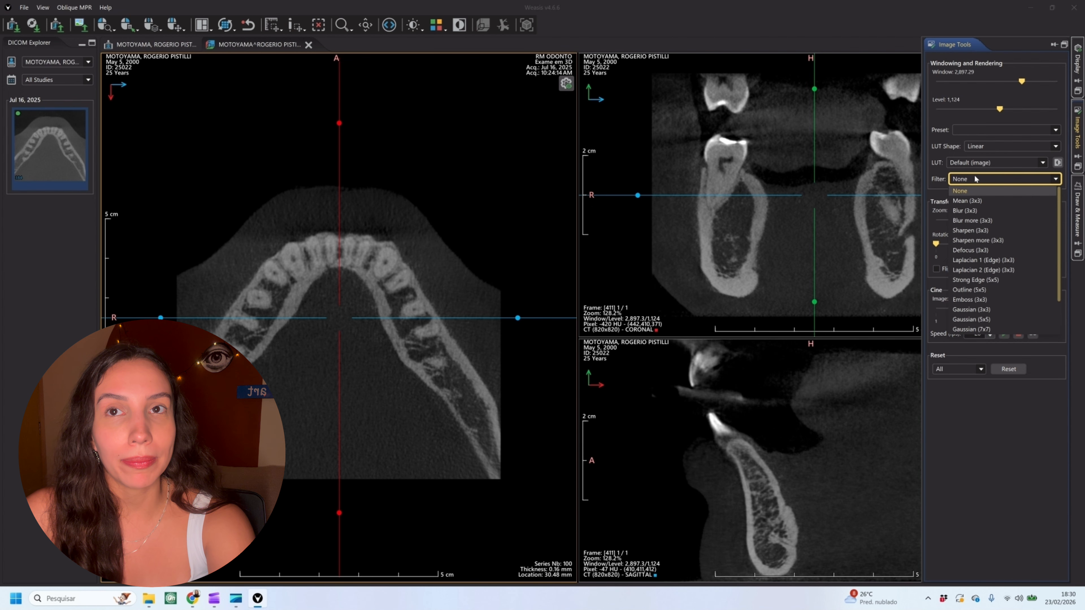
{"action": "left_click", "coordinate": [971, 241]}
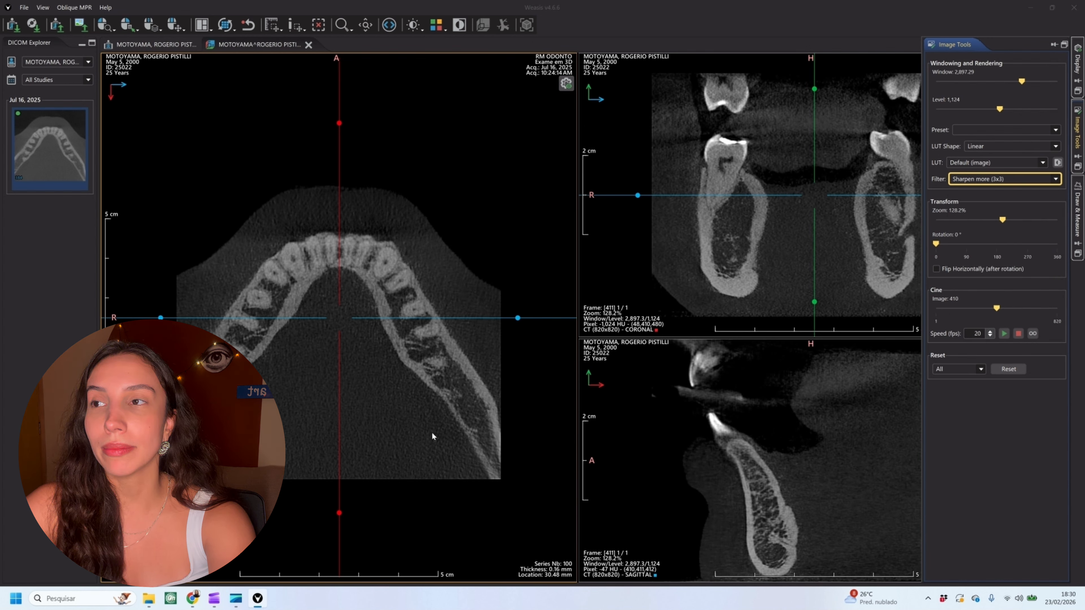
Step: Try the Sharpen (3x3) filter for comparison and set the filter back to None
{"action": "left_click", "coordinate": [982, 180]}
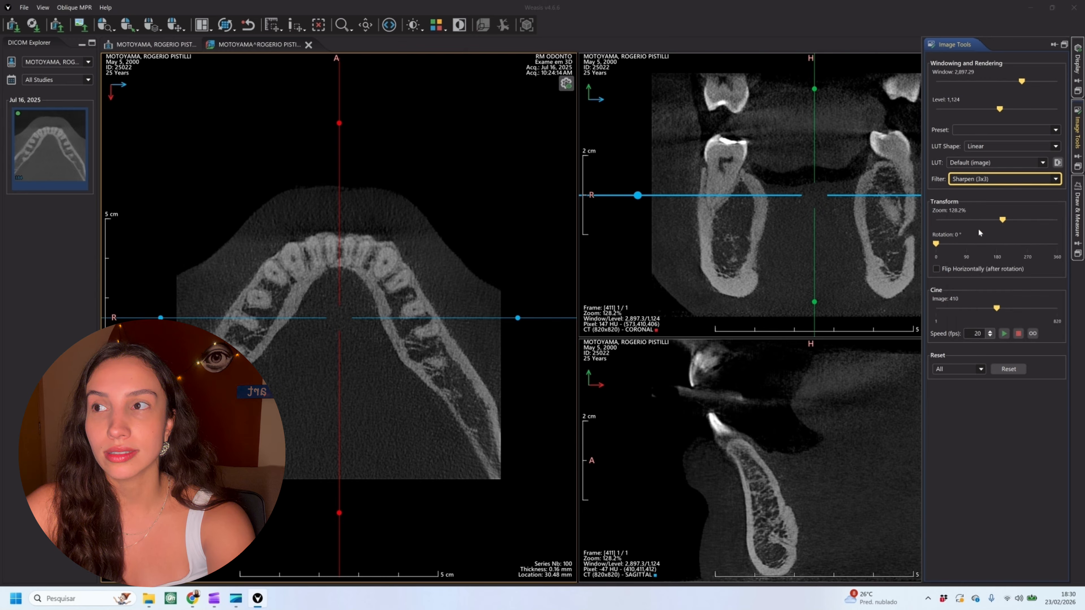
{"action": "left_click", "coordinate": [978, 230]}
{"action": "left_click", "coordinate": [962, 179]}
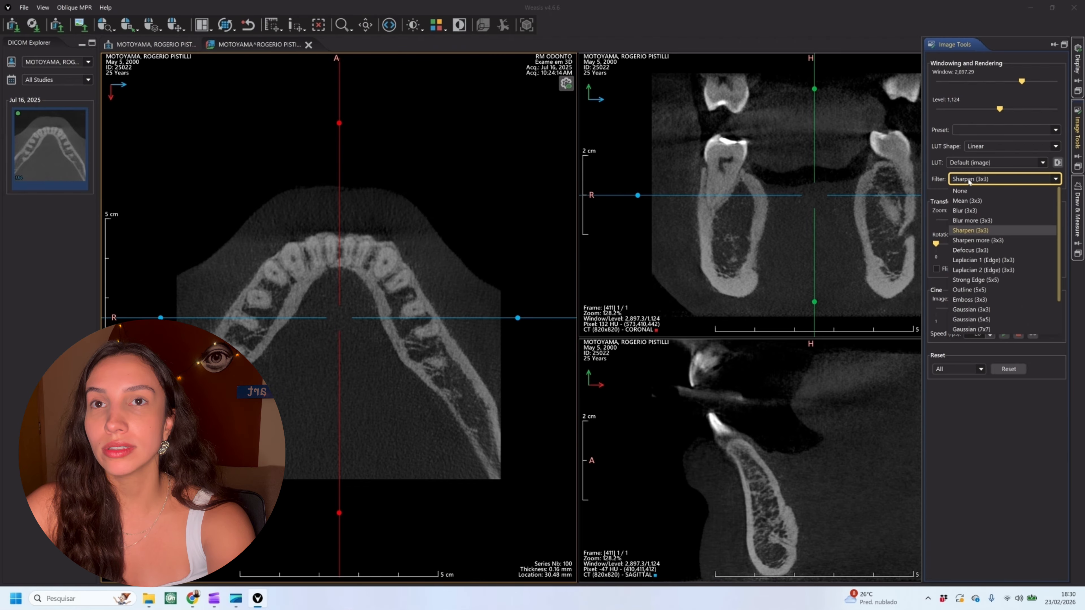
{"action": "left_click", "coordinate": [967, 190]}
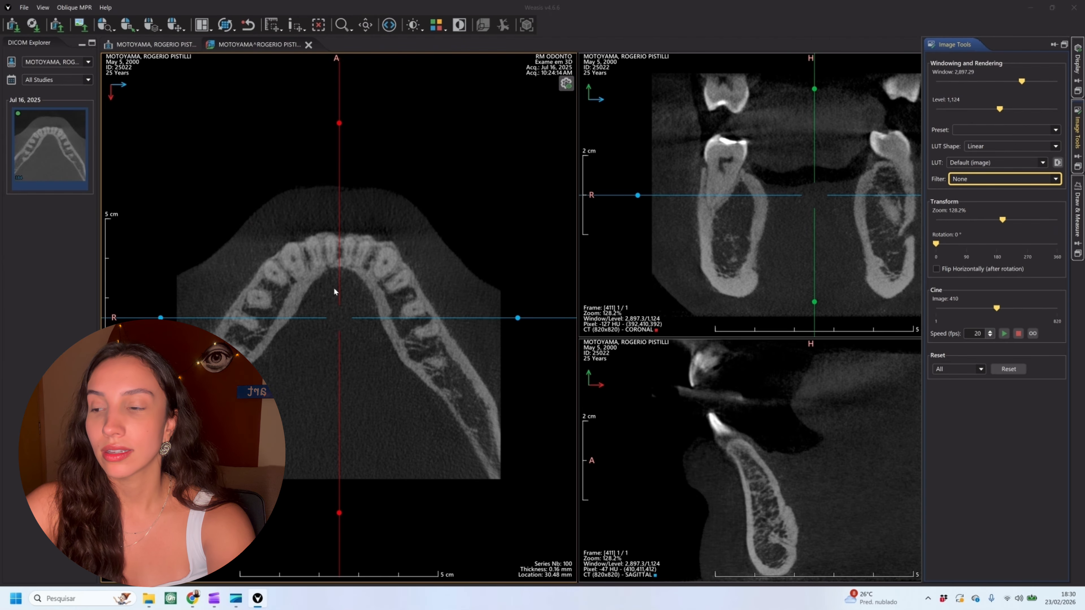
Step: Zoom the MPR views in to 157.7% and apply the Sharpen more (3x3) filter again
{"action": "left_click_drag", "start_coordinate": [370, 290], "coordinate": [371, 404]}
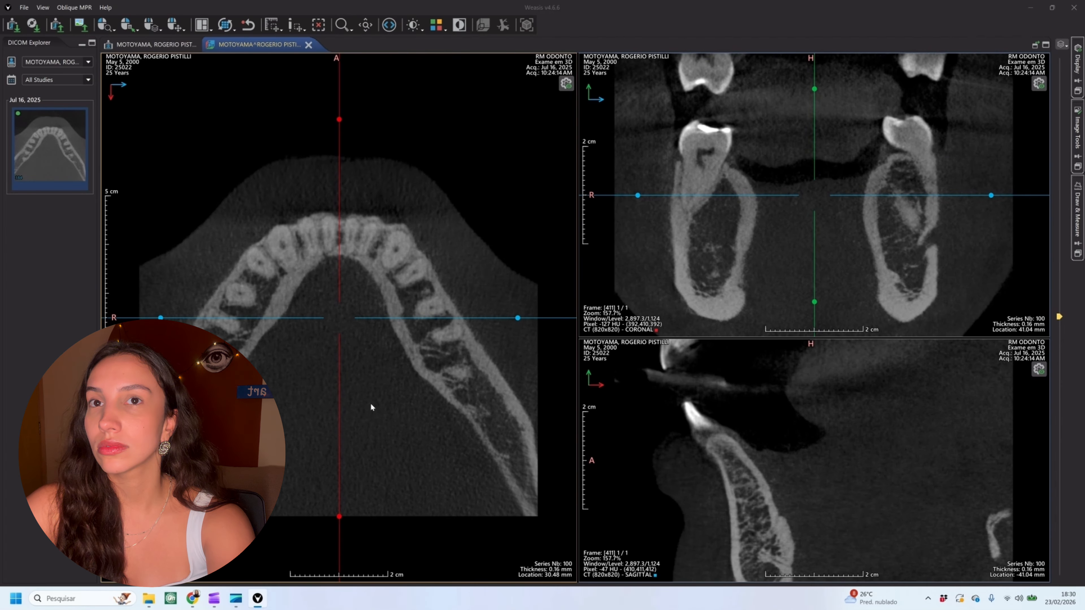
{"action": "left_click", "coordinate": [1081, 132]}
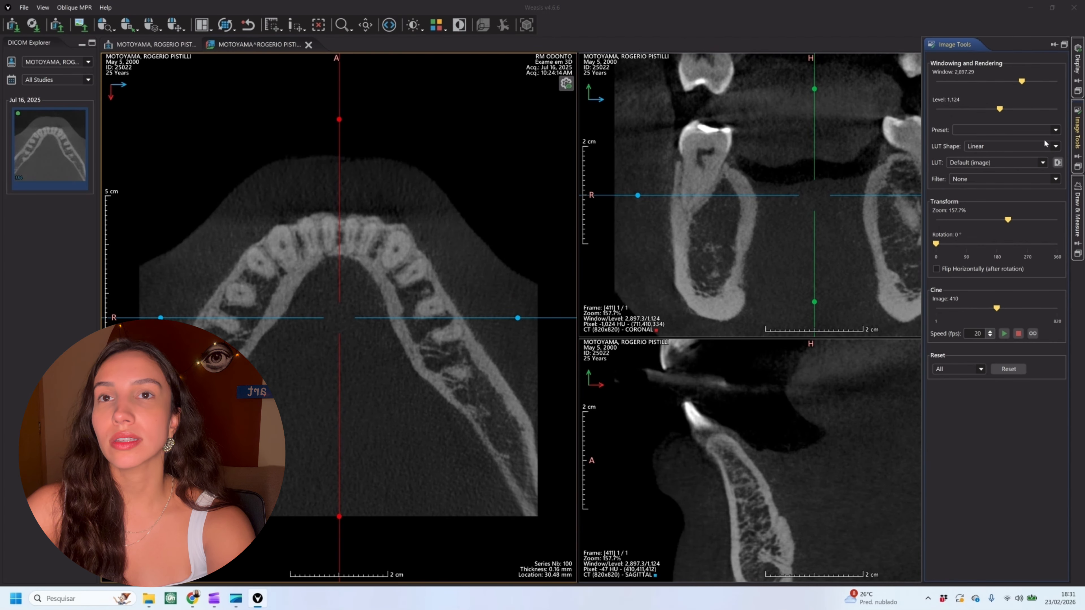
{"action": "left_click", "coordinate": [974, 179]}
{"action": "left_click", "coordinate": [974, 240]}
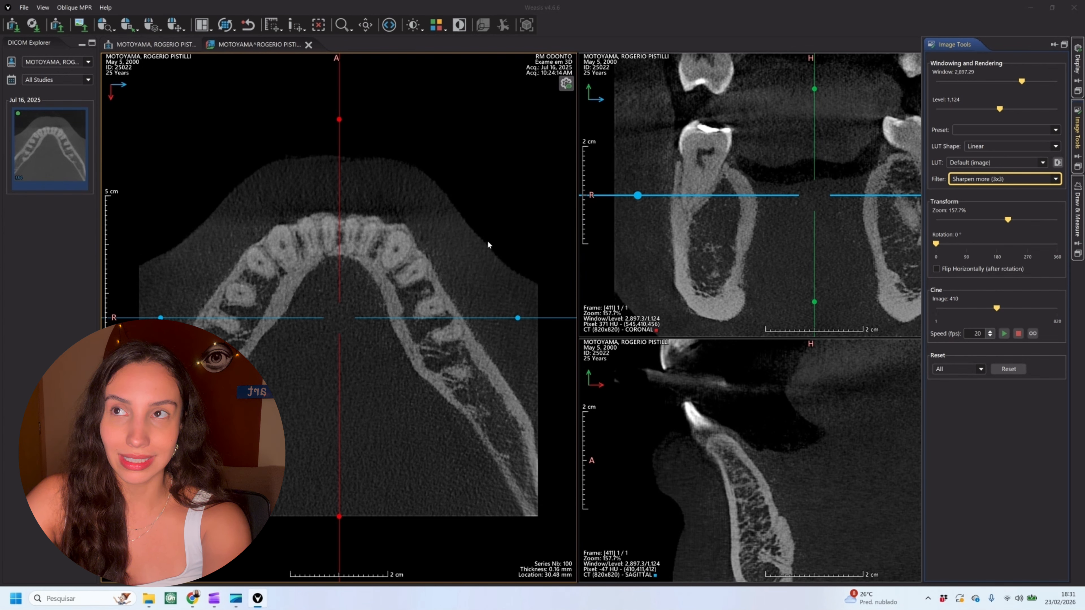
Step: Set the axial view's MIP thickness to 2 (0.8 mm)
{"action": "left_click", "coordinate": [566, 85]}
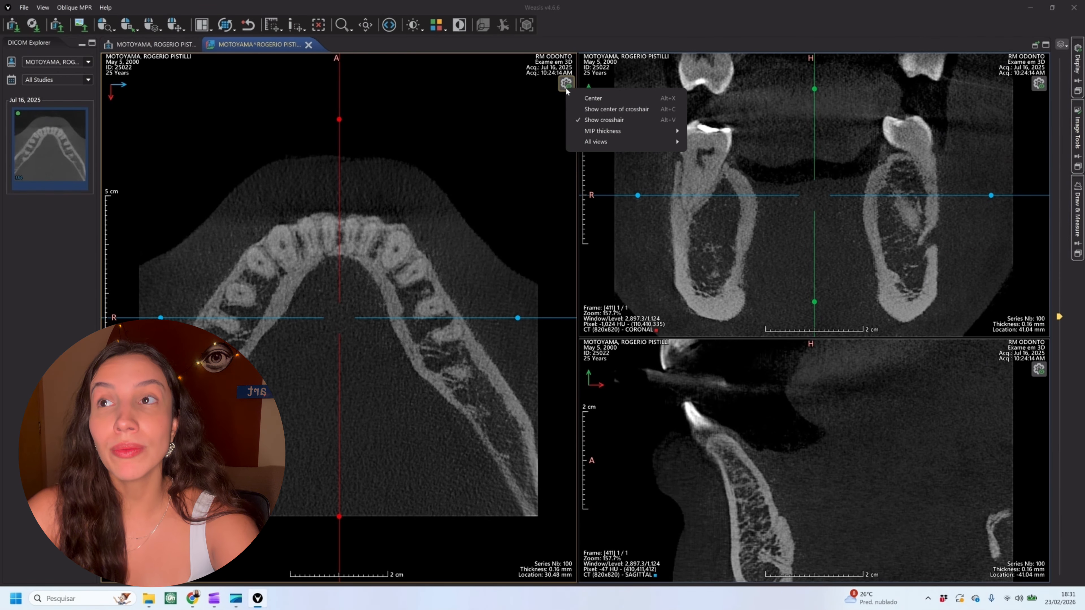
{"action": "left_click", "coordinate": [523, 140]}
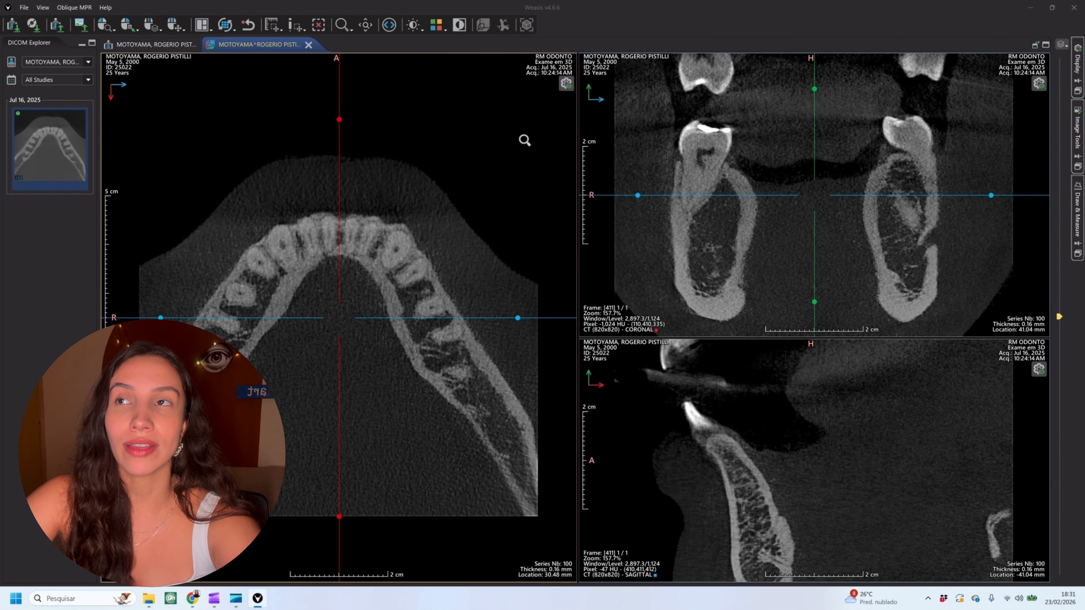
{"action": "left_click", "coordinate": [565, 84]}
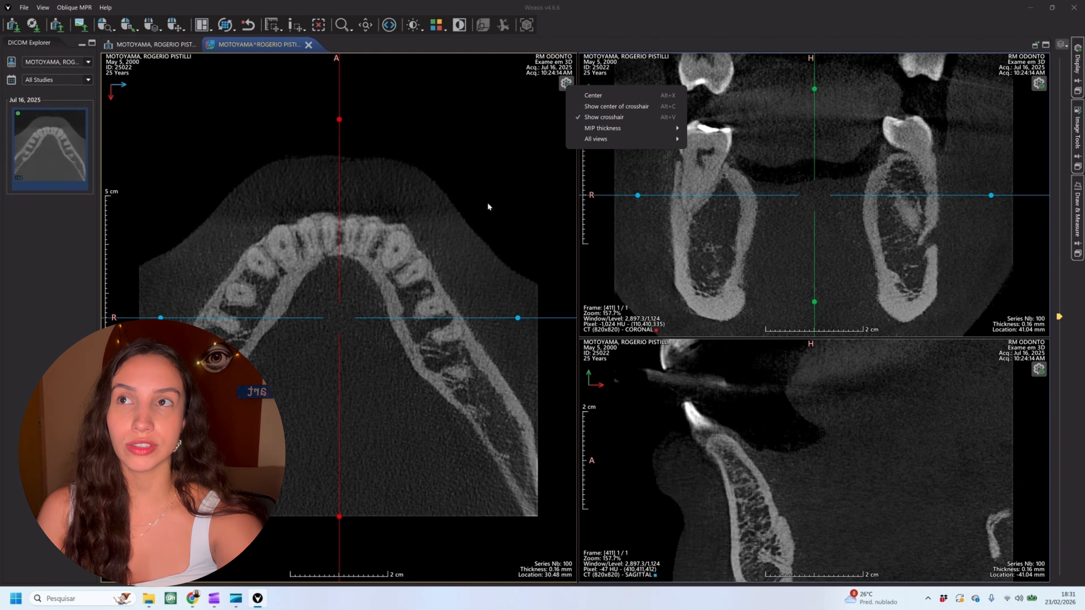
{"action": "left_click", "coordinate": [512, 170]}
{"action": "left_click", "coordinate": [566, 84]}
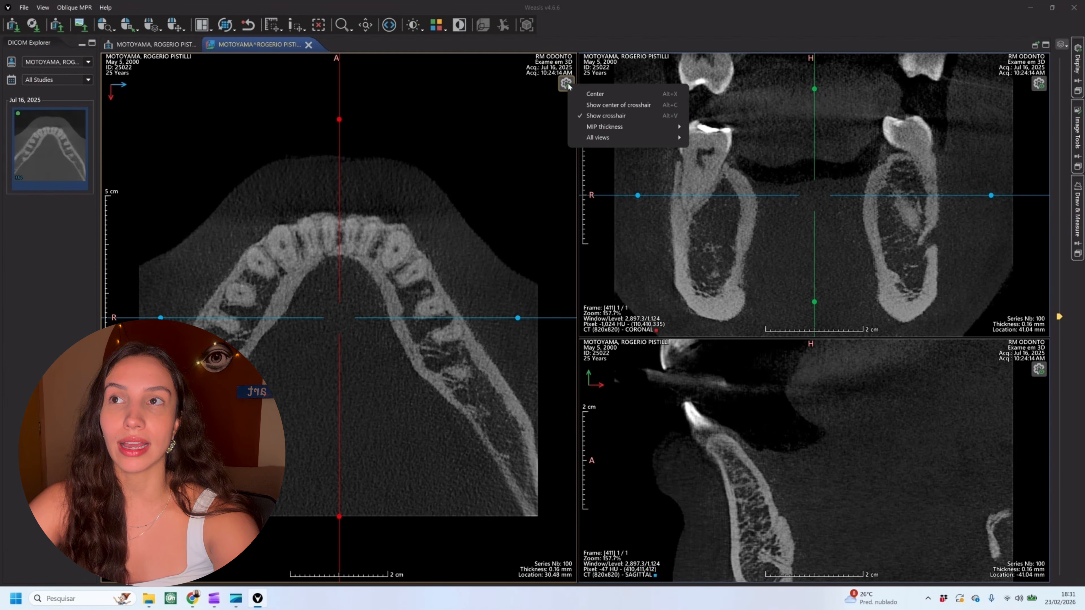
{"action": "mouse_move", "coordinate": [602, 128]}
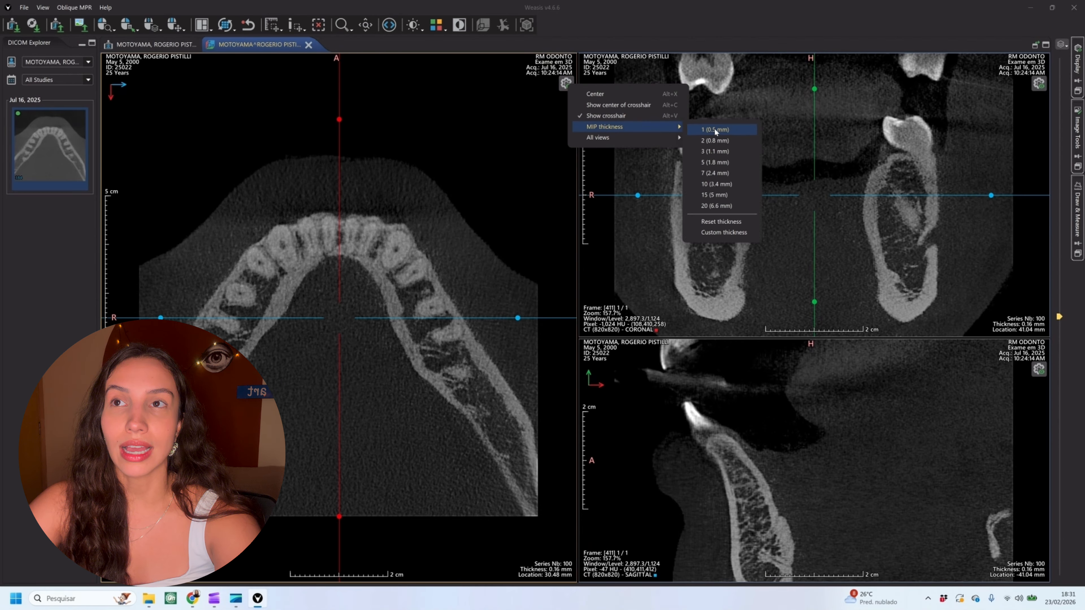
{"action": "left_click", "coordinate": [742, 141]}
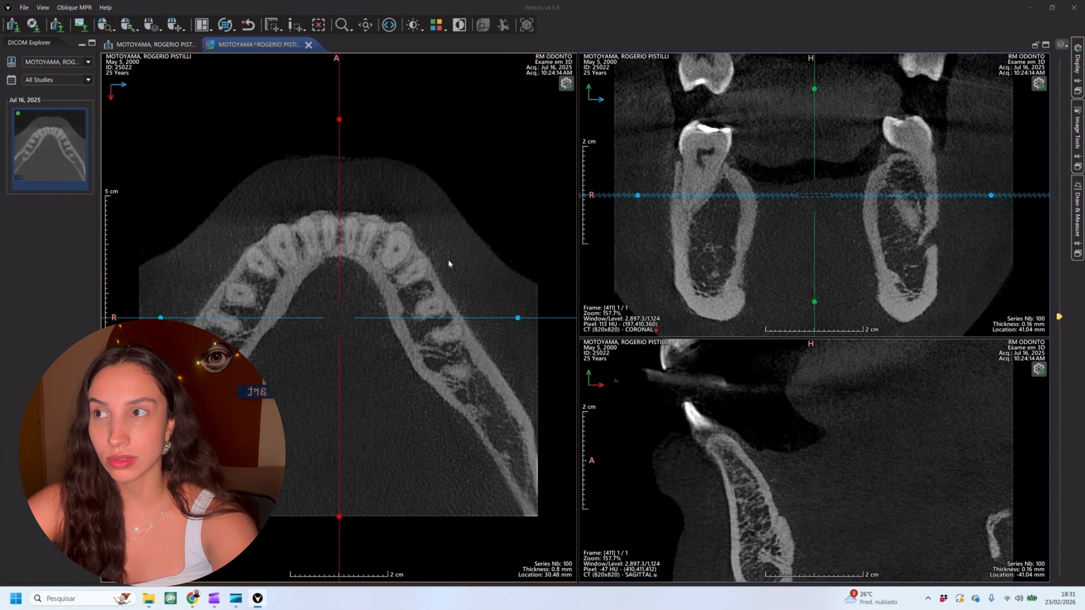
Step: Try a MIP thickness of 15 (5 mm) in the axial view
{"action": "left_click", "coordinate": [566, 83]}
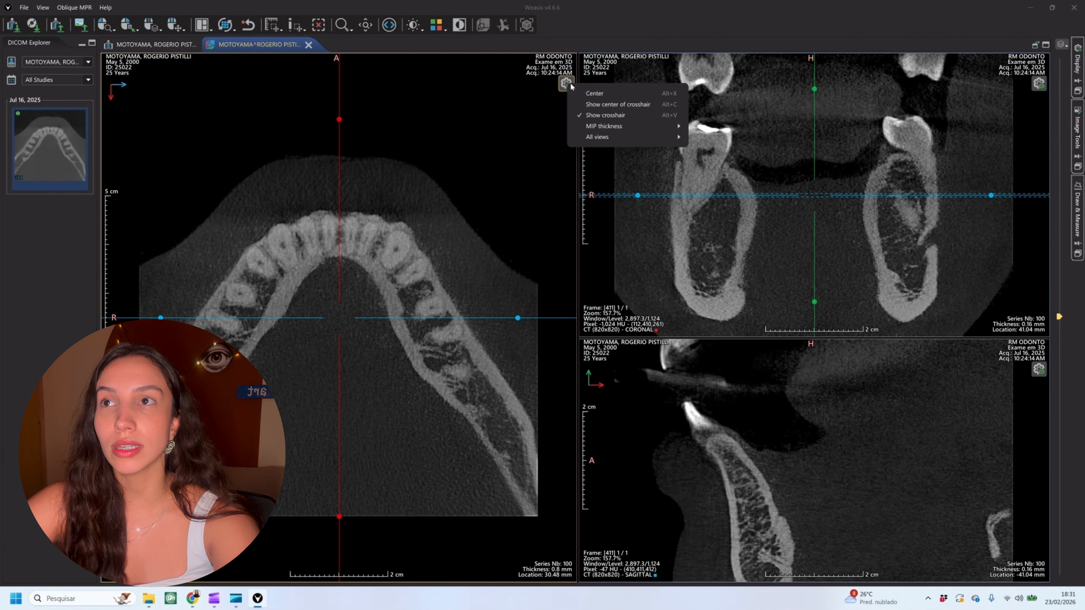
{"action": "mouse_move", "coordinate": [646, 128]}
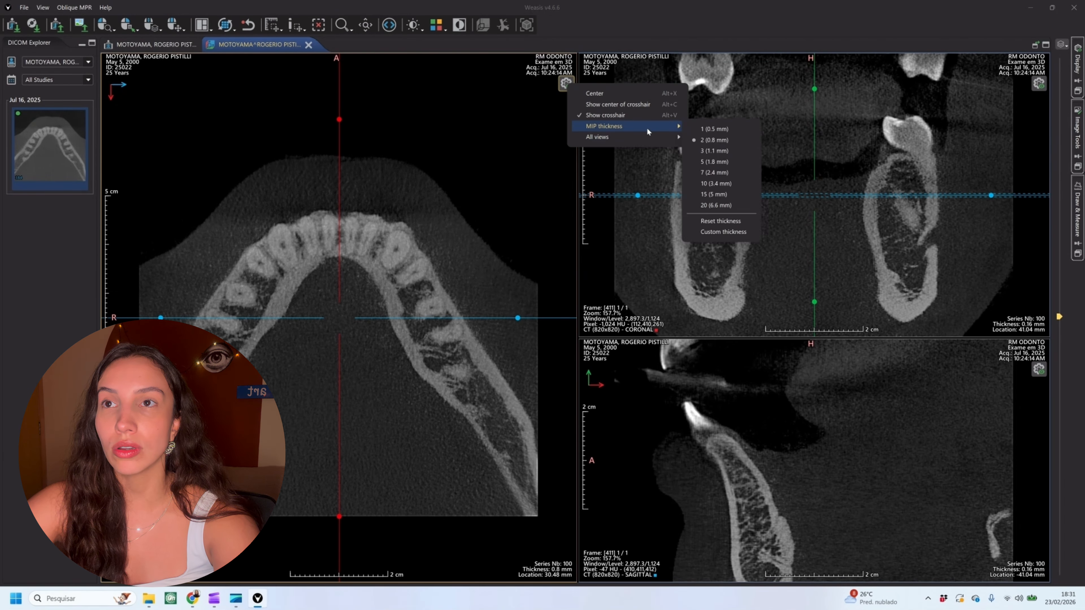
{"action": "left_click", "coordinate": [722, 194]}
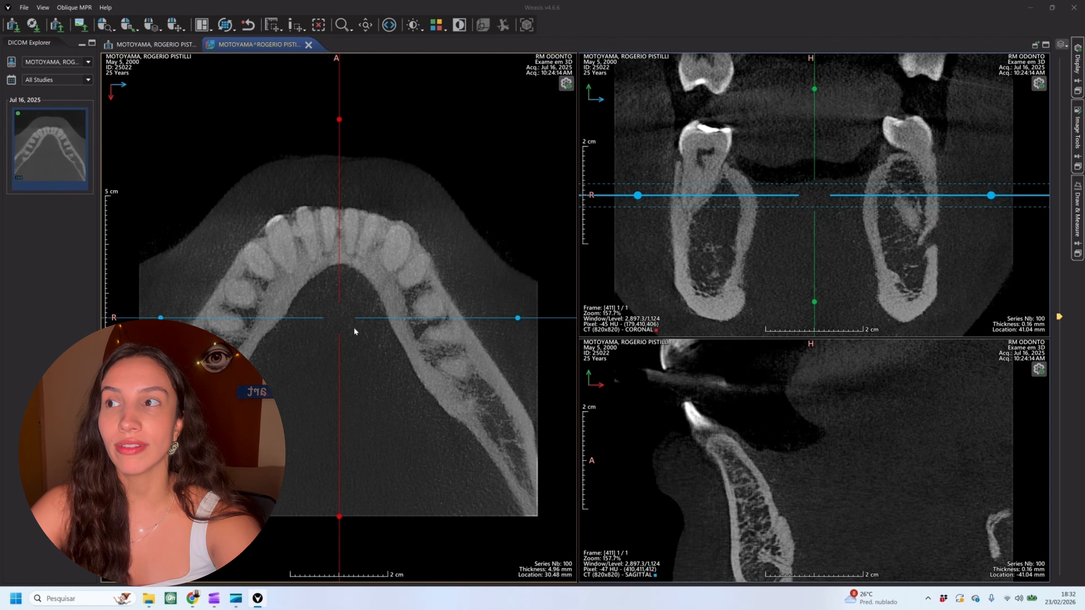
Step: Move the axial crosshair center toward the anterior teeth and tilt the axial plane line slightly in the coronal view
{"action": "left_click_drag", "start_coordinate": [339, 319], "coordinate": [420, 233]}
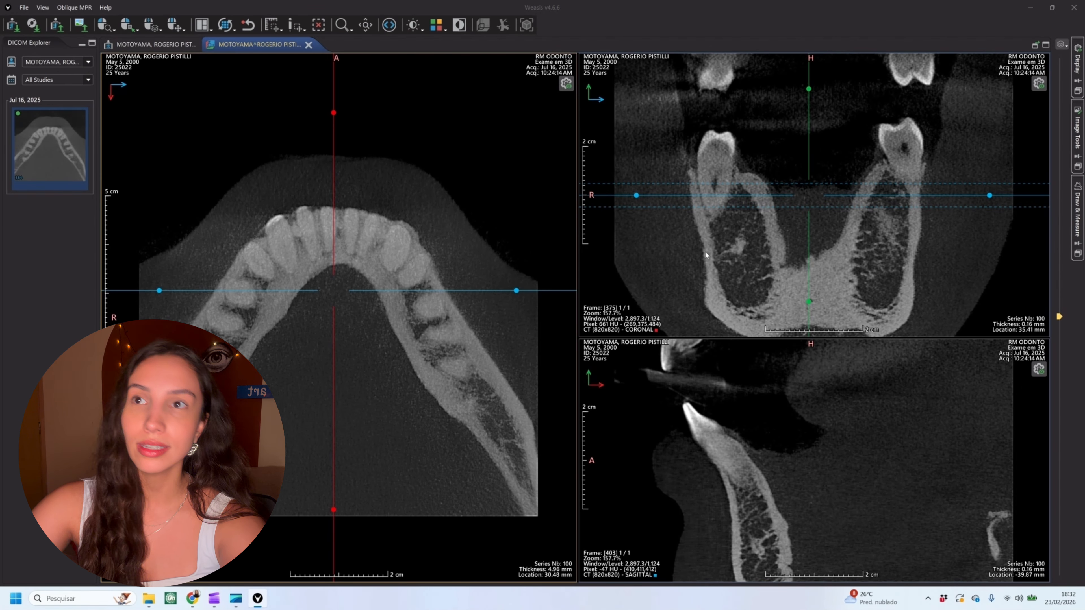
{"action": "left_click_drag", "start_coordinate": [637, 195], "coordinate": [637, 191]}
{"action": "left_click_drag", "start_coordinate": [804, 199], "coordinate": [804, 197]}
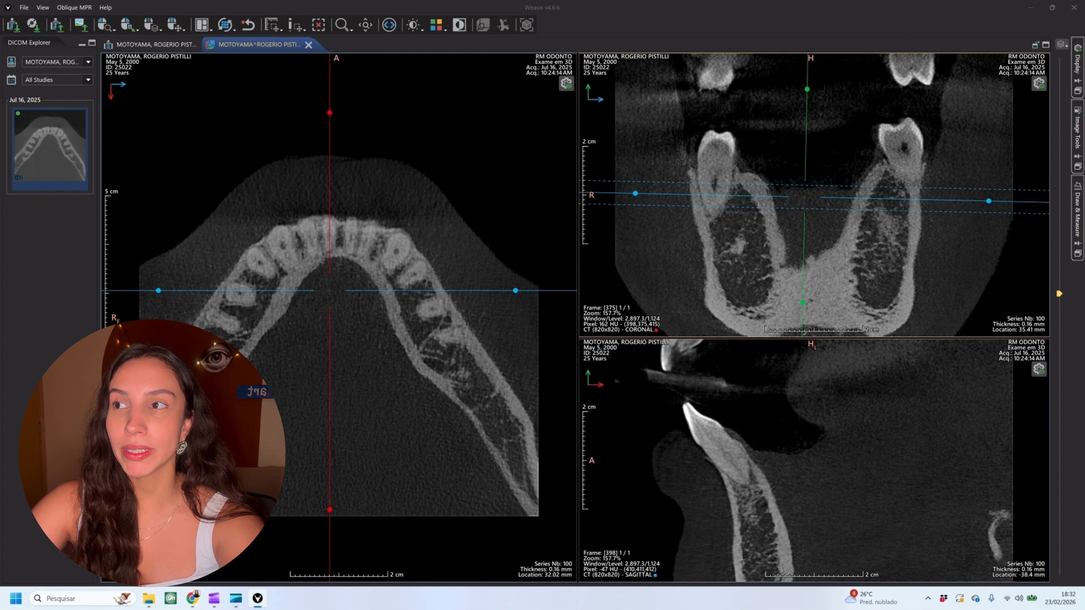
Step: Reduce the axial view's MIP thickness to 3 (1.1 mm) and then to 2 (0.8 mm)
{"action": "left_click", "coordinate": [566, 83]}
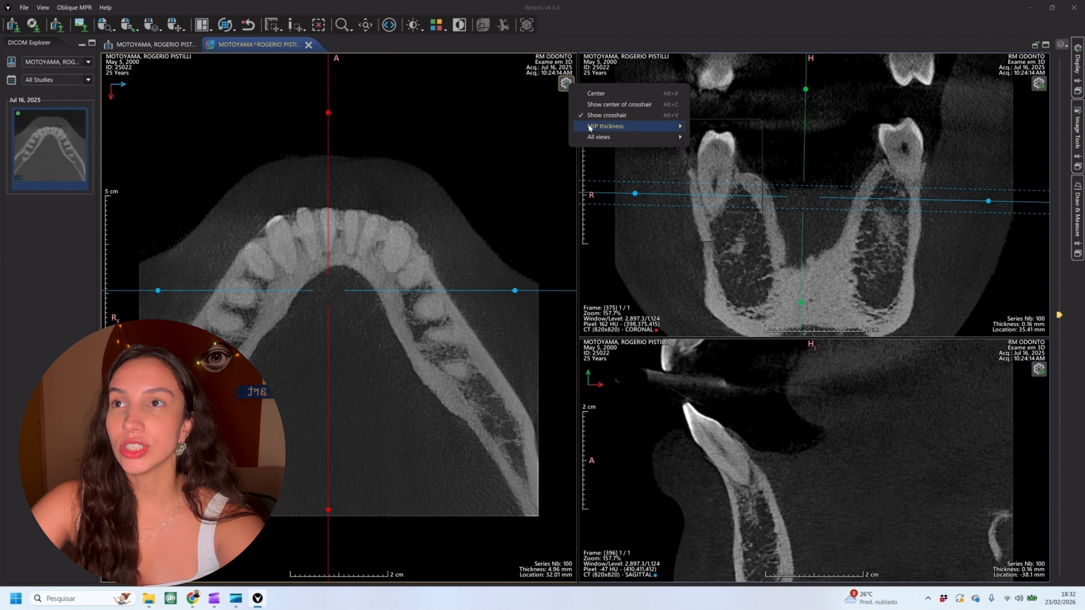
{"action": "mouse_move", "coordinate": [594, 129]}
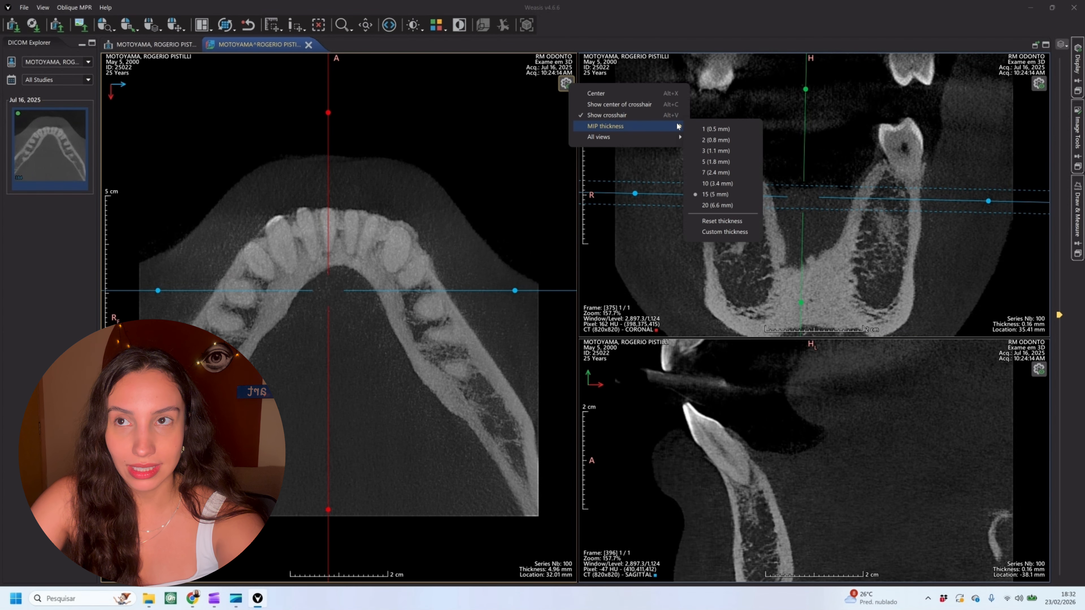
{"action": "left_click", "coordinate": [726, 151]}
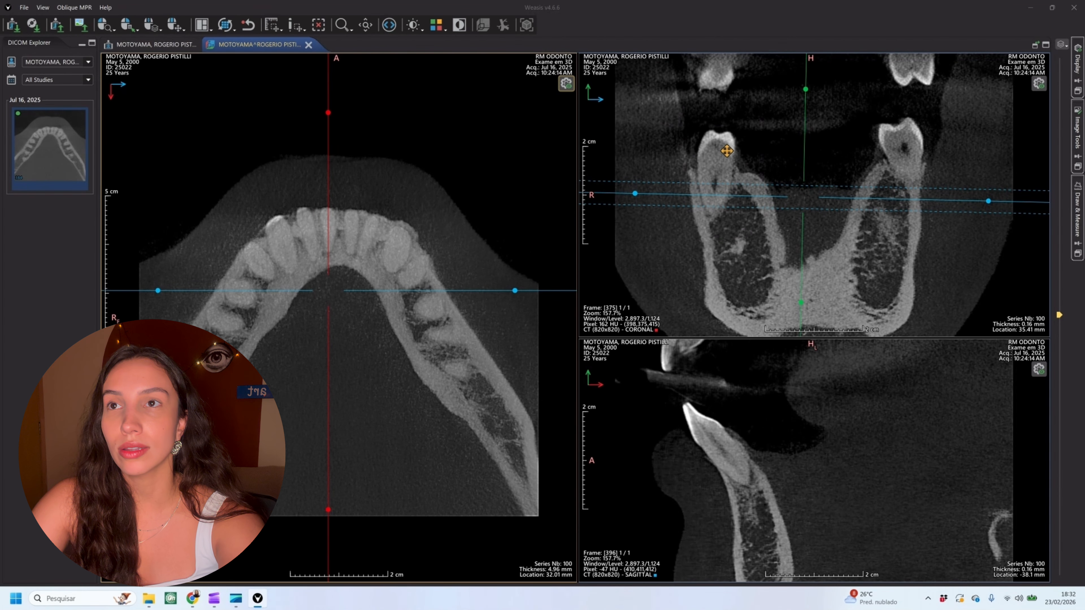
{"action": "left_click", "coordinate": [566, 83]}
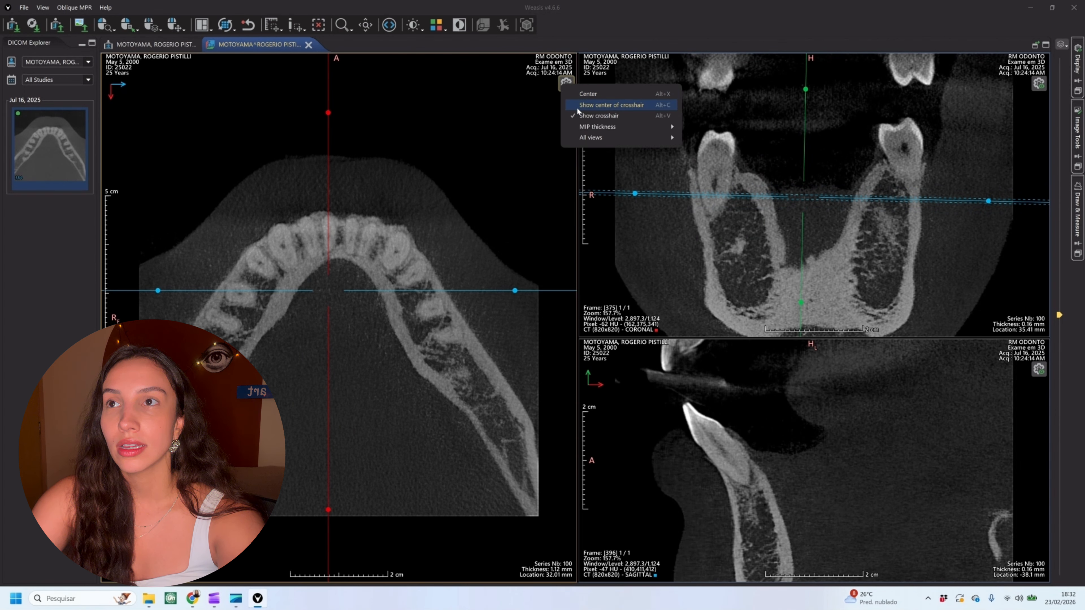
{"action": "mouse_move", "coordinate": [606, 115]}
{"action": "left_click", "coordinate": [724, 140]}
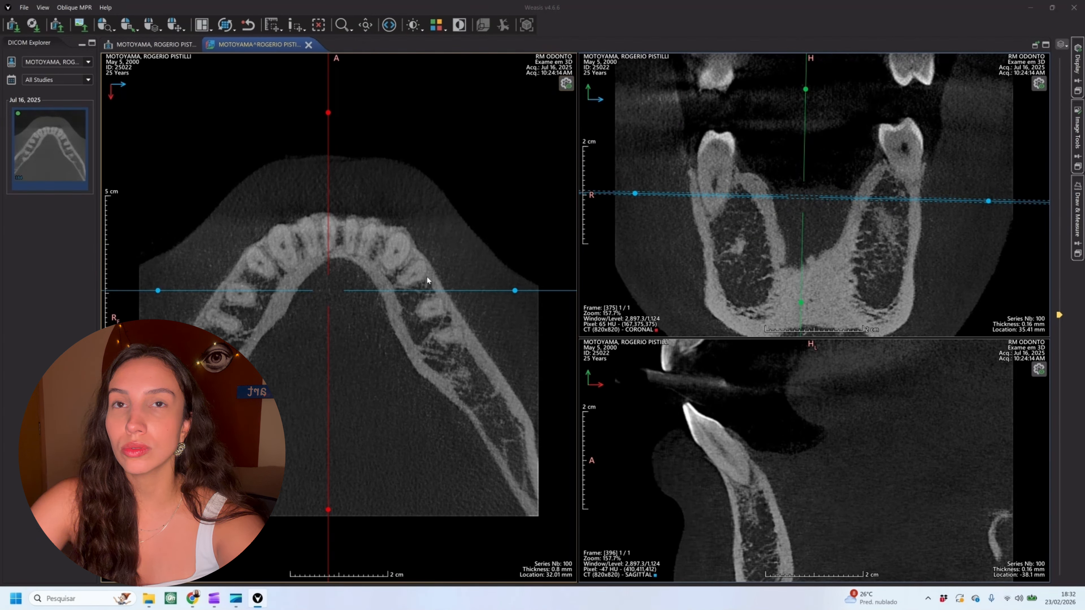
Step: Compare the Sharpen (3x3) filter with Sharpen more (3x3), and keep Sharpen more (3x3)
{"action": "left_click", "coordinate": [1077, 128]}
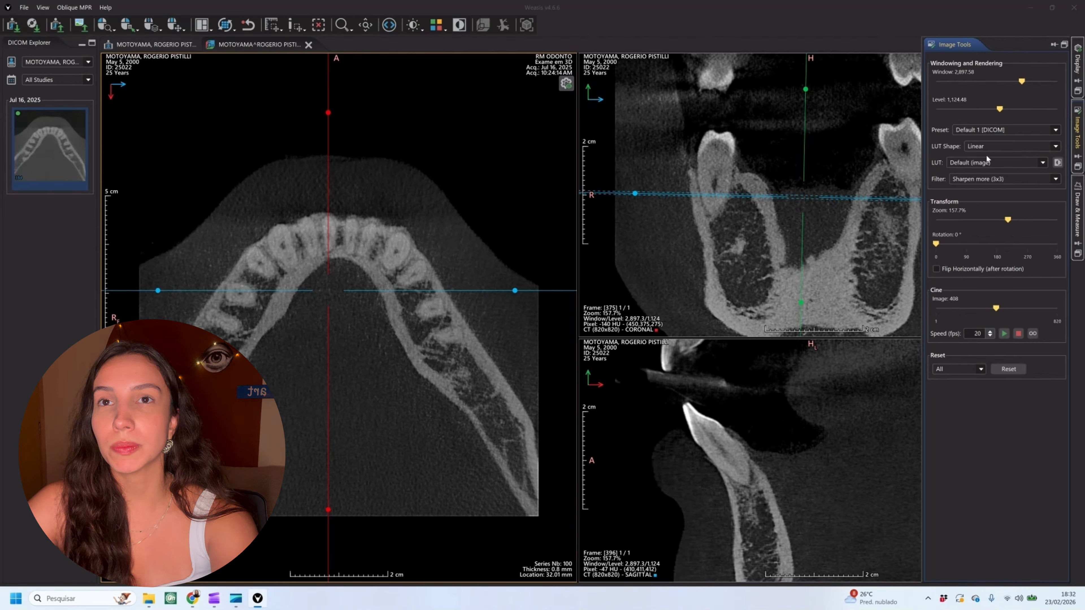
{"action": "left_click", "coordinate": [968, 179]}
{"action": "left_click", "coordinate": [959, 227]}
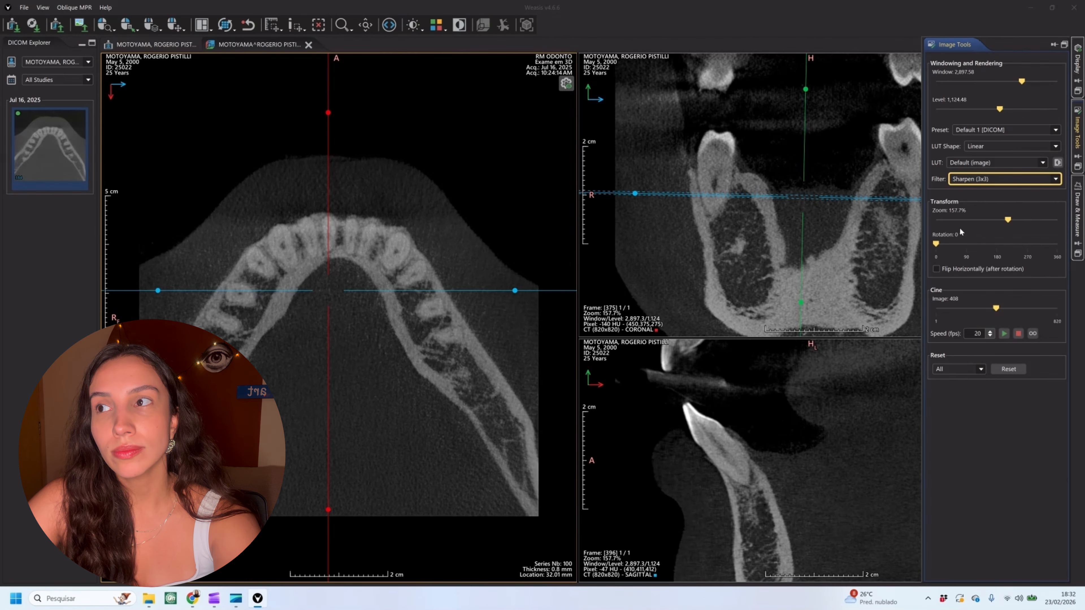
{"action": "left_click", "coordinate": [970, 180]}
{"action": "left_click", "coordinate": [965, 241]}
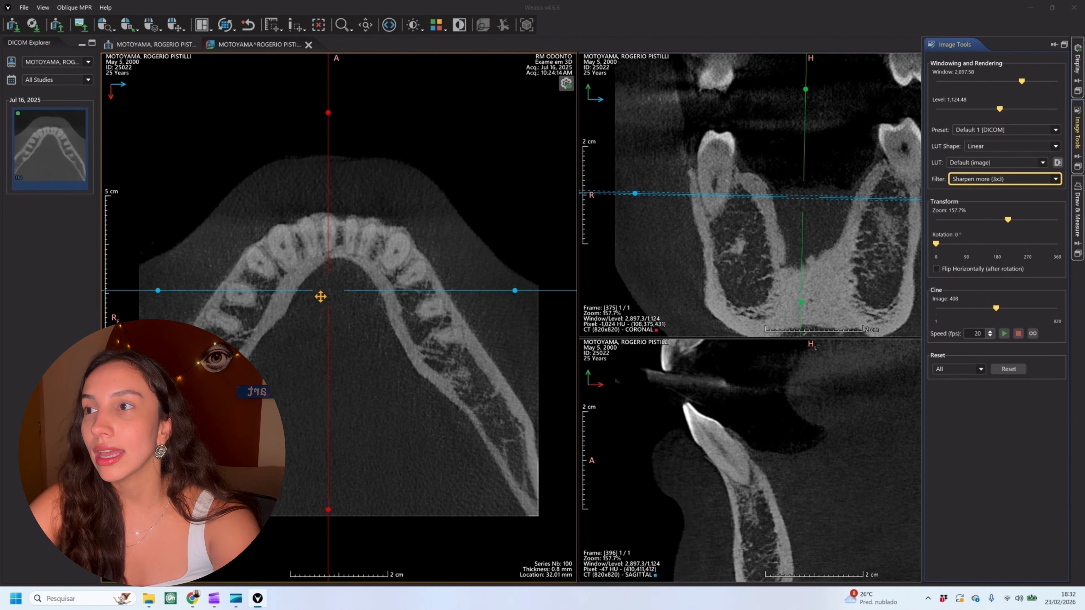
Step: Center the axial crosshair on a posterior tooth on the patient's right side and rotate it to follow the dental arch
{"action": "left_click_drag", "start_coordinate": [322, 295], "coordinate": [240, 295]}
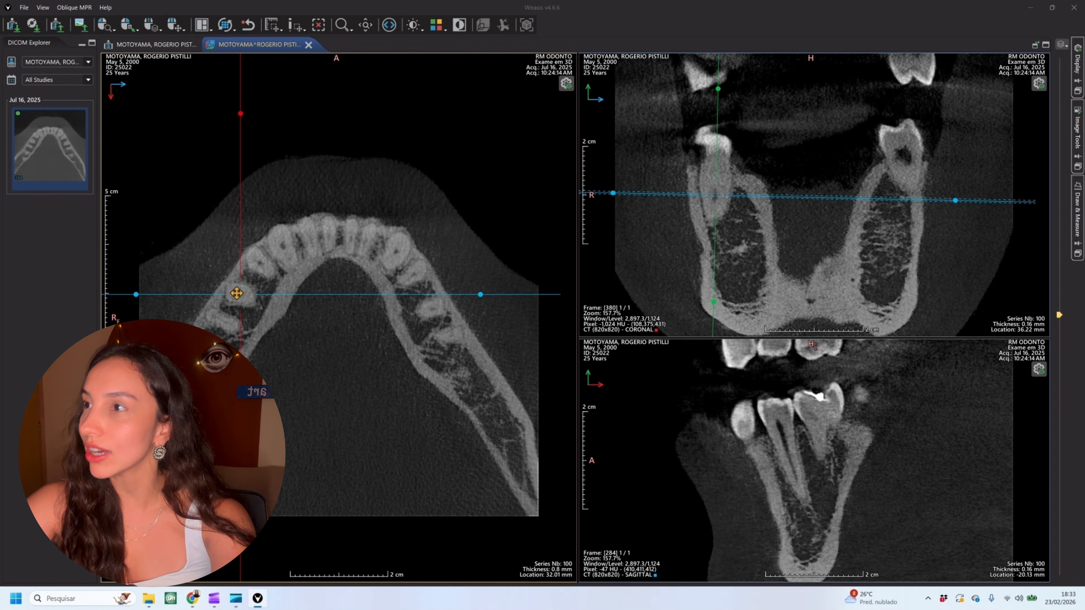
{"action": "left_click_drag", "start_coordinate": [480, 294], "coordinate": [312, 140]}
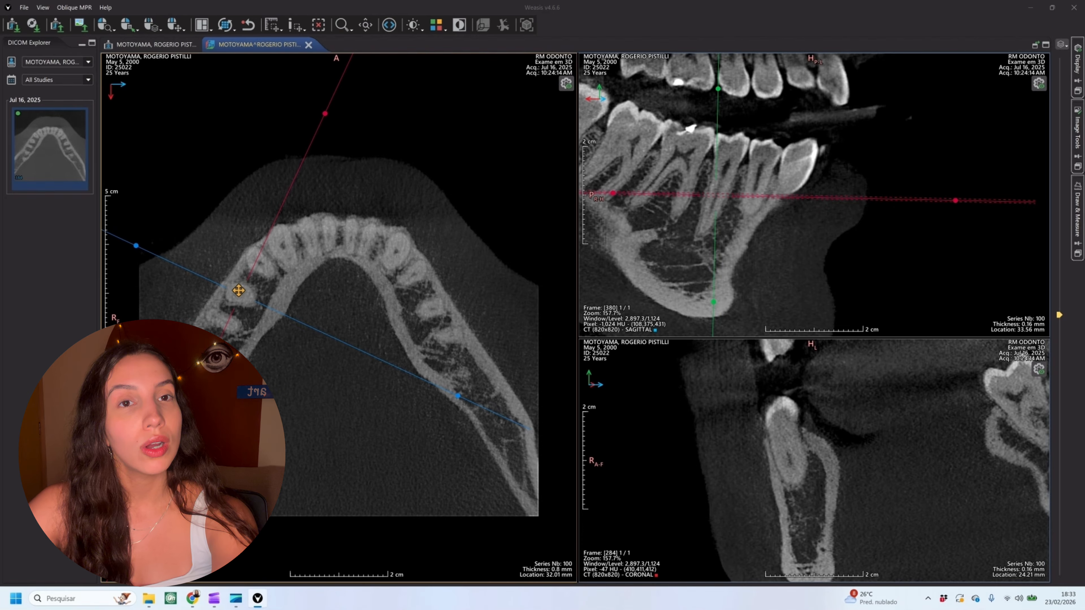
{"action": "left_click_drag", "start_coordinate": [241, 295], "coordinate": [242, 295]}
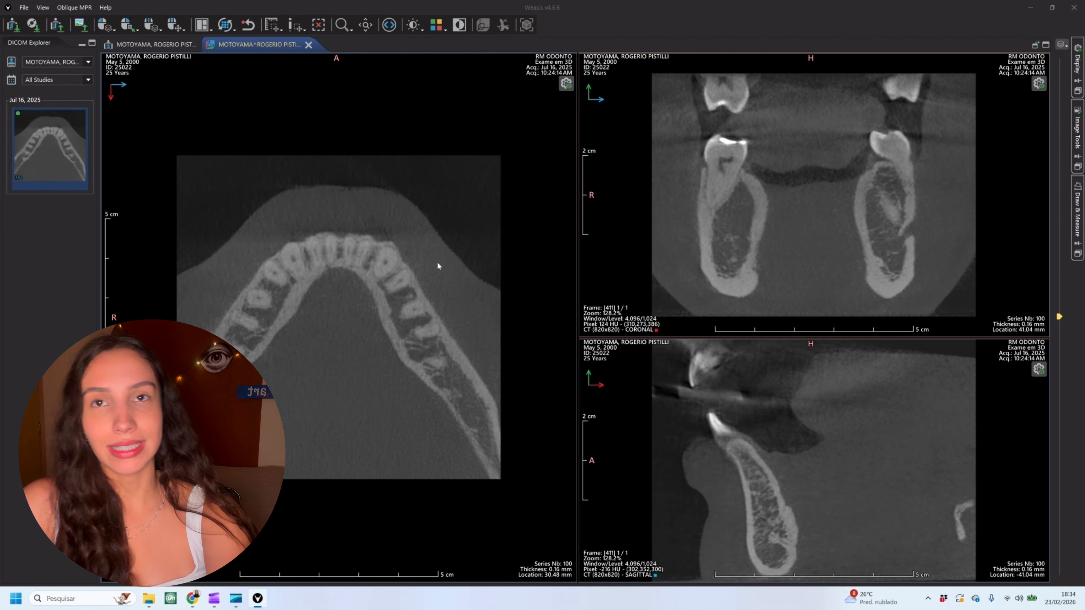
Step: Zoom the MPR views in to 163% and scroll the axial view to the slice at 28.4 mm
{"action": "left_click", "coordinate": [1077, 131]}
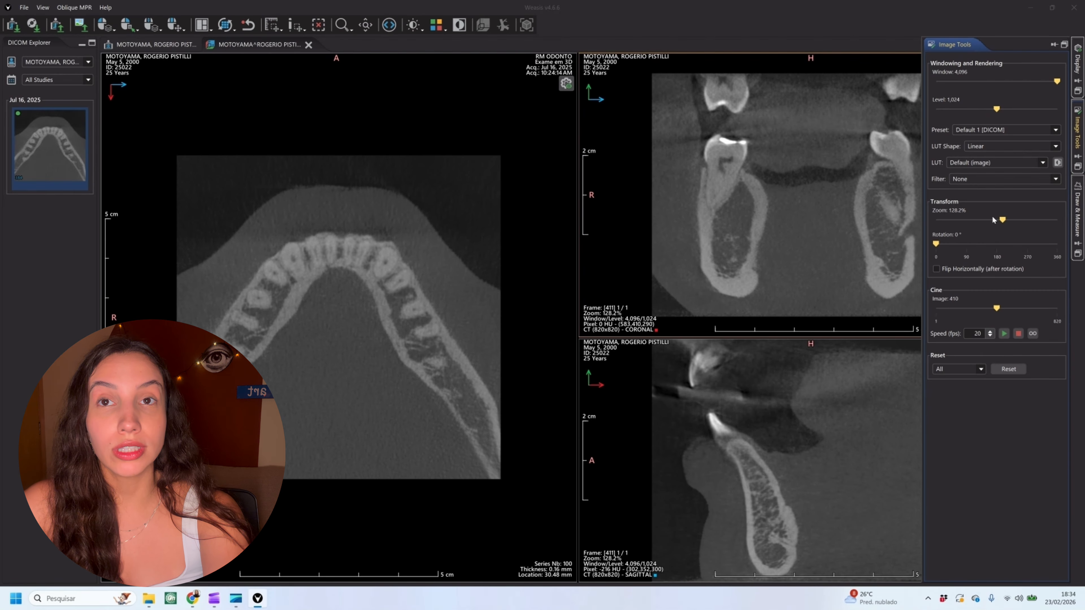
{"action": "left_click_drag", "start_coordinate": [995, 218], "coordinate": [1006, 224]}
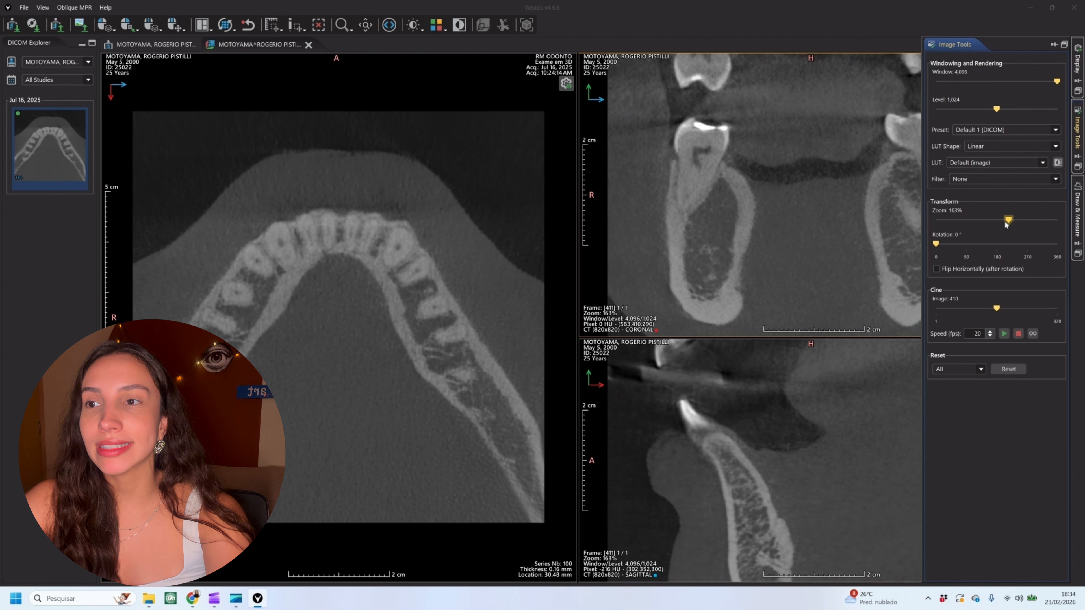
{"action": "scroll", "coordinate": [403, 353], "scroll_direction": "down", "scroll_amount": 5}
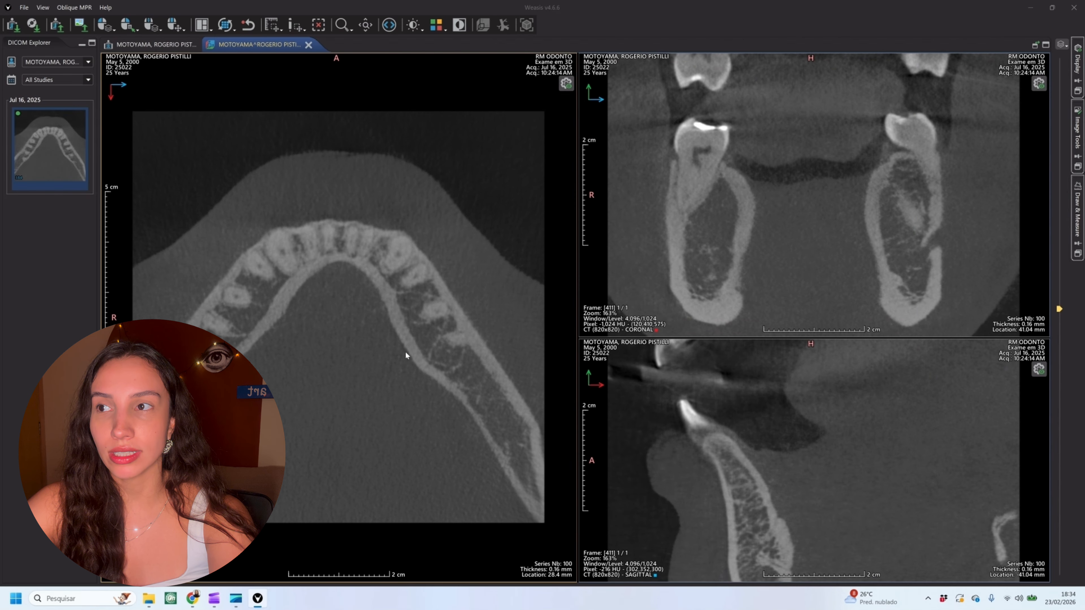
Step: Set Series Scroll as the left mouse action in the axial view and scroll it to the slice at 22 mm
{"action": "scroll", "coordinate": [405, 351], "scroll_direction": "up", "scroll_amount": 4}
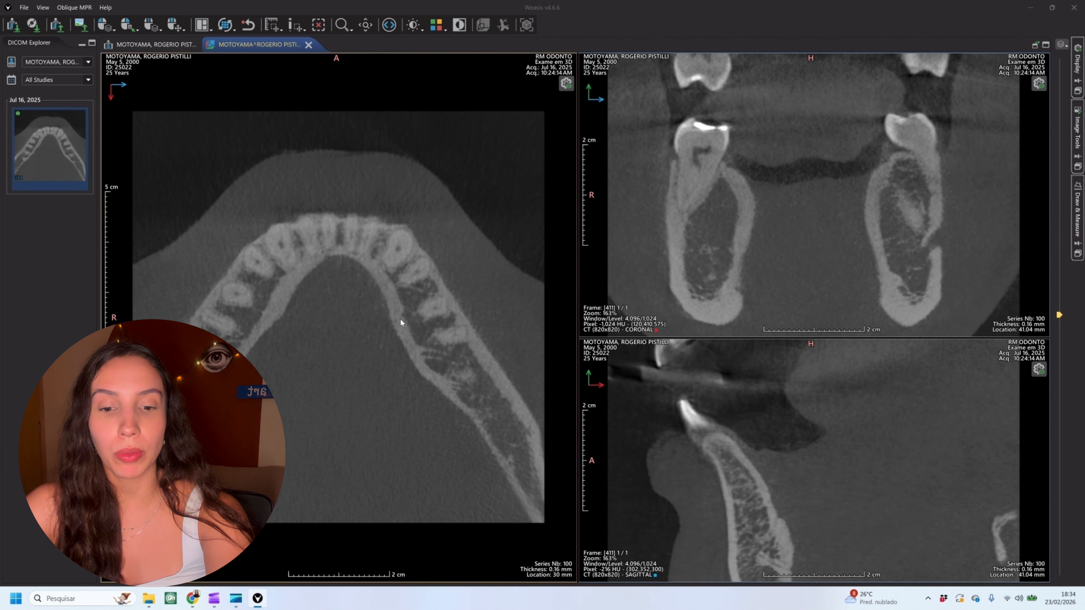
{"action": "scroll", "coordinate": [408, 317], "scroll_direction": "down", "scroll_amount": 14}
{"action": "right_click", "coordinate": [406, 262]}
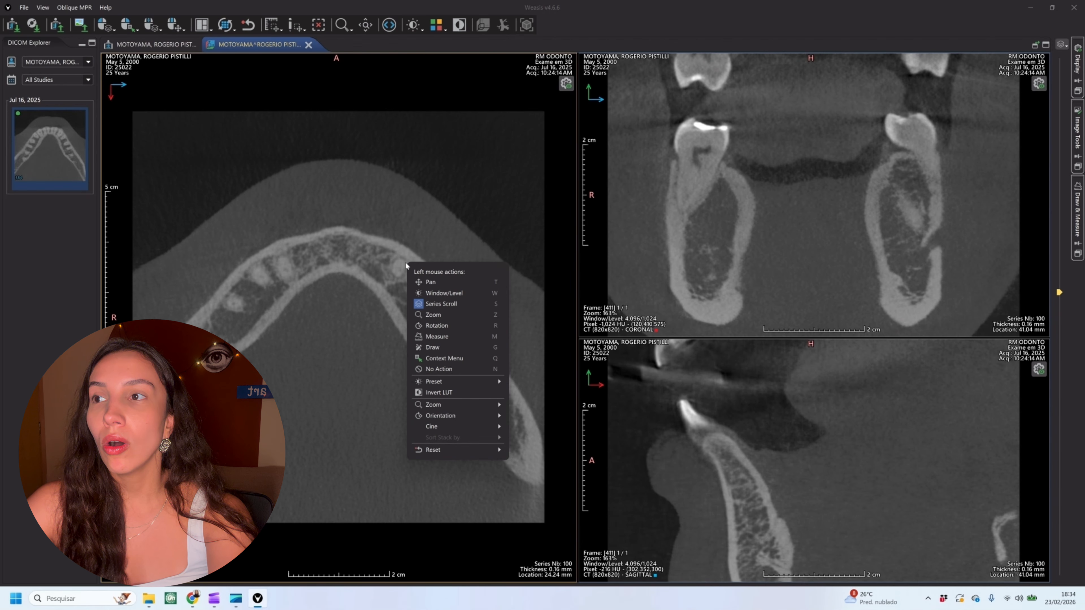
{"action": "left_click", "coordinate": [446, 304]}
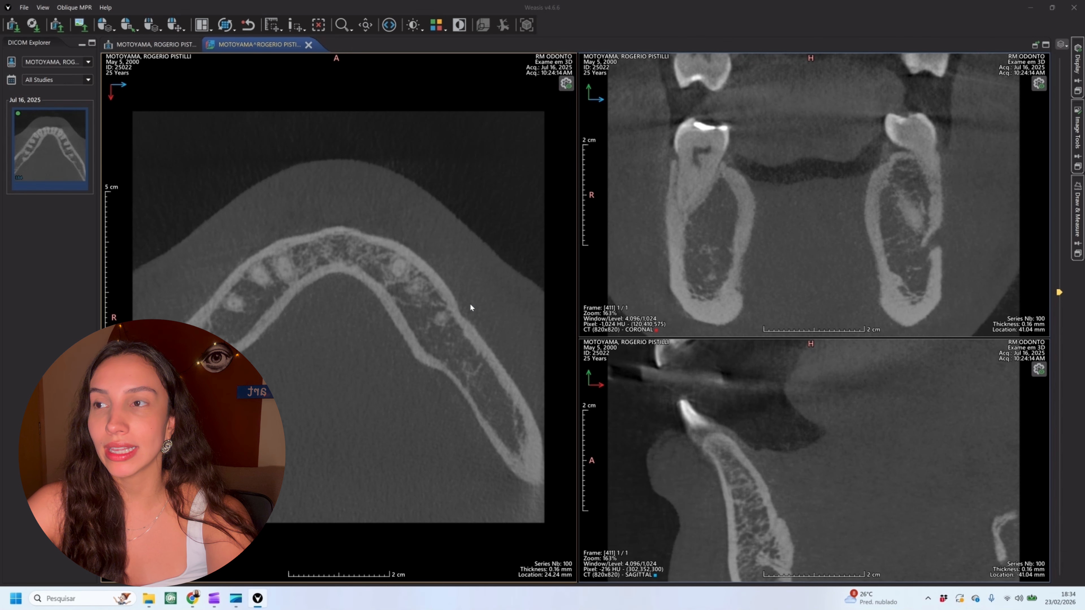
{"action": "left_click_drag", "start_coordinate": [453, 335], "coordinate": [465, 281]}
Step: Scroll the coronal view to the slice at 38.64 mm, the sagittal view to 49.68 mm and the axial view to 20.56 mm
{"action": "left_click_drag", "start_coordinate": [822, 242], "coordinate": [699, 193]}
{"action": "scroll", "coordinate": [770, 494], "scroll_direction": "down", "scroll_amount": 12}
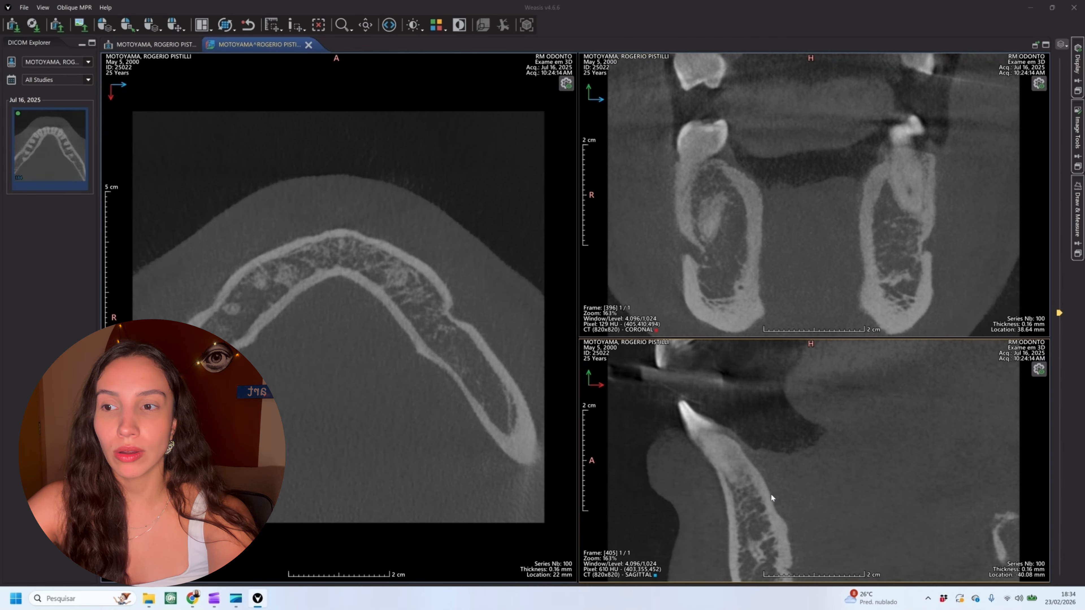
{"action": "scroll", "coordinate": [778, 504], "scroll_direction": "down", "scroll_amount": 20}
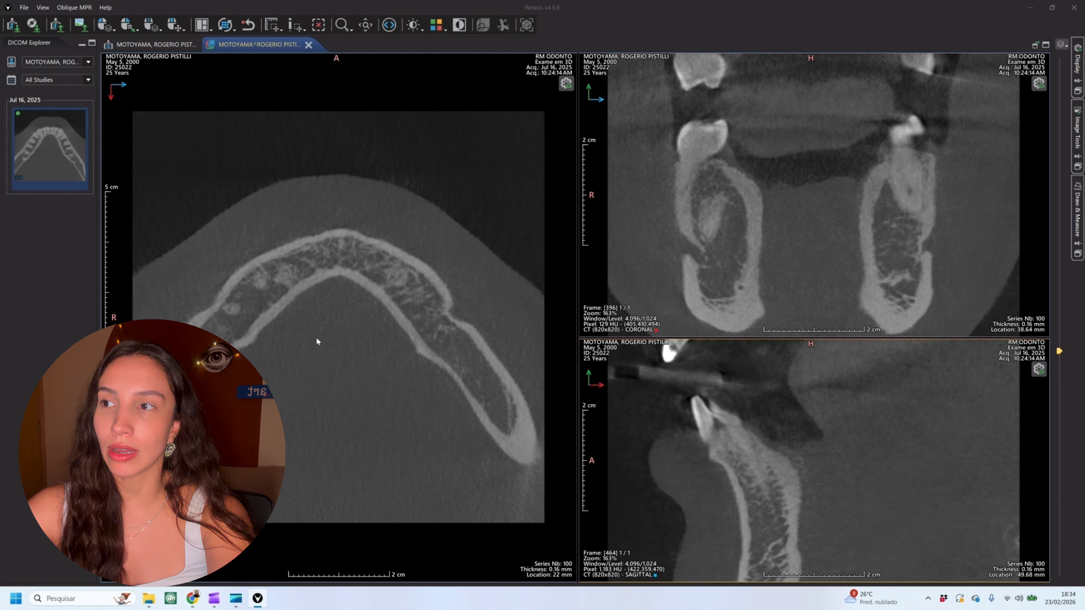
{"action": "mouse_move", "coordinate": [316, 337]}
{"action": "left_mouse_down"}
{"action": "mouse_move", "coordinate": [360, 353]}
{"action": "mouse_move", "coordinate": [374, 382]}
{"action": "mouse_move", "coordinate": [380, 465]}
{"action": "mouse_move", "coordinate": [416, 392]}
{"action": "mouse_move", "coordinate": [427, 466]}
{"action": "mouse_move", "coordinate": [439, 338]}
{"action": "left_mouse_up"}
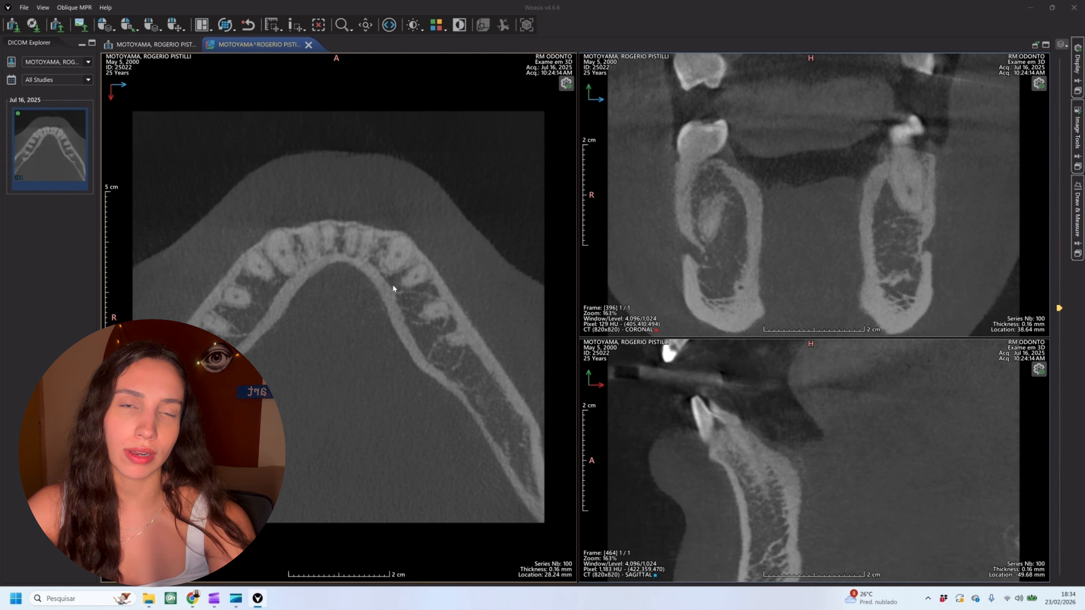
{"action": "scroll", "coordinate": [393, 284], "scroll_direction": "down", "scroll_amount": 5}
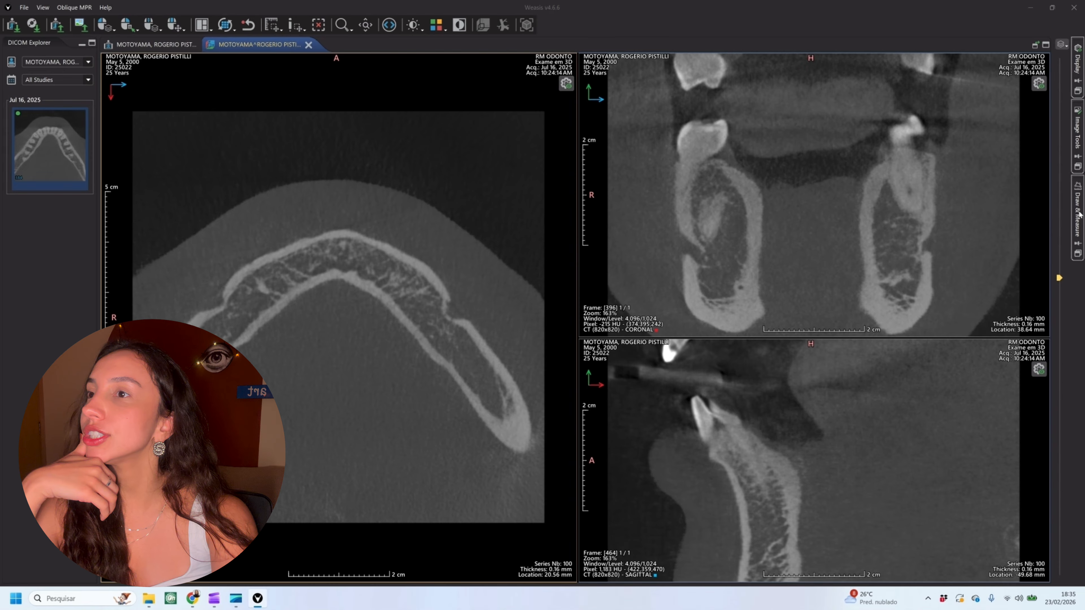
Step: Measure a line about 12 mm long along the mandible's inner cortical edge in the axial view, and delete that measurement
{"action": "left_click", "coordinate": [1079, 215]}
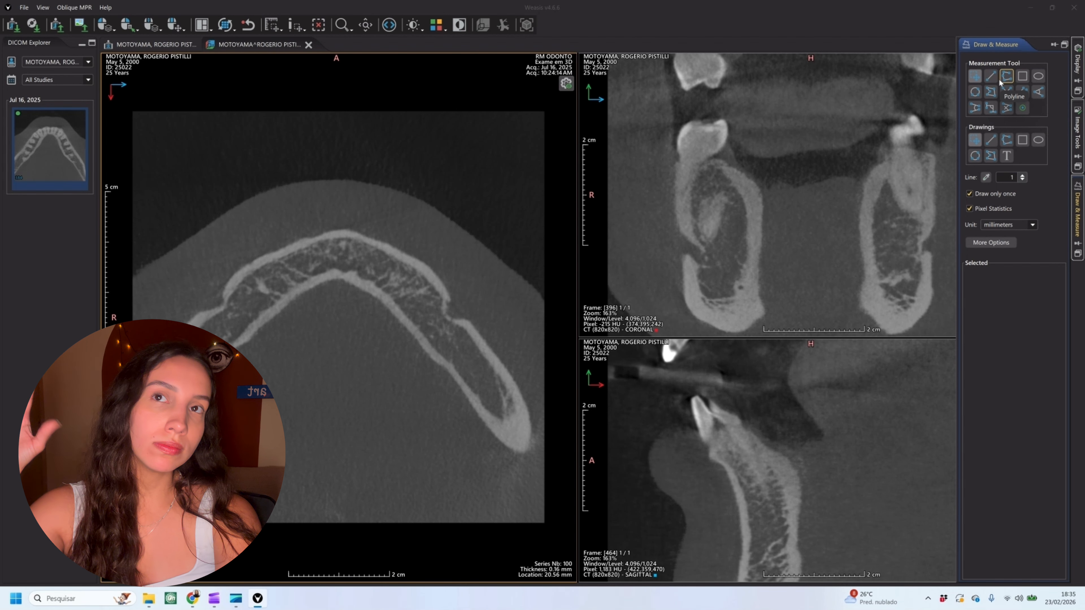
{"action": "left_click", "coordinate": [990, 77]}
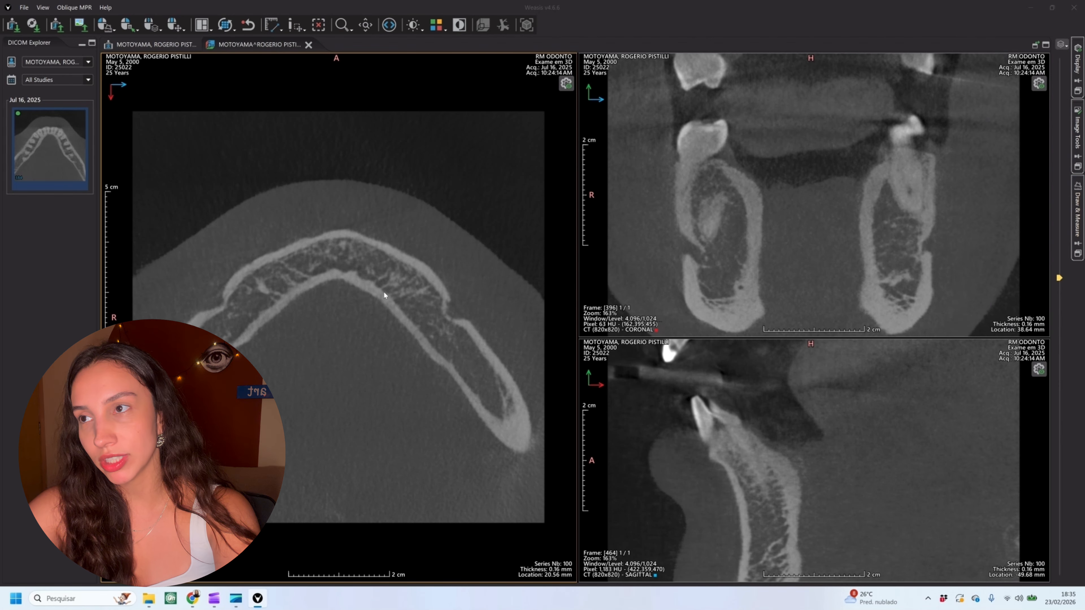
{"action": "mouse_move", "coordinate": [383, 292]}
{"action": "left_mouse_down"}
{"action": "mouse_move", "coordinate": [421, 341]}
{"action": "mouse_move", "coordinate": [432, 311]}
{"action": "mouse_move", "coordinate": [384, 332]}
{"action": "mouse_move", "coordinate": [419, 306]}
{"action": "left_mouse_up"}
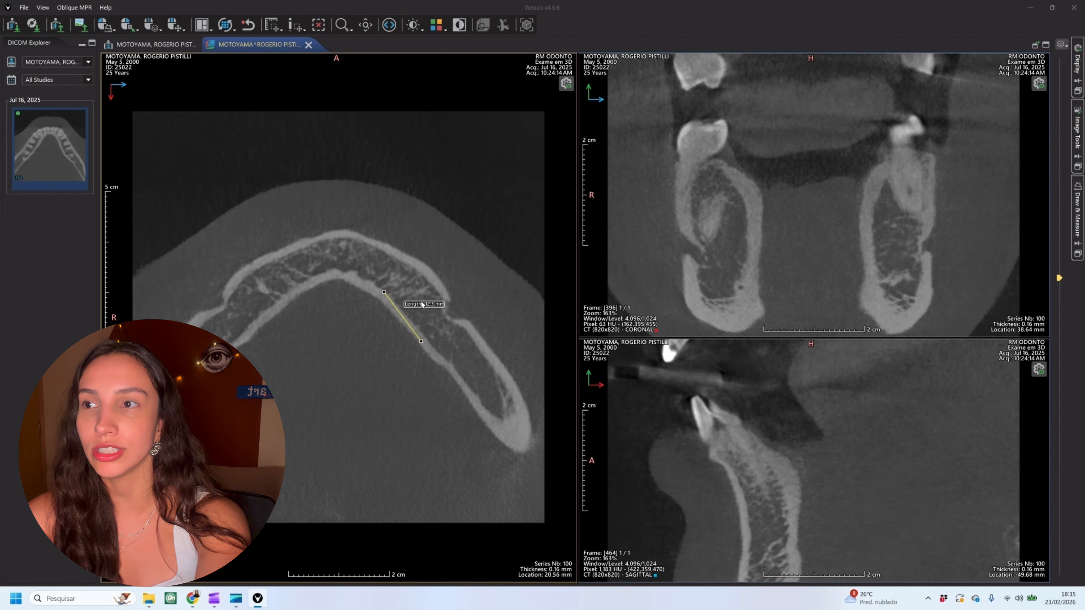
{"action": "key", "text": "Delete"}
{"action": "left_click", "coordinate": [351, 334]}
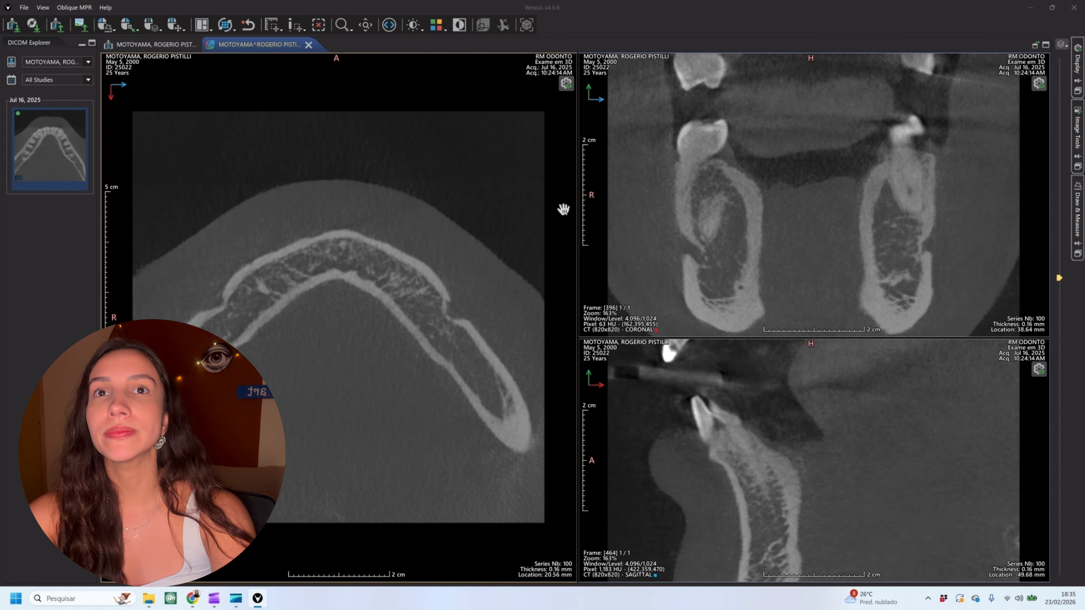
Step: Draw a line measurement about 11 mm long inside the mandibular arch in the axial view
{"action": "left_click", "coordinate": [1079, 120]}
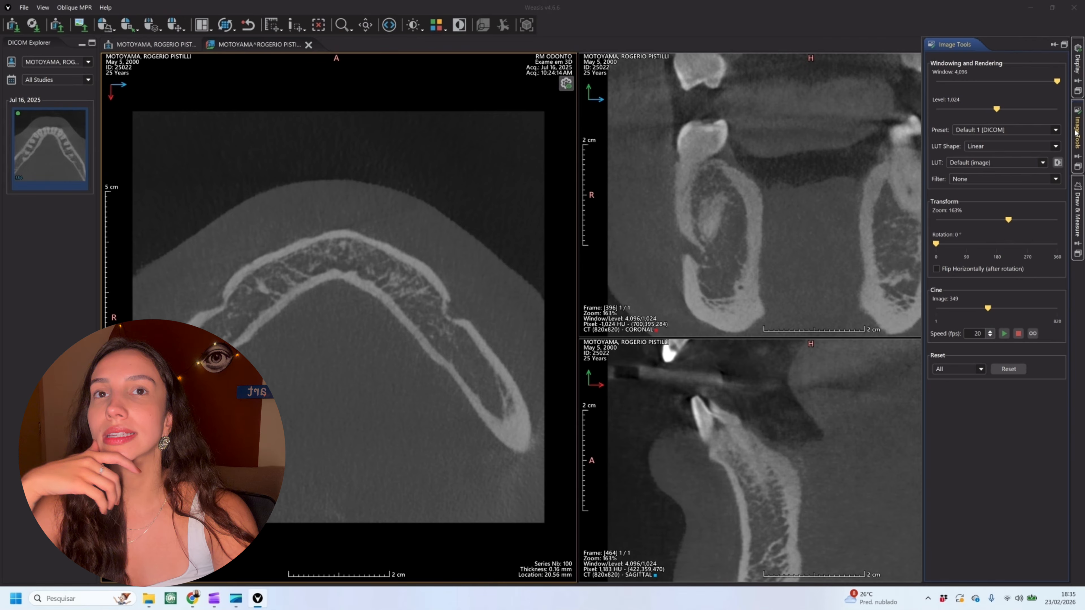
{"action": "left_click", "coordinate": [1077, 212]}
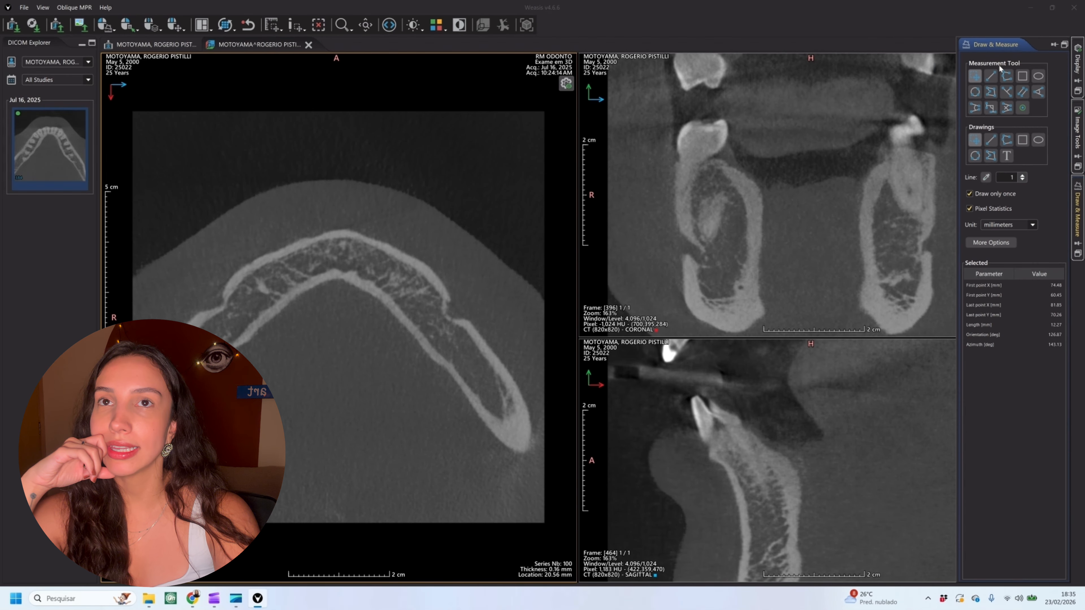
{"action": "left_click", "coordinate": [990, 76]}
{"action": "mouse_move", "coordinate": [370, 318]}
{"action": "left_mouse_down"}
{"action": "mouse_move", "coordinate": [404, 363]}
{"action": "mouse_move", "coordinate": [427, 331]}
{"action": "left_mouse_up"}
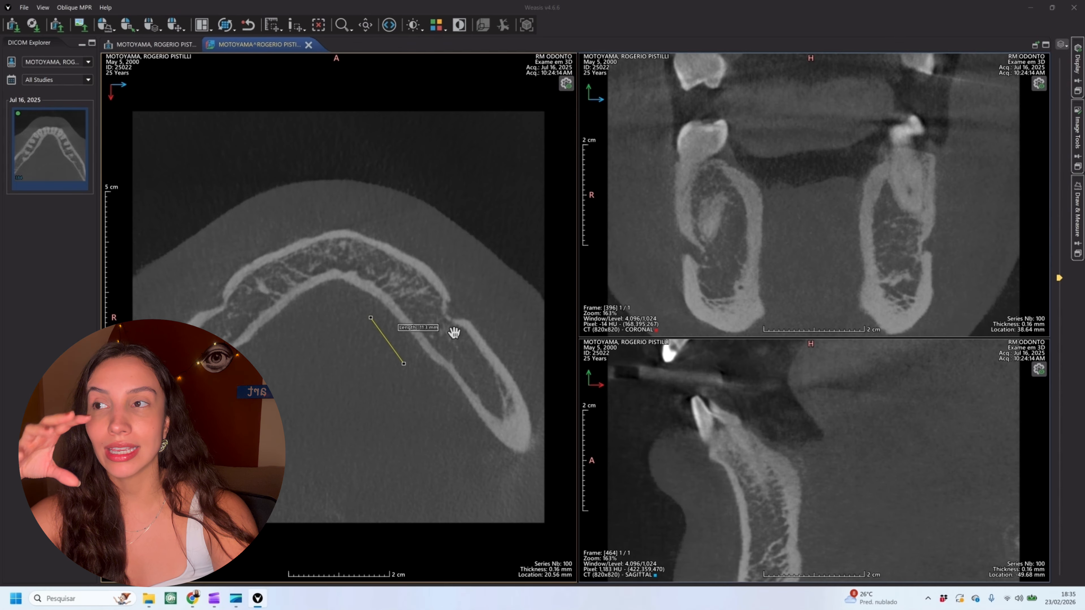
Step: Review the drawn line's parameters and the available measurement units, keeping millimeters as the unit
{"action": "left_click", "coordinate": [1080, 219]}
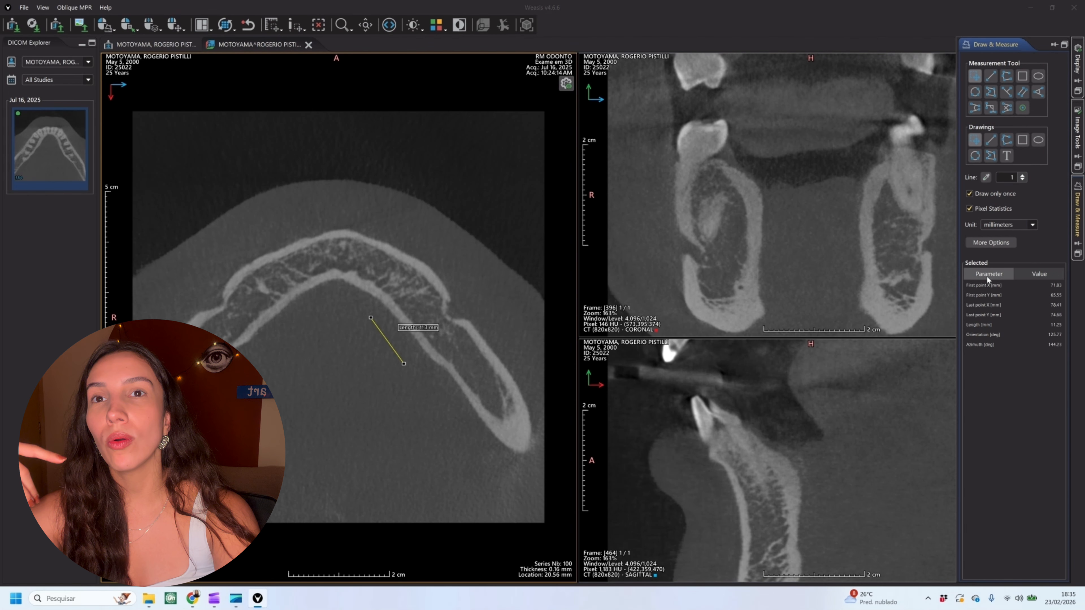
{"action": "left_click", "coordinate": [999, 226]}
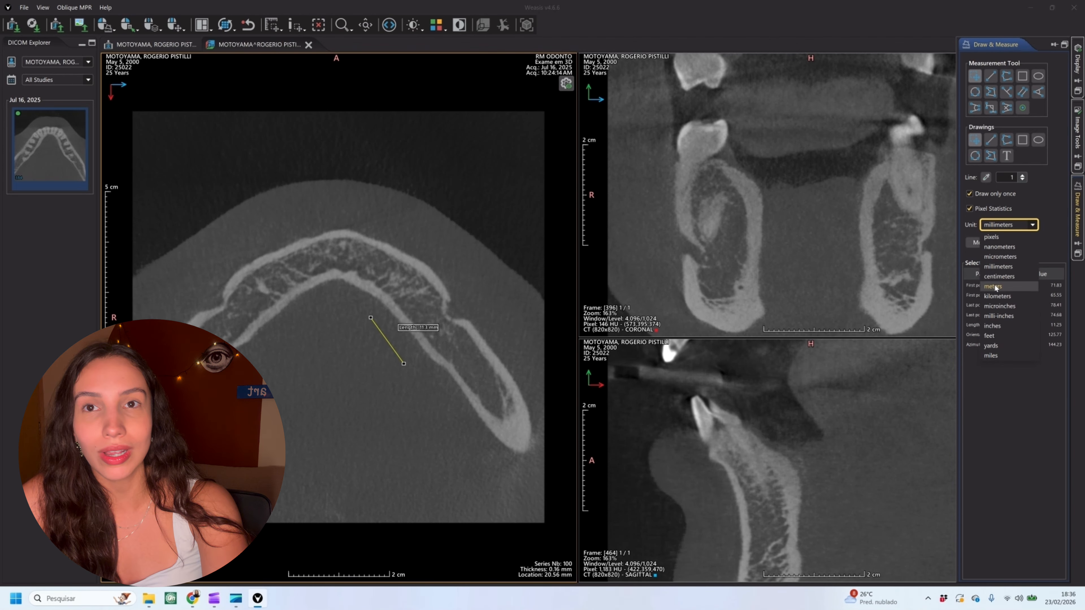
{"action": "left_click", "coordinate": [1010, 268]}
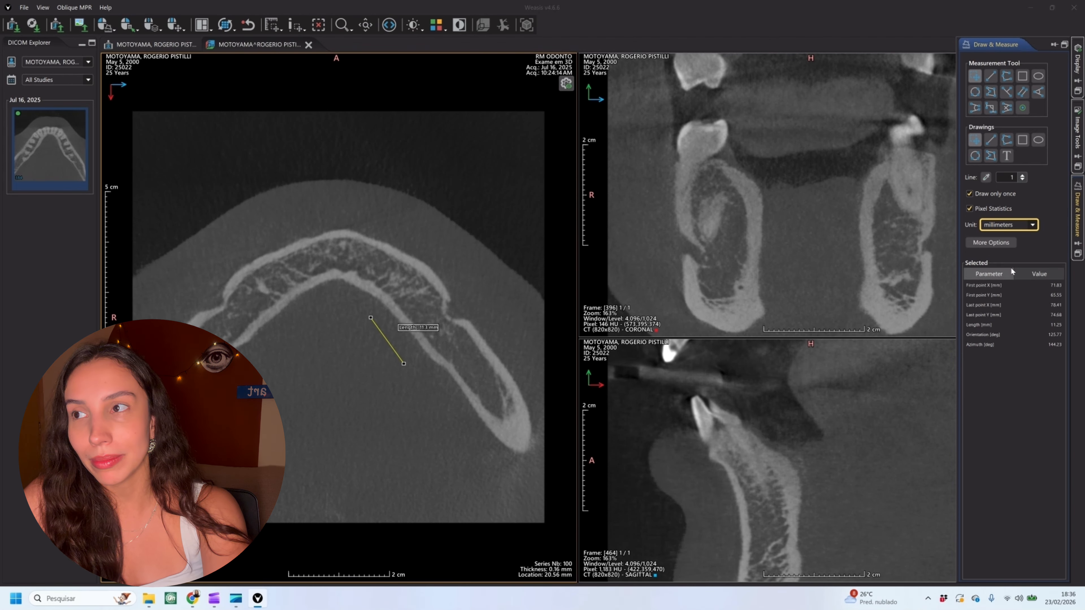
Step: Shift the line's length label slightly and delete the line measurement from the axial view
{"action": "left_click_drag", "start_coordinate": [414, 330], "coordinate": [410, 326]}
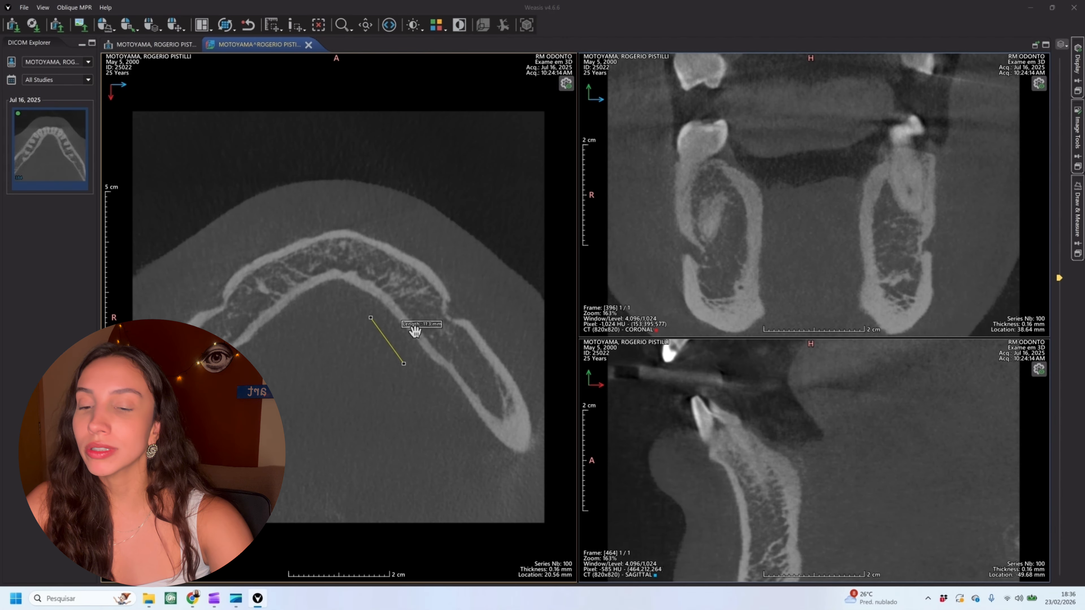
{"action": "key", "text": "Delete"}
{"action": "left_click", "coordinate": [350, 333]}
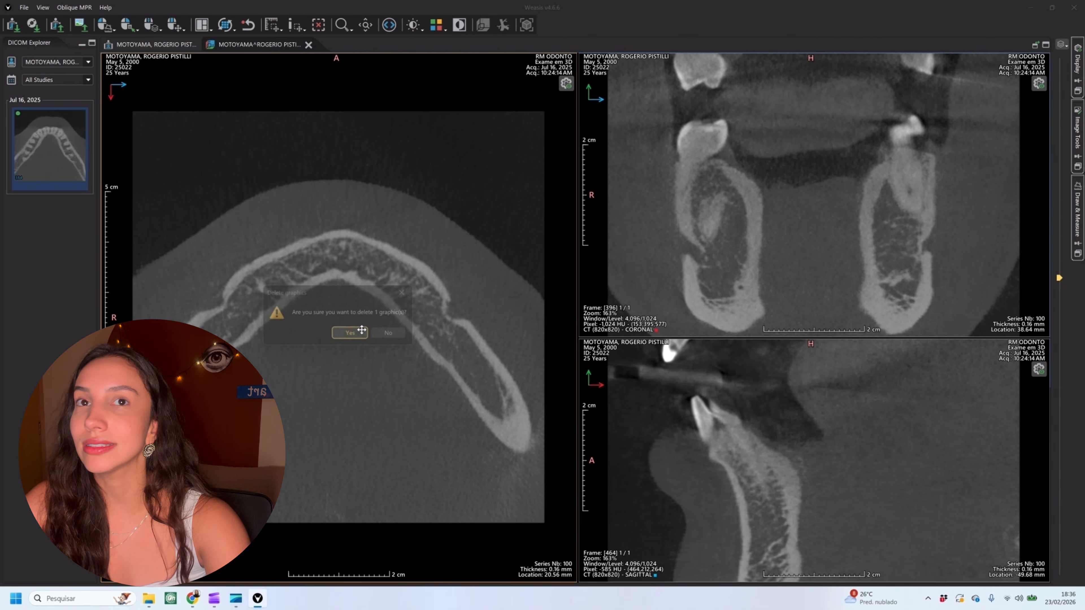
Step: Place a text annotation in front of the mandible in the axial view, with its arrow pointing into the anterior bone
{"action": "left_click", "coordinate": [1075, 211]}
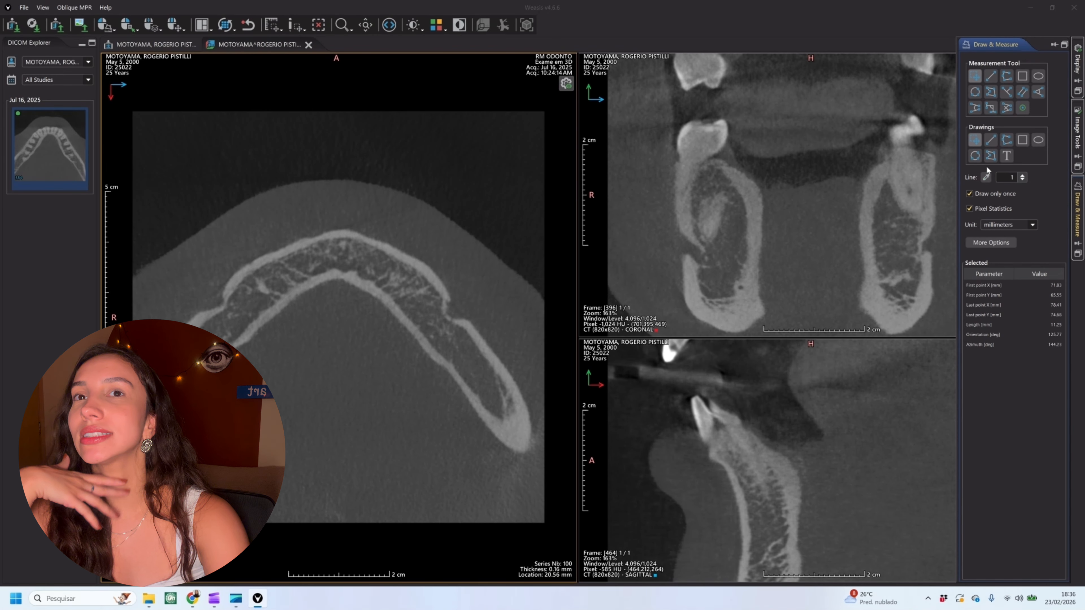
{"action": "left_click", "coordinate": [1006, 156]}
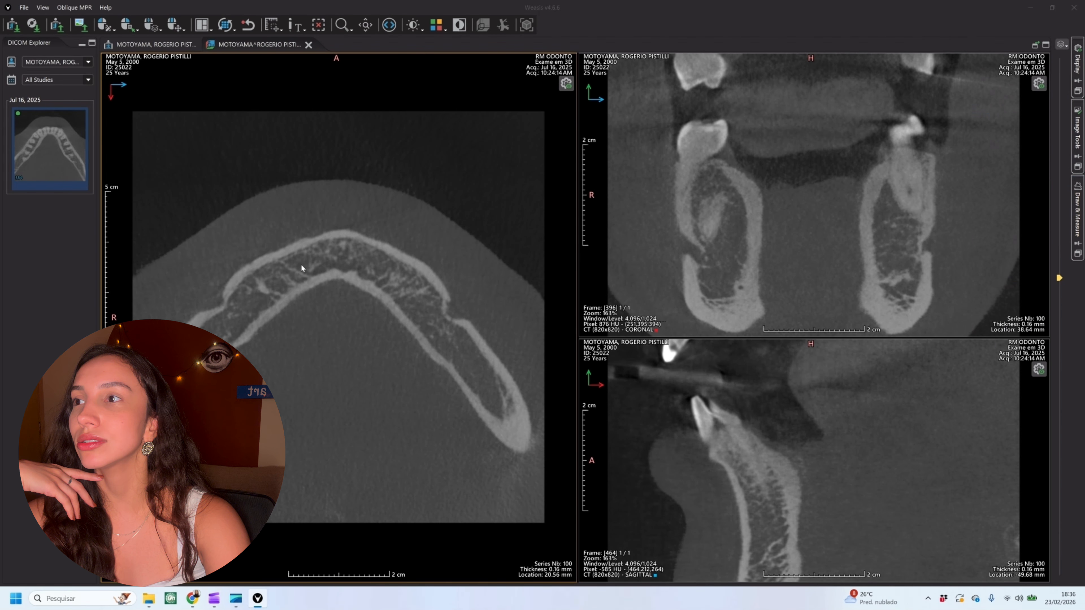
{"action": "mouse_move", "coordinate": [303, 262]}
{"action": "left_mouse_down"}
{"action": "mouse_move", "coordinate": [322, 273]}
{"action": "mouse_move", "coordinate": [330, 212]}
{"action": "left_mouse_up"}
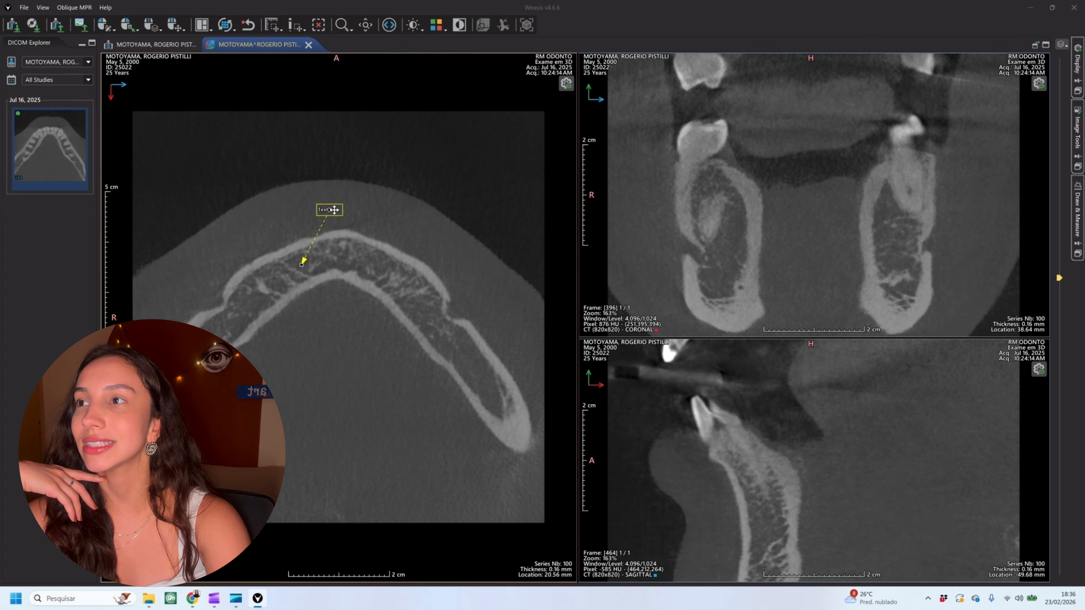
Step: Change the annotation's text to "mandibula", keeping its yellow line color and line width of 1
{"action": "double_click", "coordinate": [329, 209]}
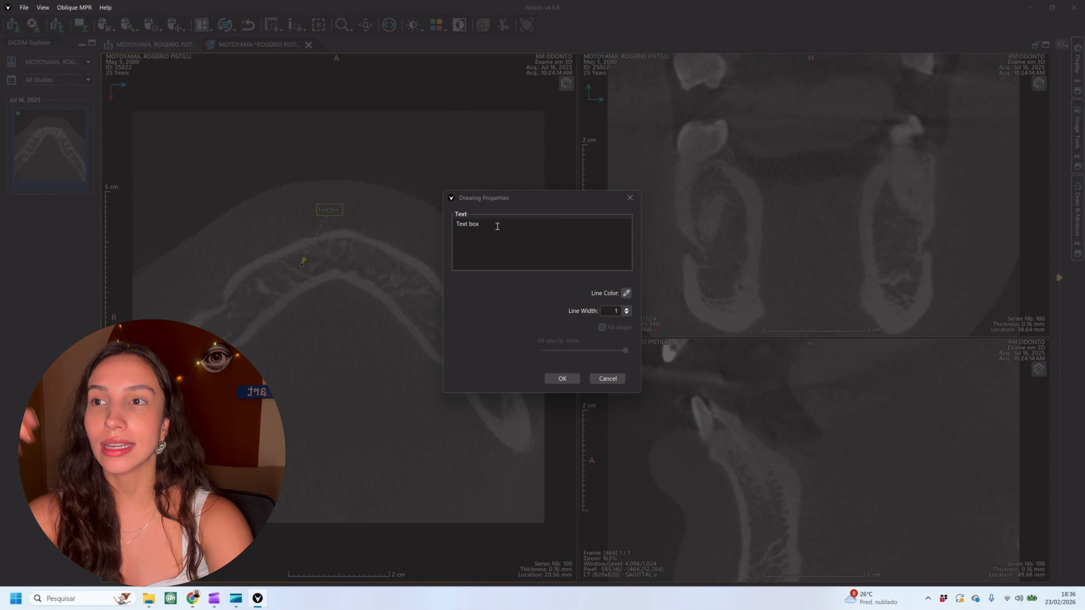
{"action": "left_click_drag", "start_coordinate": [488, 223], "coordinate": [424, 220]}
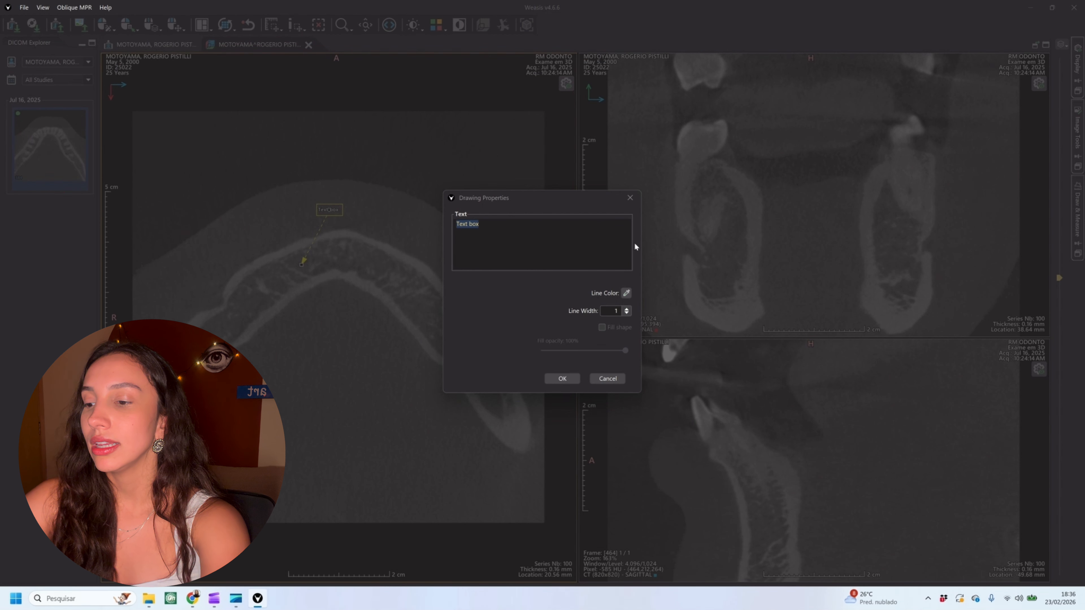
{"action": "type", "text": "mandibula"}
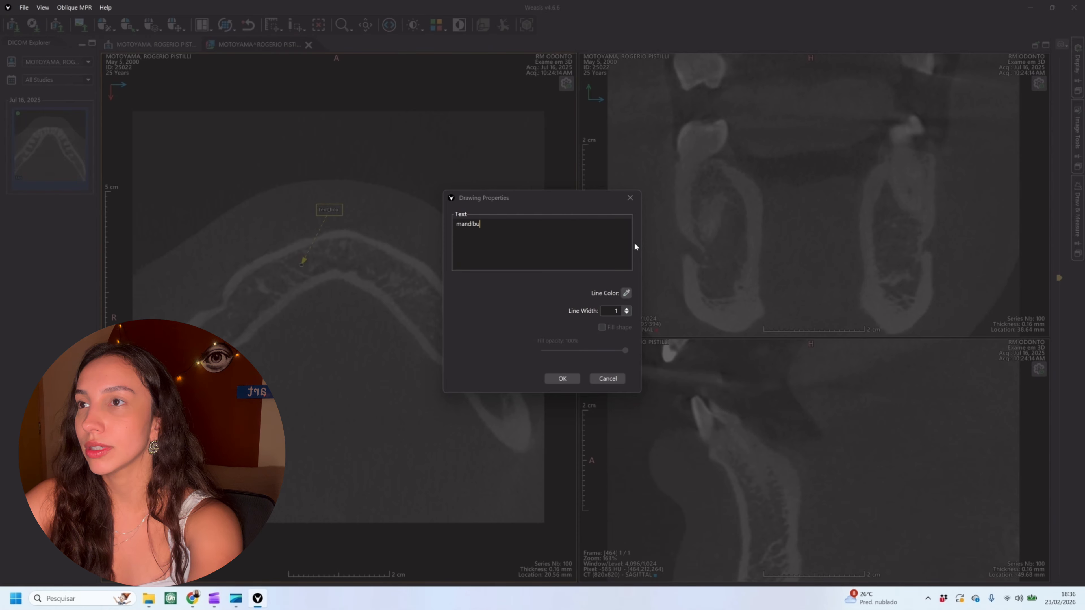
{"action": "left_click", "coordinate": [630, 293]}
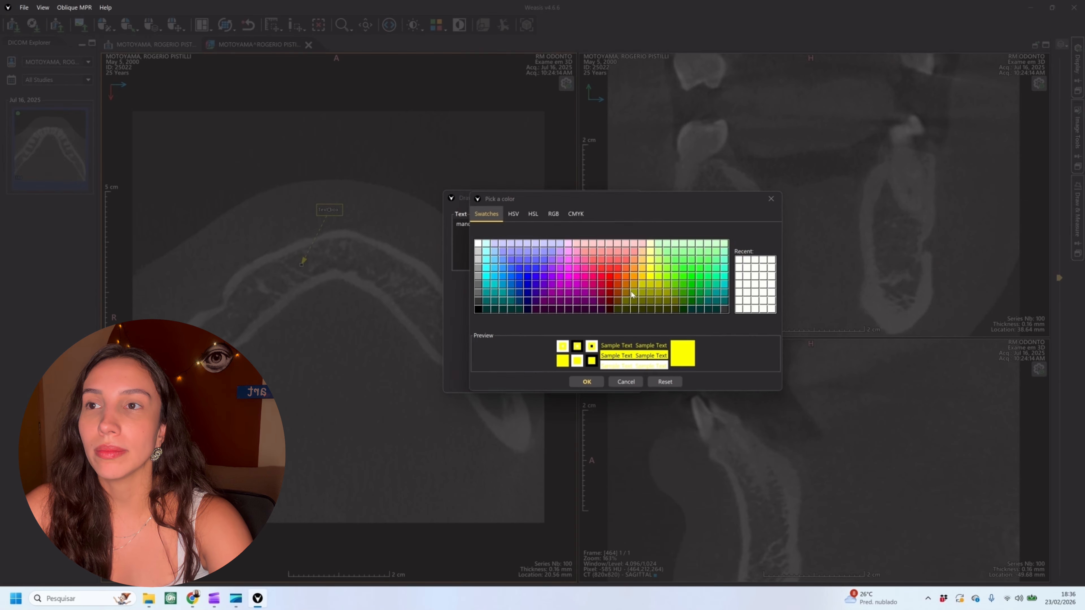
{"action": "left_click", "coordinate": [771, 201]}
{"action": "left_click", "coordinate": [560, 375]}
{"action": "left_click", "coordinate": [585, 385]}
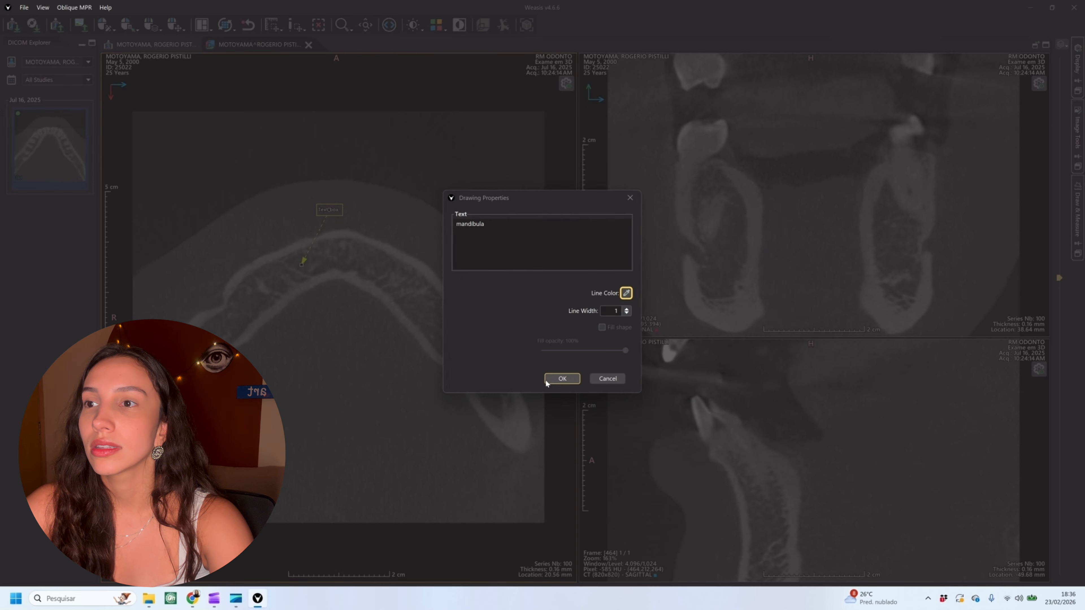
{"action": "left_click", "coordinate": [560, 375]}
Step: Move the annotation's arrow tip to just outside the mandible's outer edge, and delete the annotation
{"action": "left_click_drag", "start_coordinate": [302, 263], "coordinate": [279, 241]}
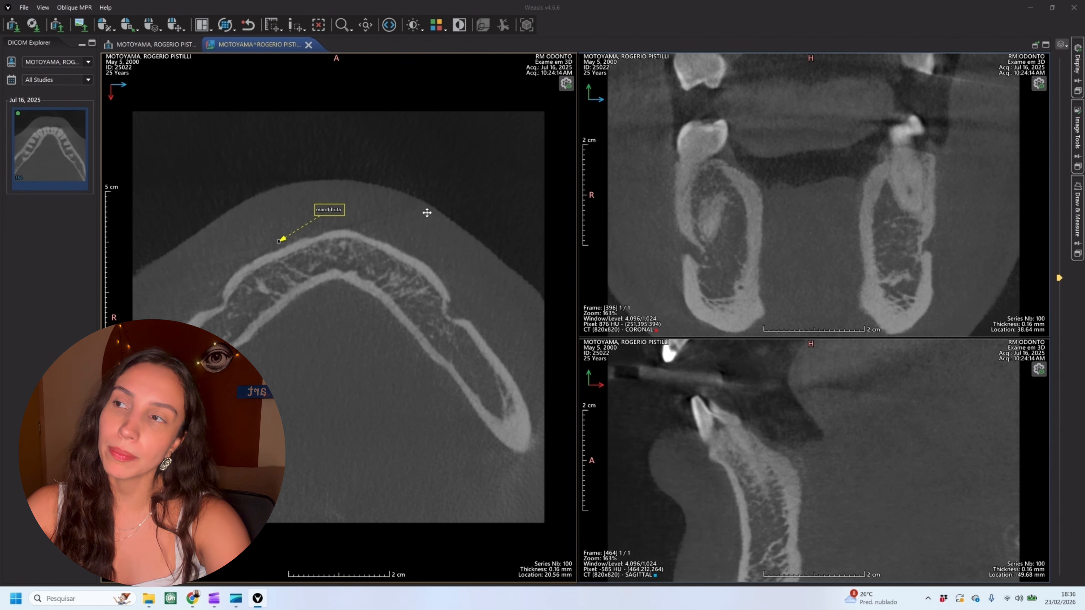
{"action": "key", "text": "Delete"}
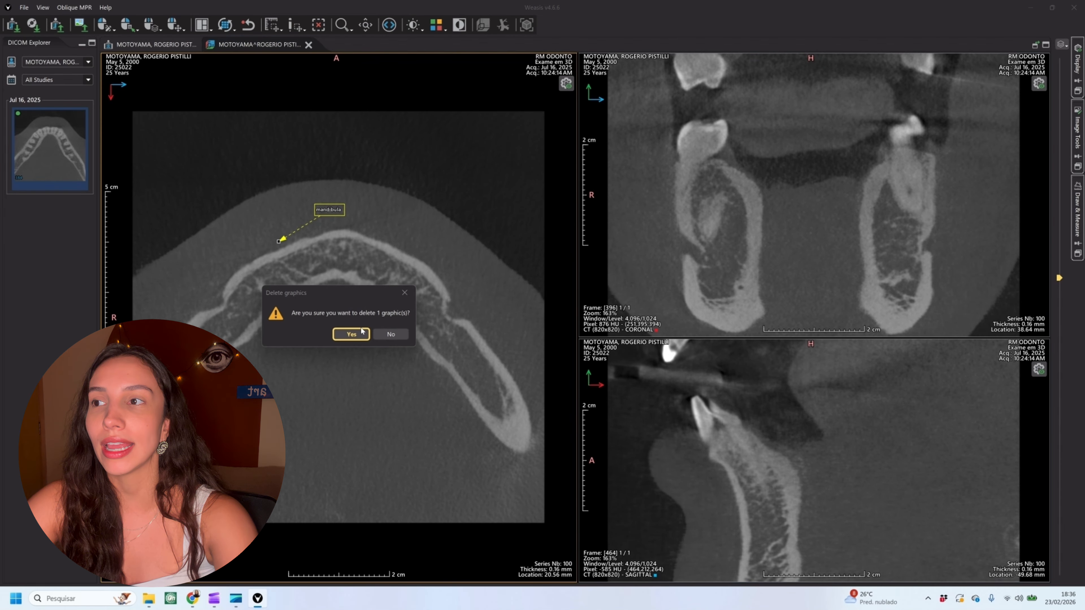
{"action": "left_click", "coordinate": [362, 331]}
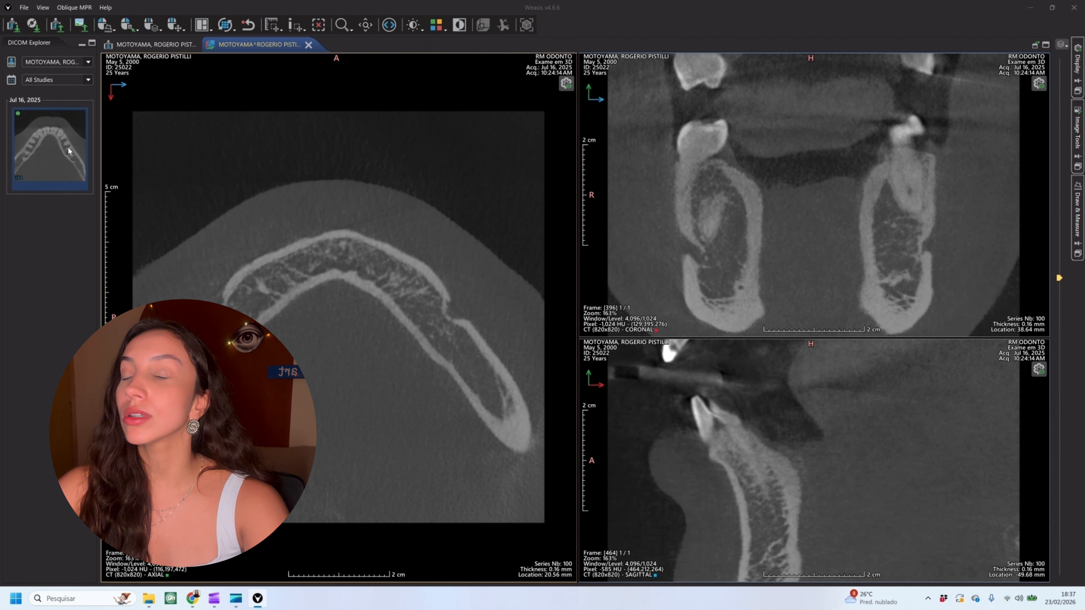
Step: Open the CT series from its thumbnail in the 3D Viewer and return to the Oblique MPR views
{"action": "mouse_move", "coordinate": [69, 151]}
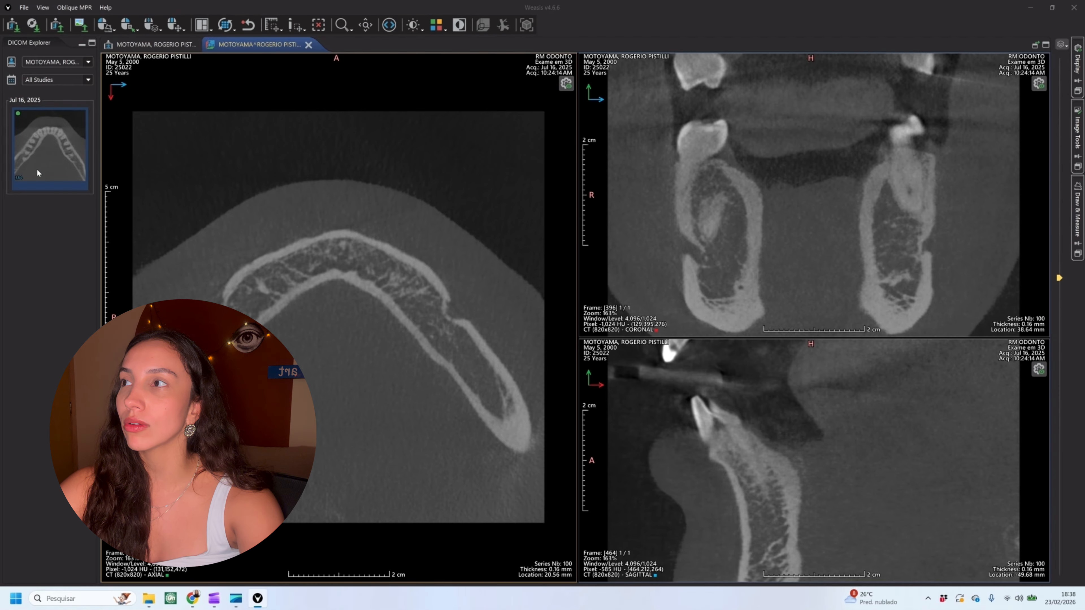
{"action": "right_click", "coordinate": [46, 152]}
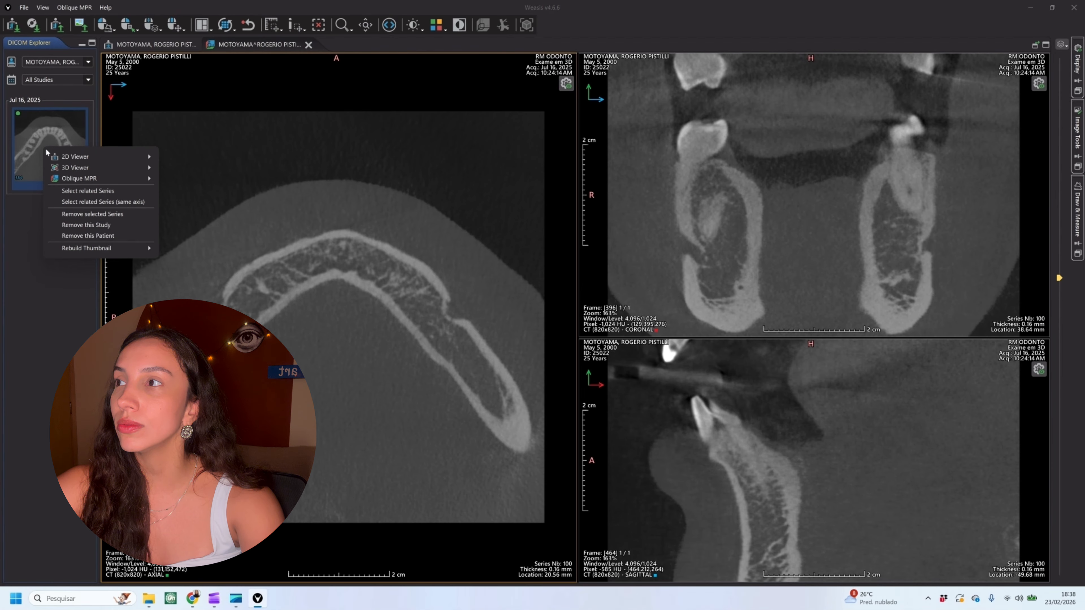
{"action": "mouse_move", "coordinate": [98, 180]}
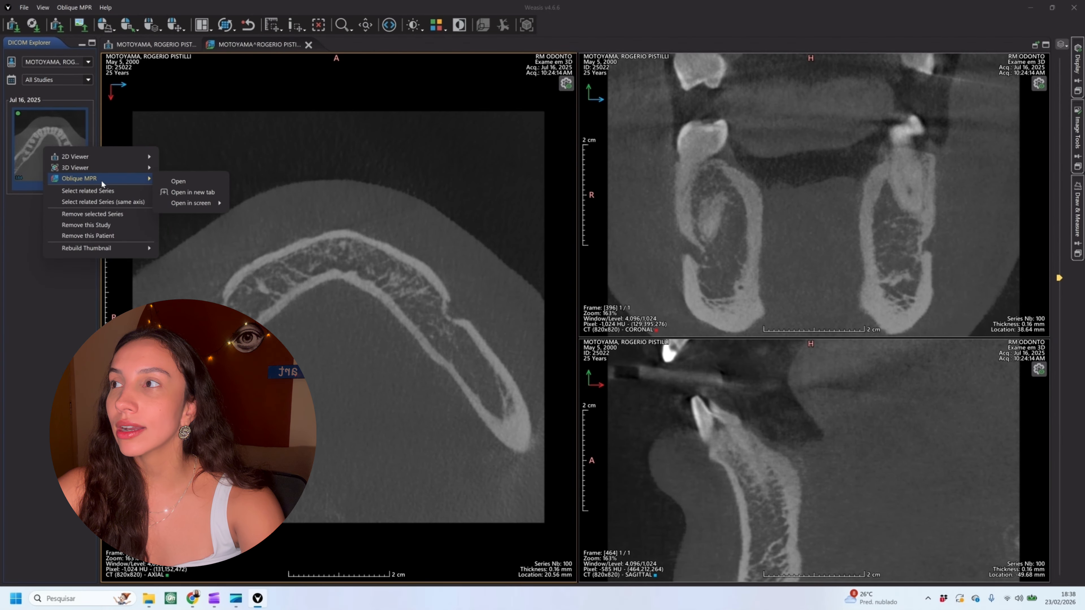
{"action": "left_click", "coordinate": [178, 170]}
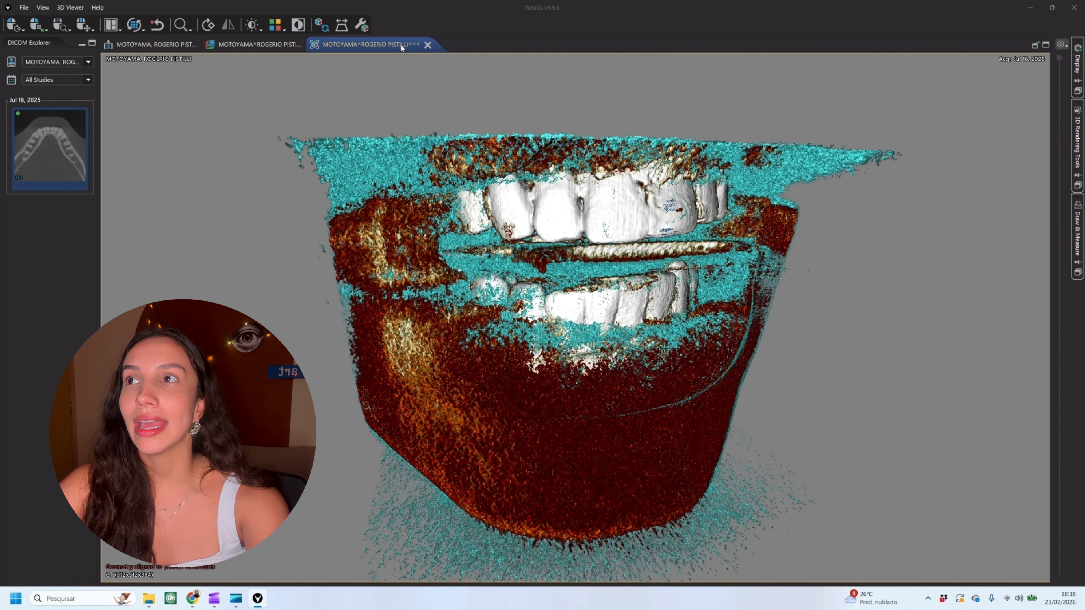
{"action": "left_click", "coordinate": [253, 47]}
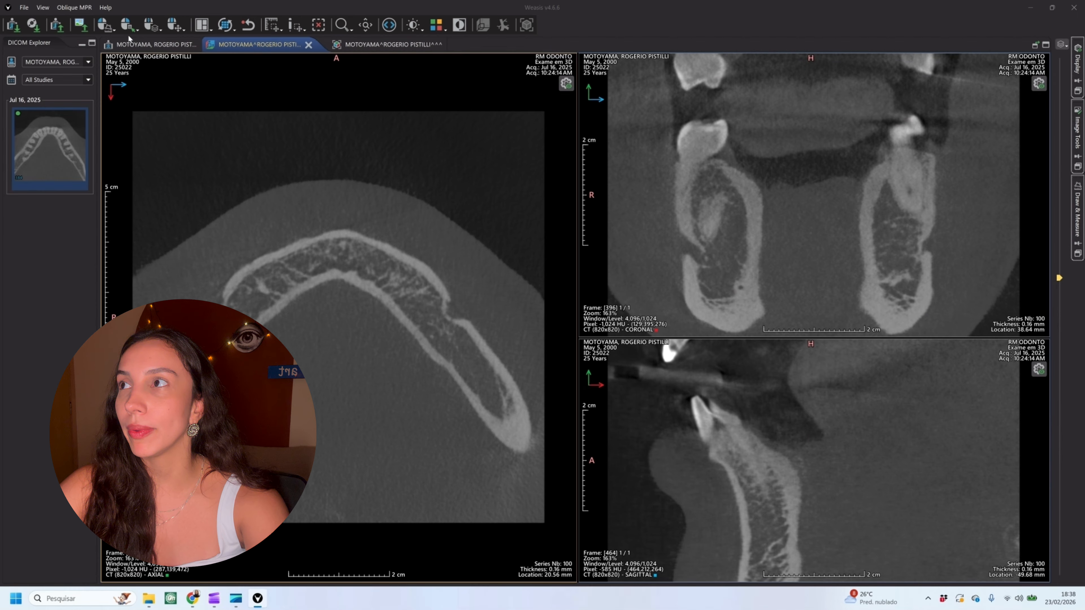
Step: Check the axial series in the 2D viewer, return to the 3D Viewer and rotate the volume to examine the teeth and mandible
{"action": "left_click", "coordinate": [149, 45]}
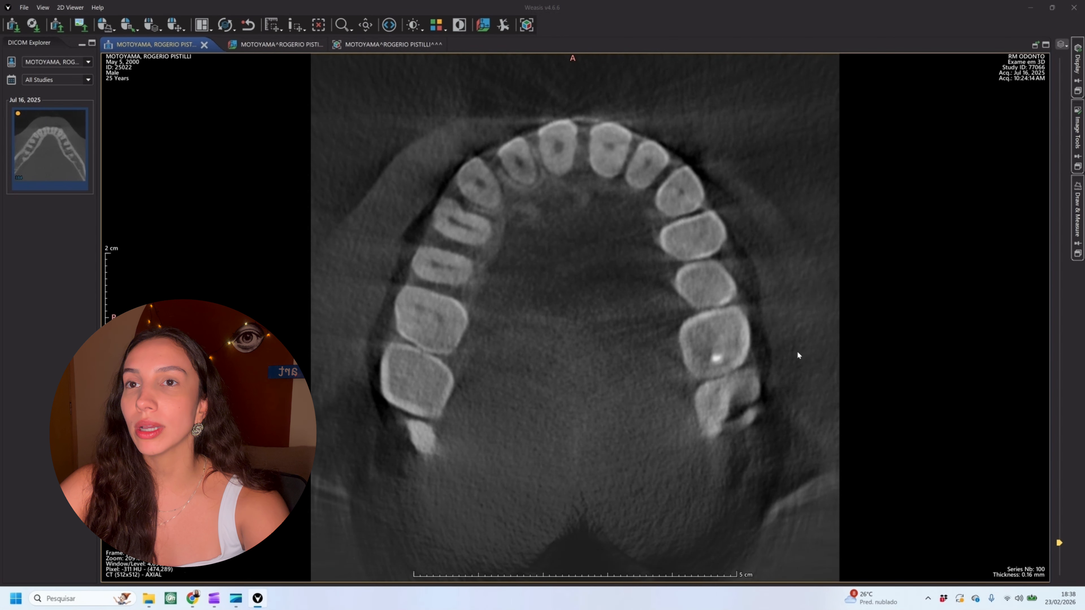
{"action": "left_click", "coordinate": [390, 45]}
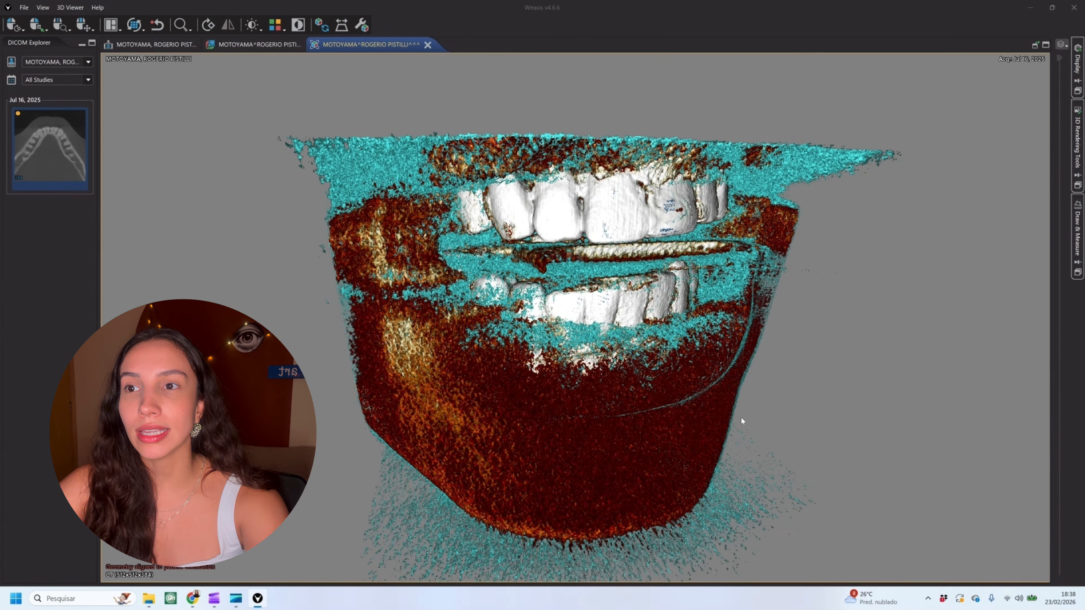
{"action": "right_click", "coordinate": [712, 416]}
{"action": "left_click_drag", "start_coordinate": [620, 404], "coordinate": [658, 373]}
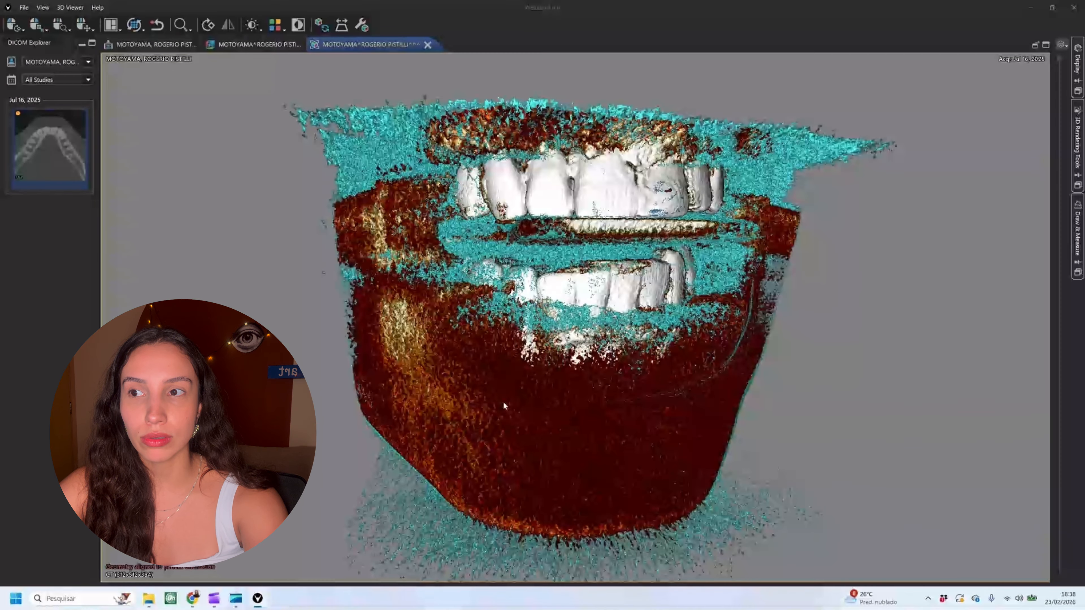
{"action": "left_click_drag", "start_coordinate": [496, 393], "coordinate": [466, 402]}
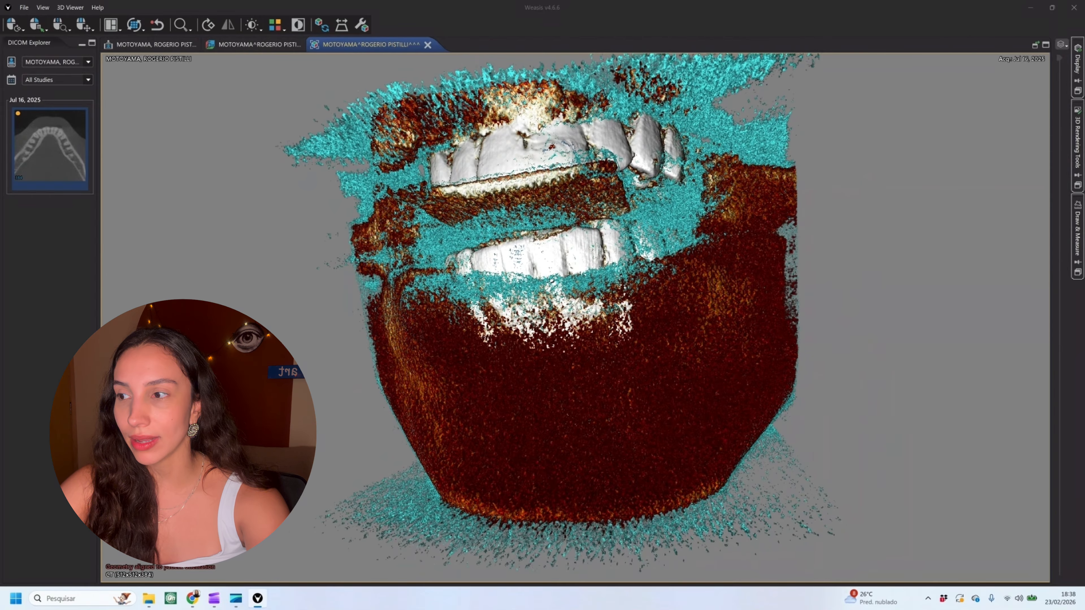
{"action": "right_click", "coordinate": [237, 343]}
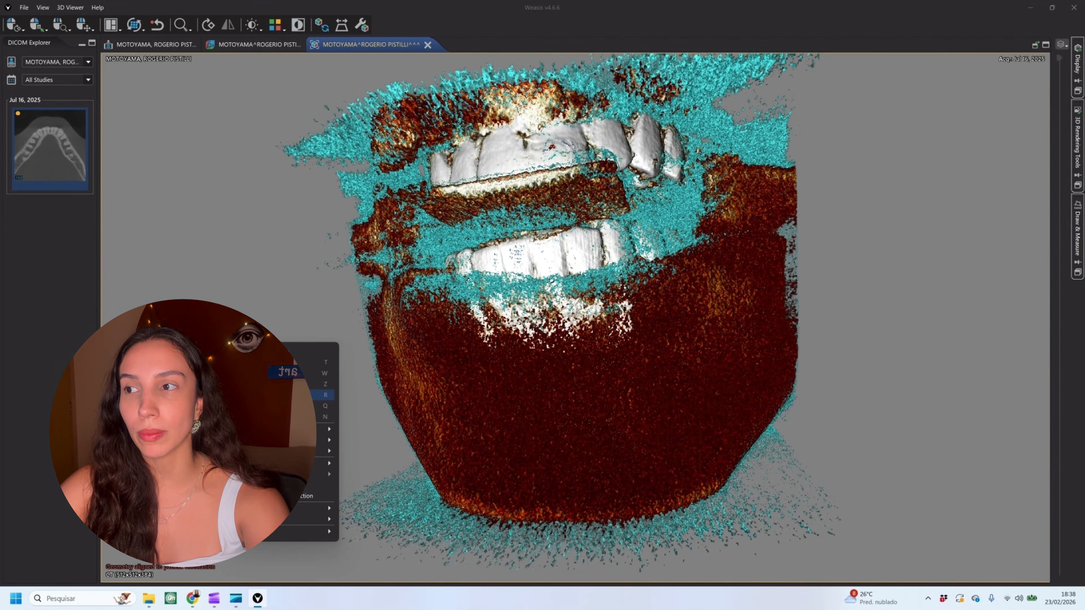
{"action": "left_click", "coordinate": [326, 405]}
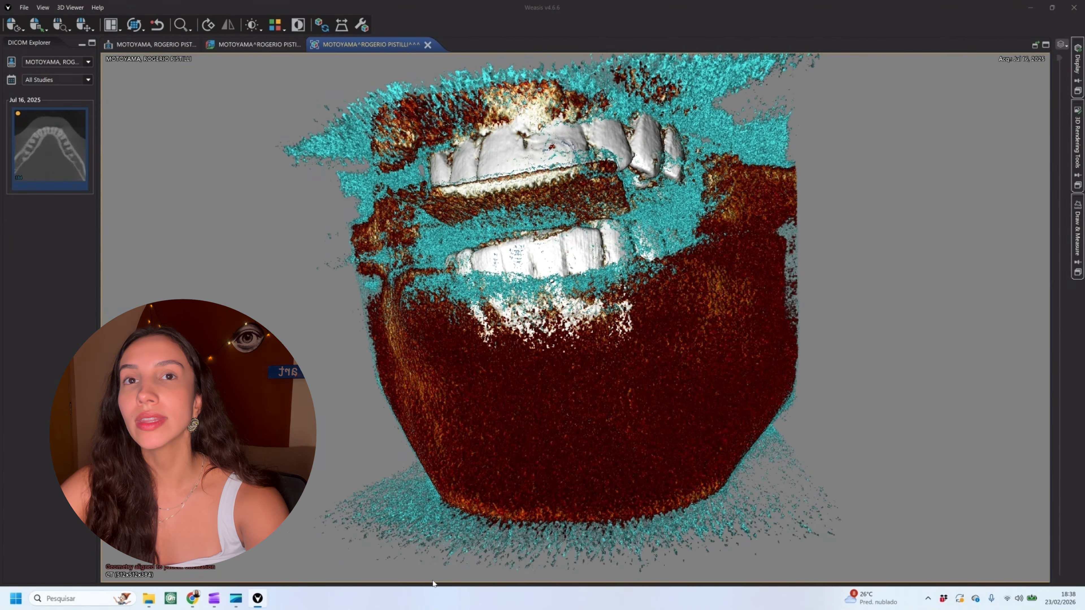
Step: Rotate the volume slightly to 350° and set the 3D rendering's window to about 1,815 and level to about 1,256
{"action": "left_click", "coordinate": [1077, 128]}
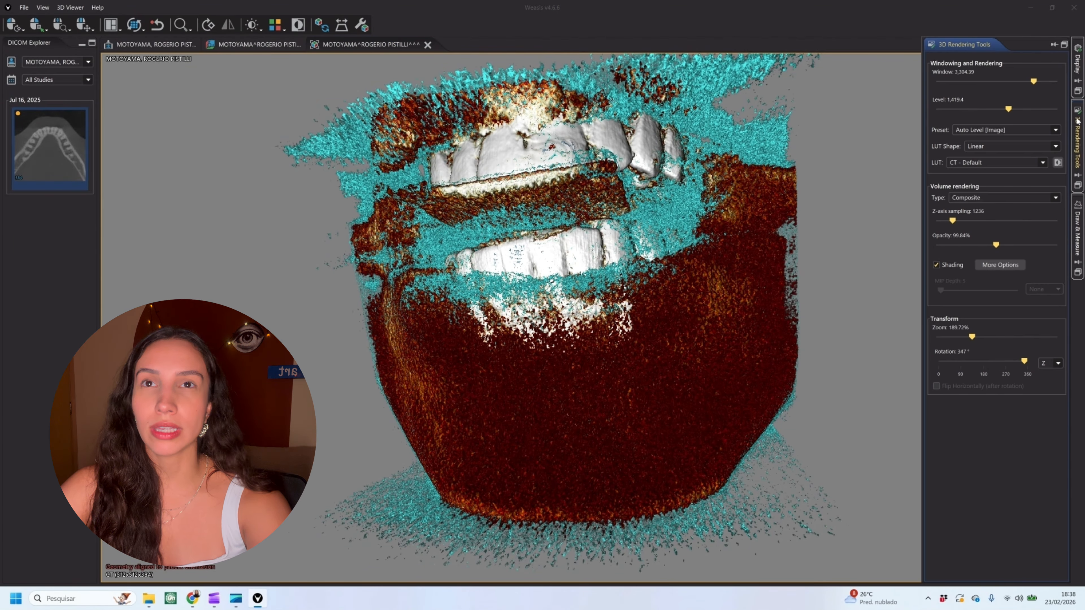
{"action": "left_click_drag", "start_coordinate": [633, 252], "coordinate": [652, 253]}
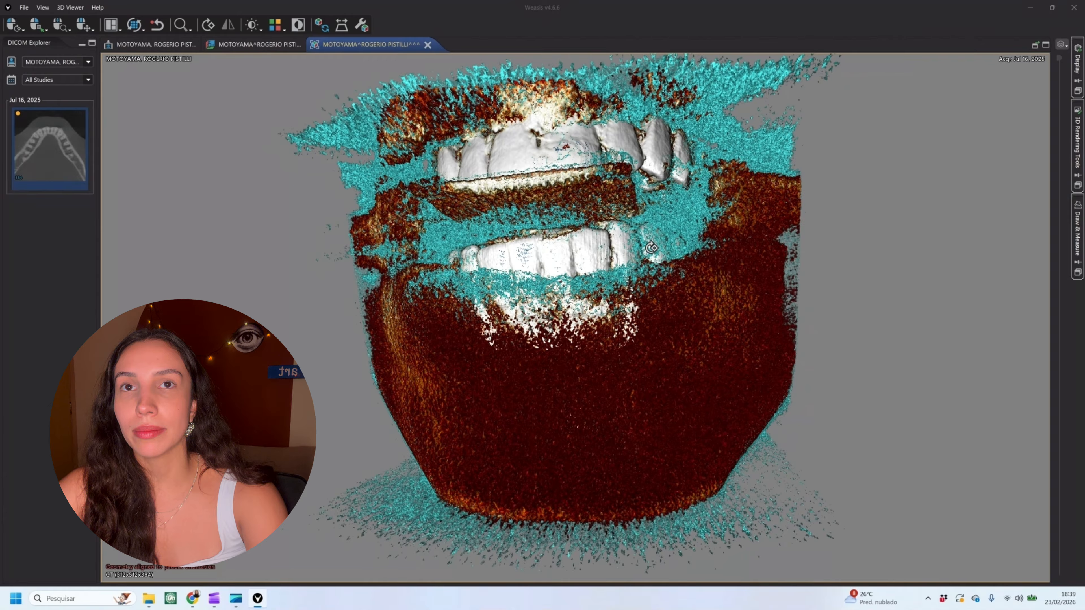
{"action": "left_click", "coordinate": [1074, 117]}
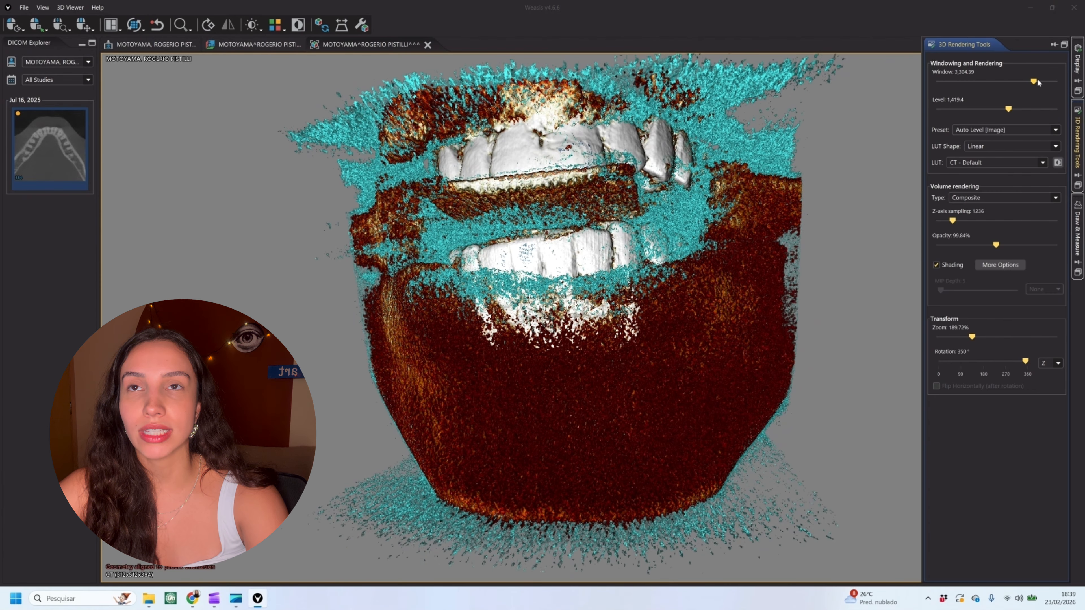
{"action": "left_click_drag", "start_coordinate": [1038, 80], "coordinate": [1003, 119]}
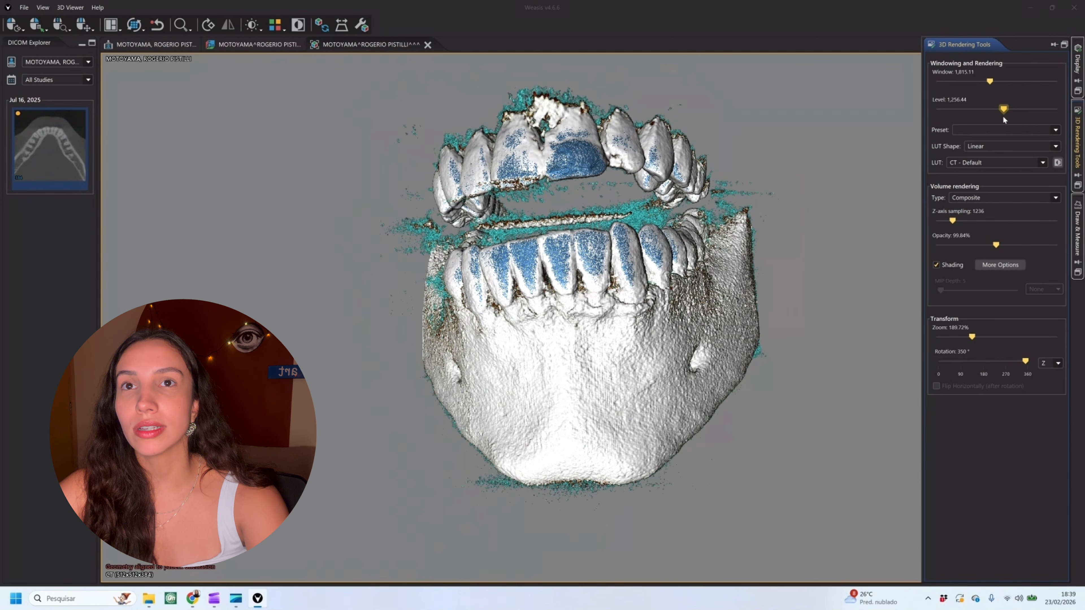
Step: Apply the CT - Bones (glossy) LUT to the volume and set the window to about 2,165 and level to about 1,622
{"action": "left_click", "coordinate": [966, 164]}
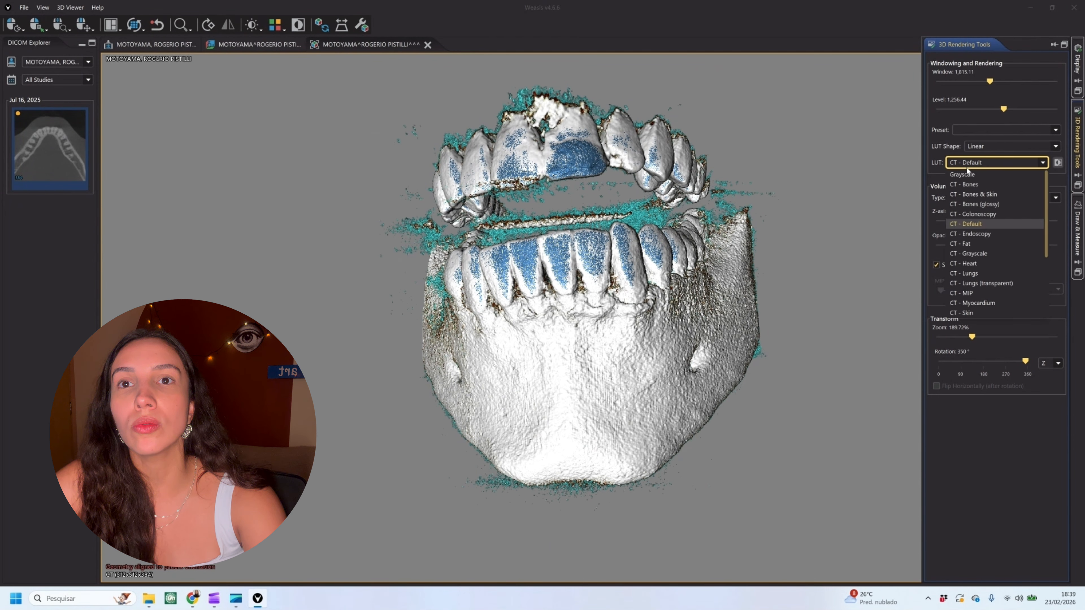
{"action": "left_click", "coordinate": [971, 204]}
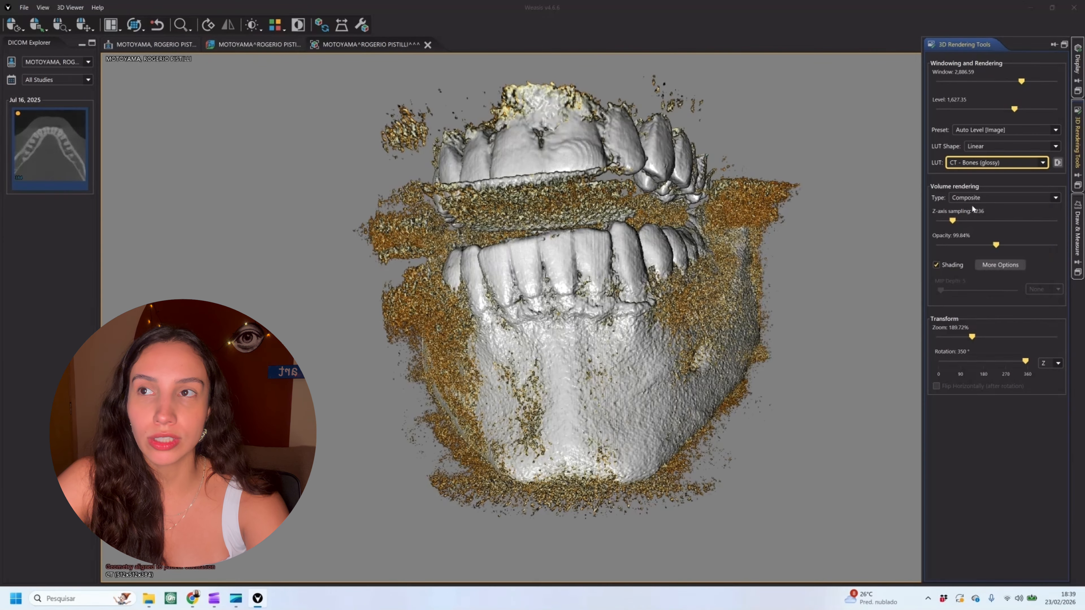
{"action": "left_click_drag", "start_coordinate": [1020, 86], "coordinate": [1015, 110]}
Step: Open the choice of LUTs for the 3D volume rendering
{"action": "left_click", "coordinate": [1004, 163]}
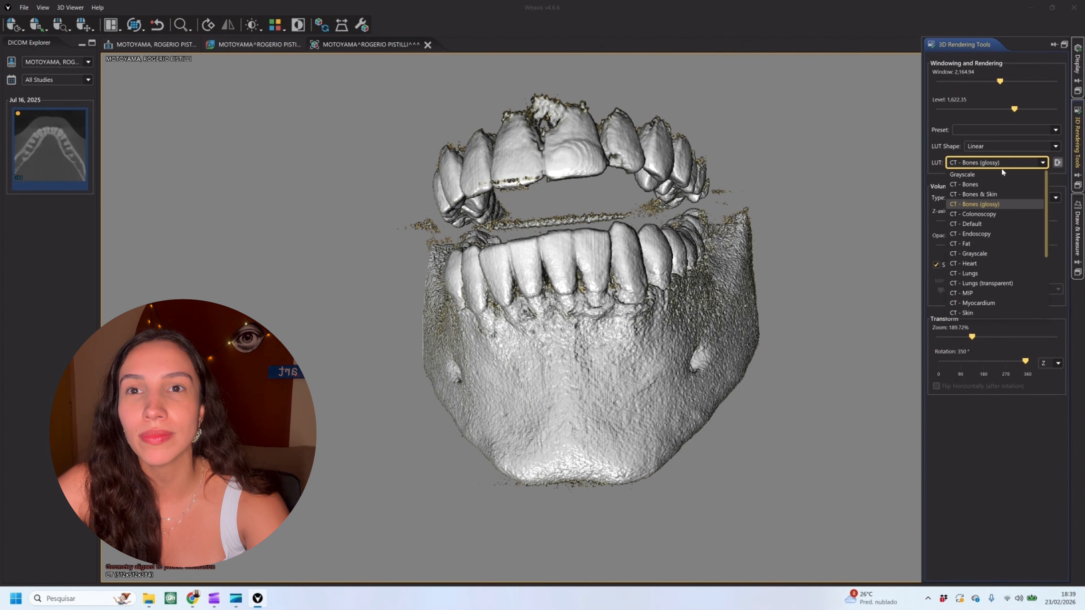